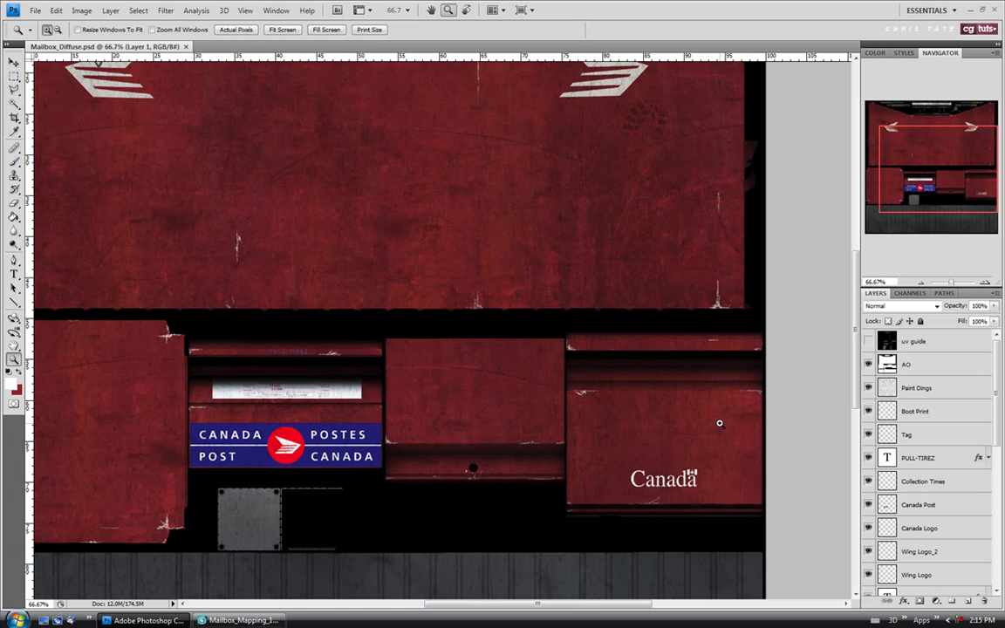
Step: Rename the selected Layer 1 as Scratches
{"action": "scroll", "coordinate": [889, 420], "scroll_direction": "down", "scroll_amount": 10}
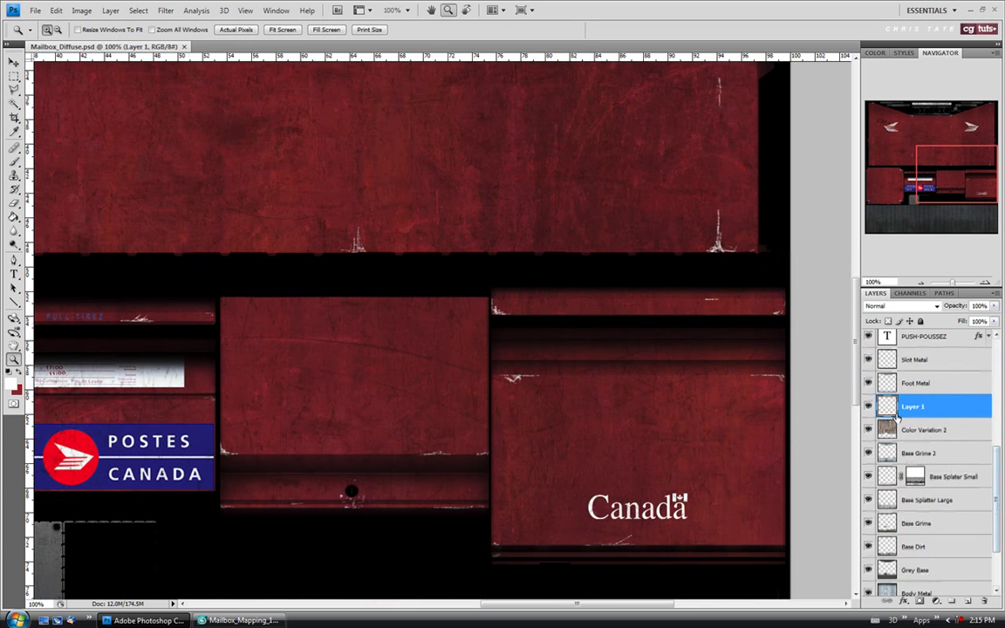
{"action": "double_click", "coordinate": [903, 408]}
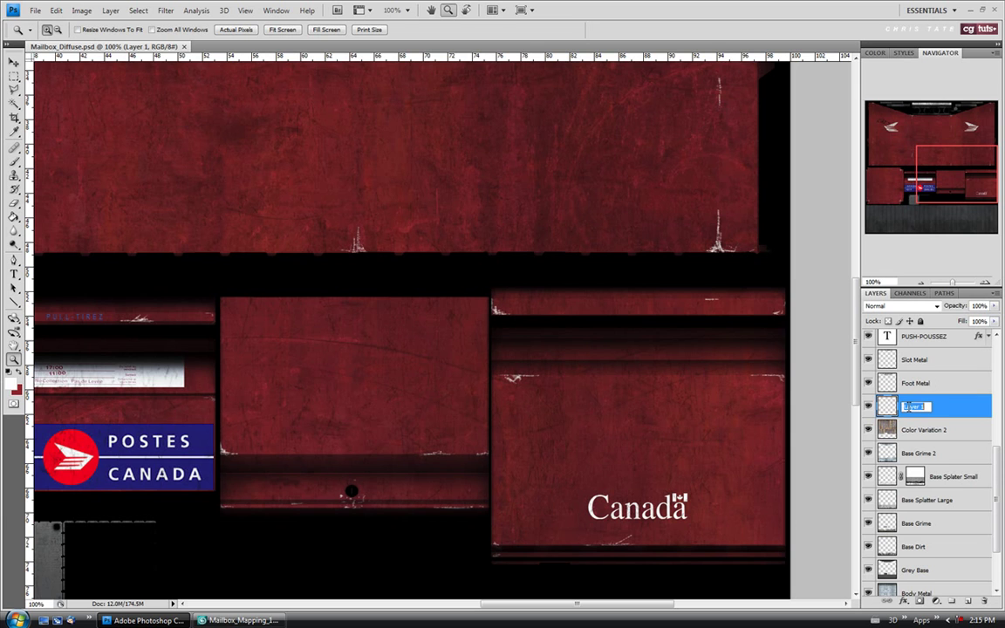
{"action": "type", "text": "Scratches"}
{"action": "key", "text": "Return"}
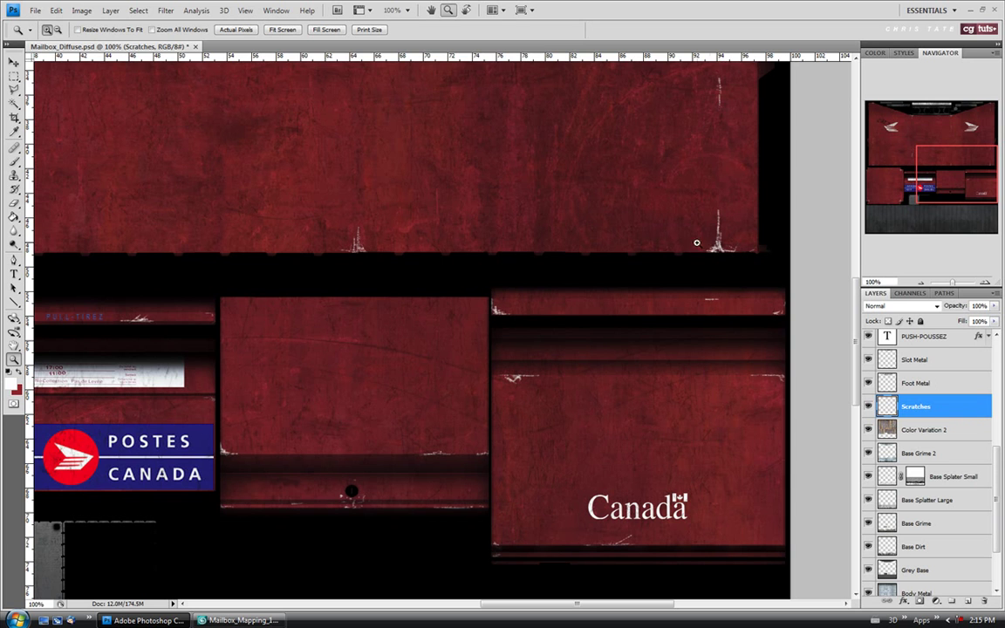
Step: Add a 1 px outside Stroke effect to the Scratches layer in grey #9f9f9f
{"action": "left_click", "coordinate": [111, 11]}
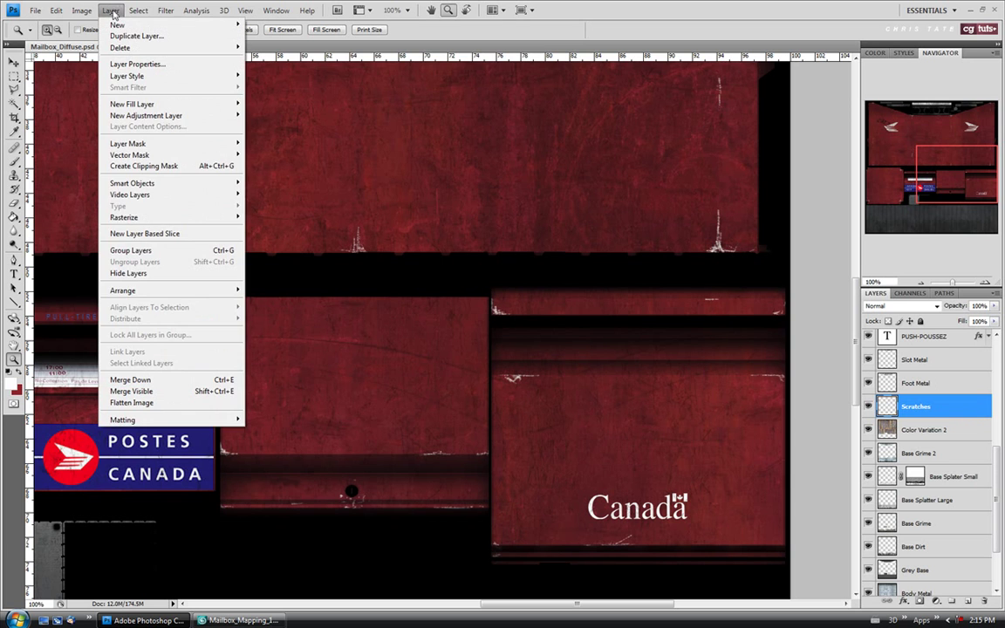
{"action": "mouse_move", "coordinate": [157, 75]}
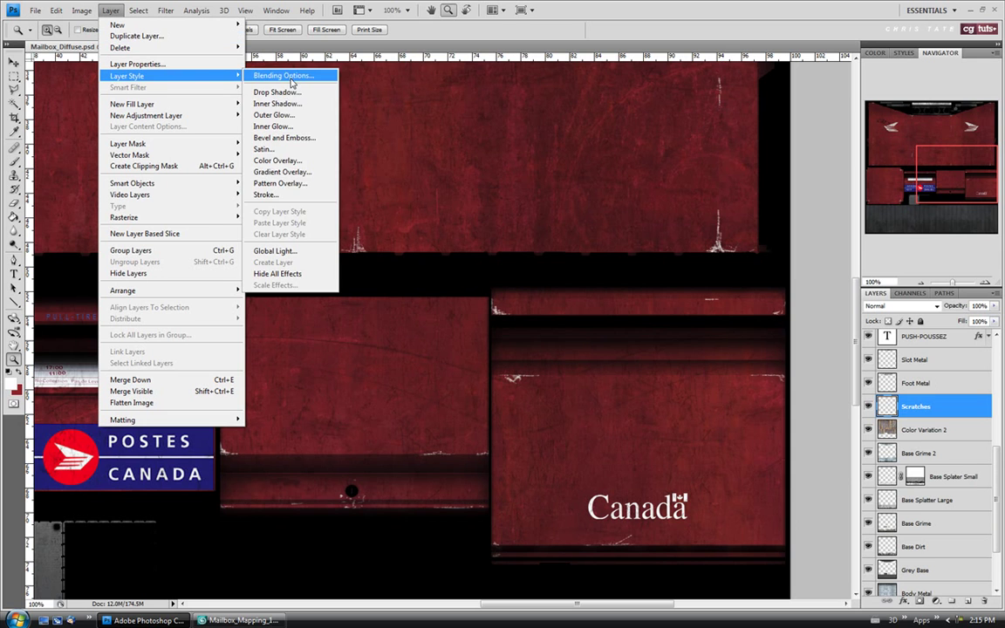
{"action": "left_click", "coordinate": [270, 195]}
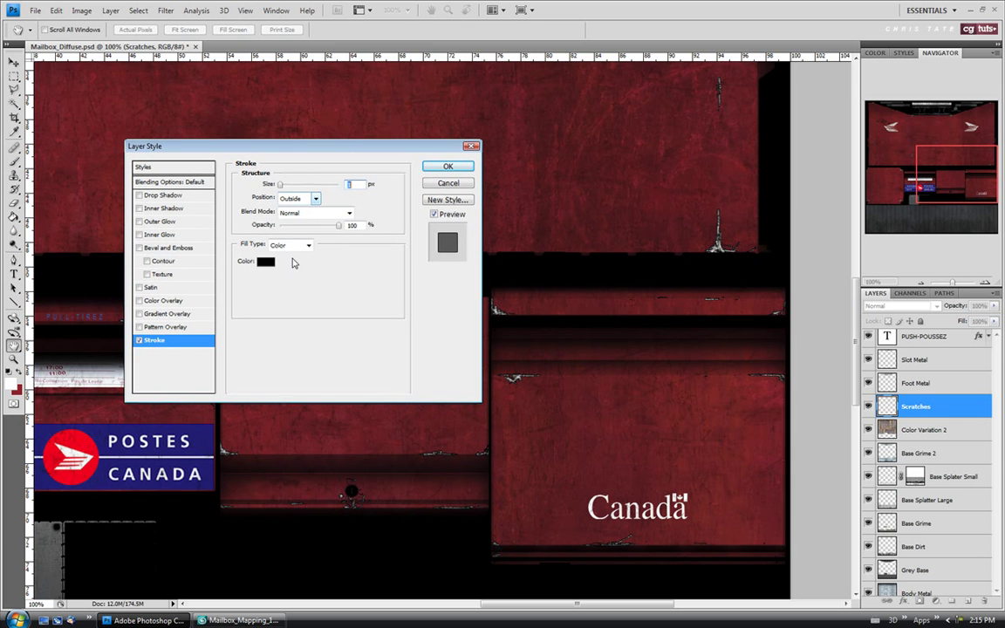
{"action": "left_click", "coordinate": [265, 263]}
{"action": "mouse_move", "coordinate": [464, 231]}
{"action": "left_mouse_down"}
{"action": "mouse_move", "coordinate": [439, 245]}
{"action": "mouse_move", "coordinate": [375, 245]}
{"action": "left_mouse_up"}
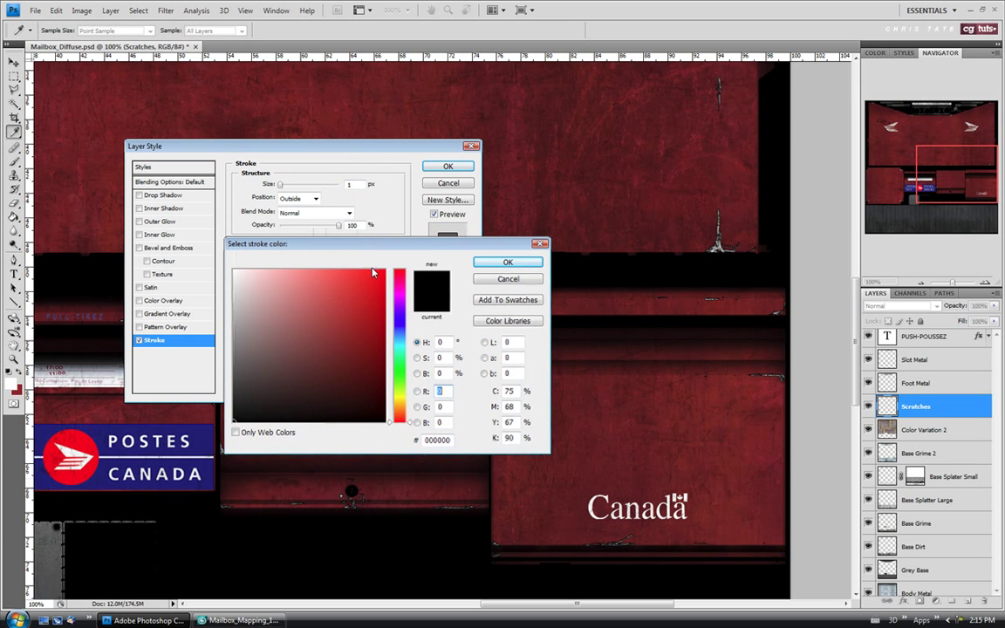
{"action": "left_click", "coordinate": [429, 440]}
{"action": "type", "text": "9"}
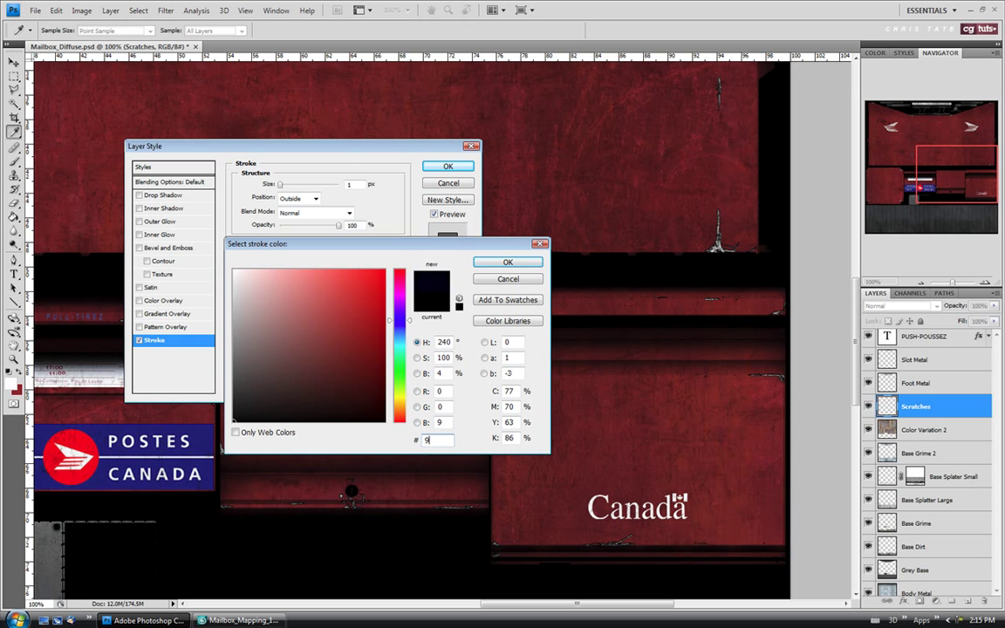
{"action": "type", "text": "f9f9f"}
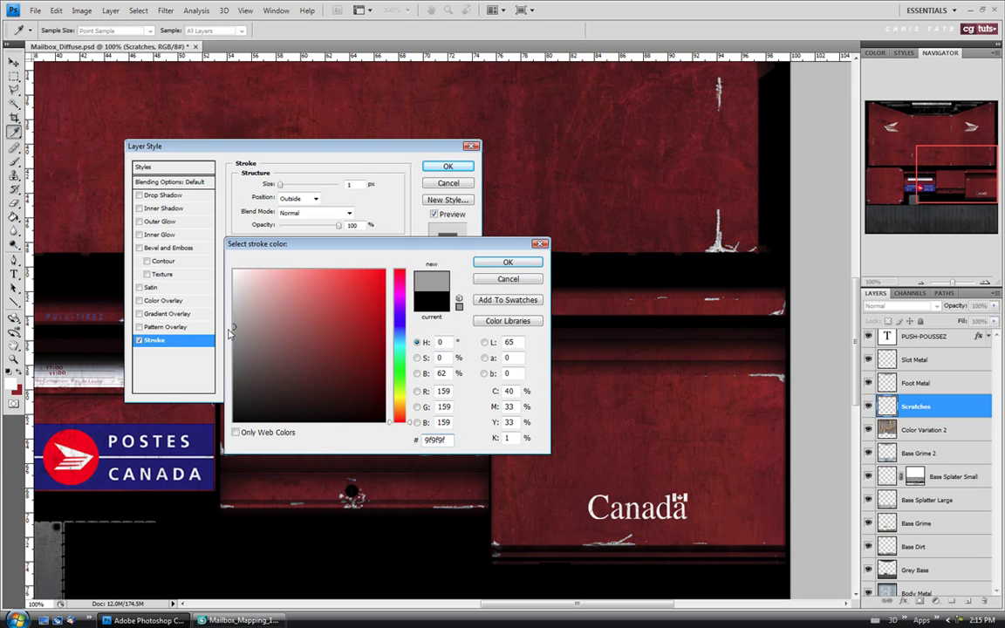
{"action": "left_click", "coordinate": [508, 265]}
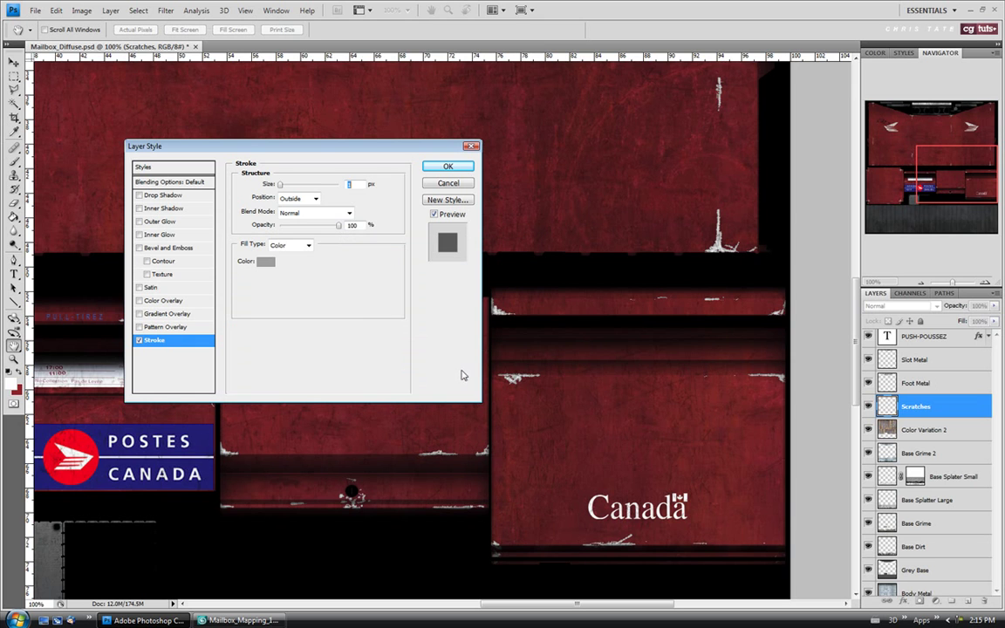
Step: Set the stroke's blend mode to Multiply and apply the layer style
{"action": "left_click", "coordinate": [315, 212]}
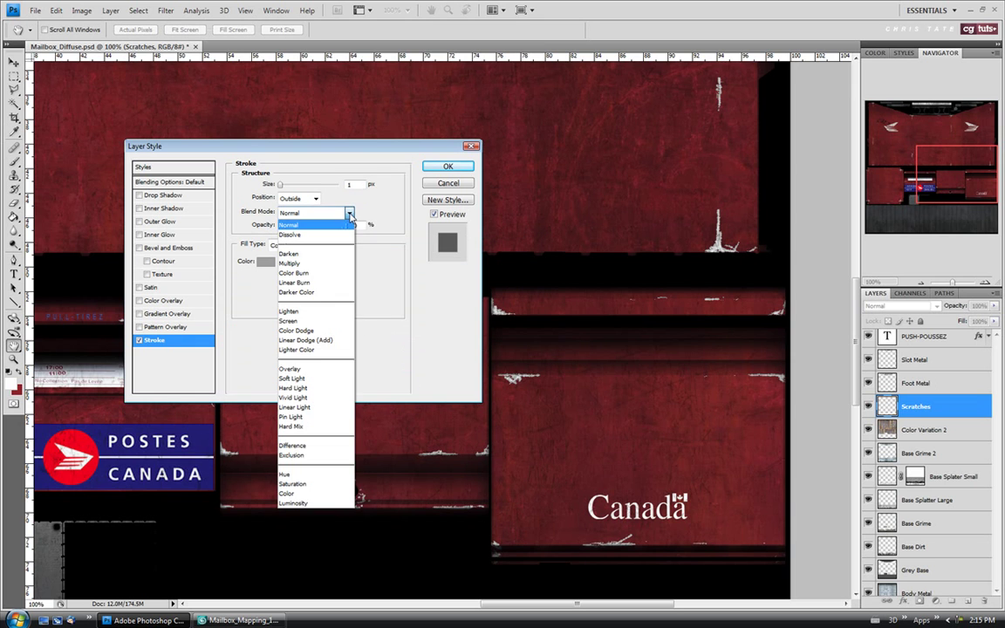
{"action": "left_click", "coordinate": [295, 264]}
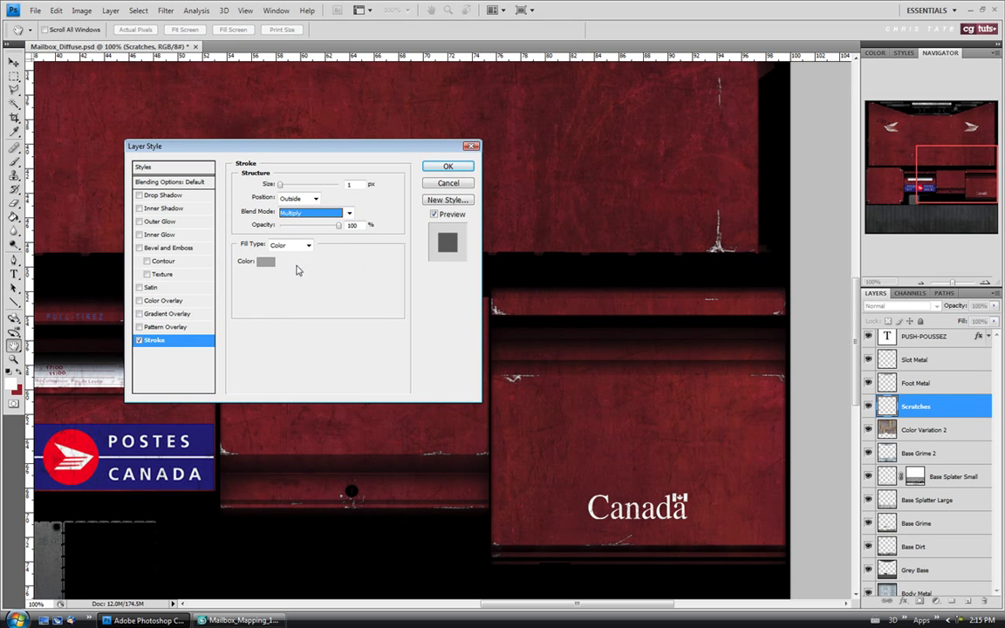
{"action": "left_click", "coordinate": [445, 166]}
Step: Examine the outlined scratches along the large red panel's upper edges, collapse the Scratches layer's effects and view the whole texture
{"action": "key", "text": "ctrl+space"}
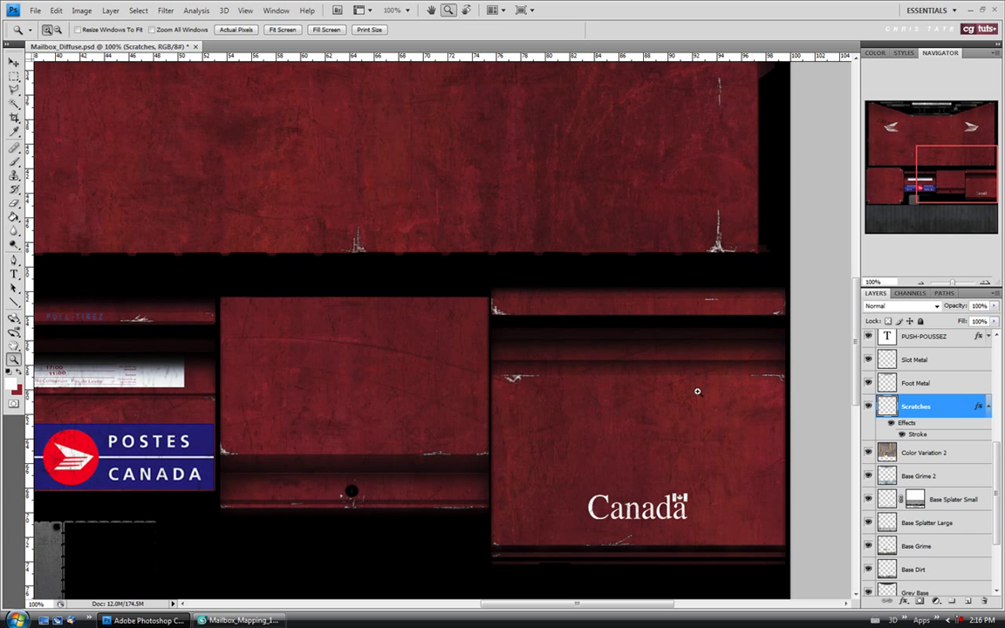
{"action": "left_click_drag", "start_coordinate": [855, 346], "coordinate": [855, 192]}
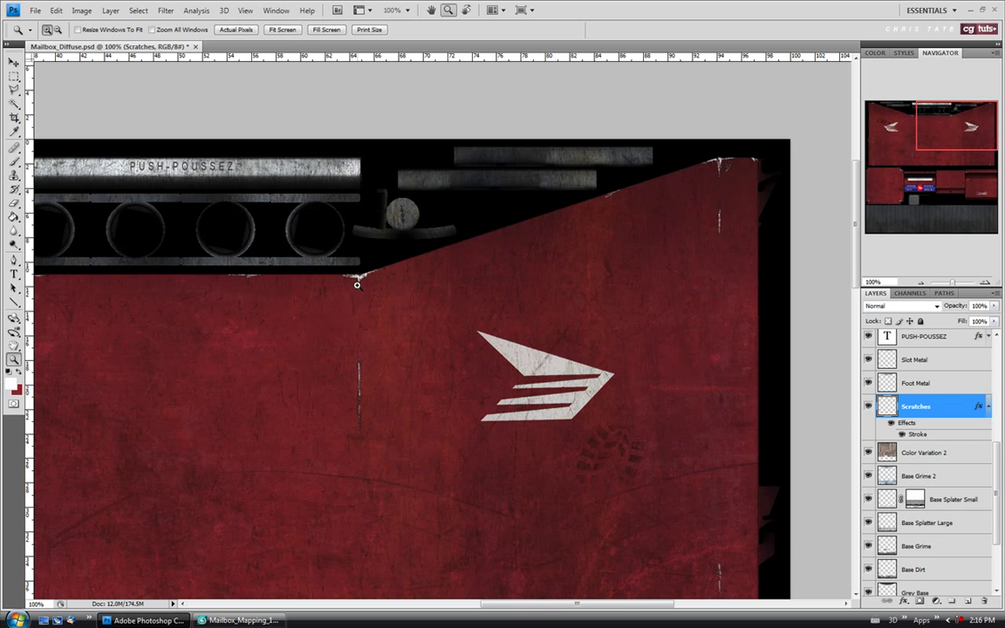
{"action": "left_click_drag", "start_coordinate": [583, 603], "coordinate": [472, 603]}
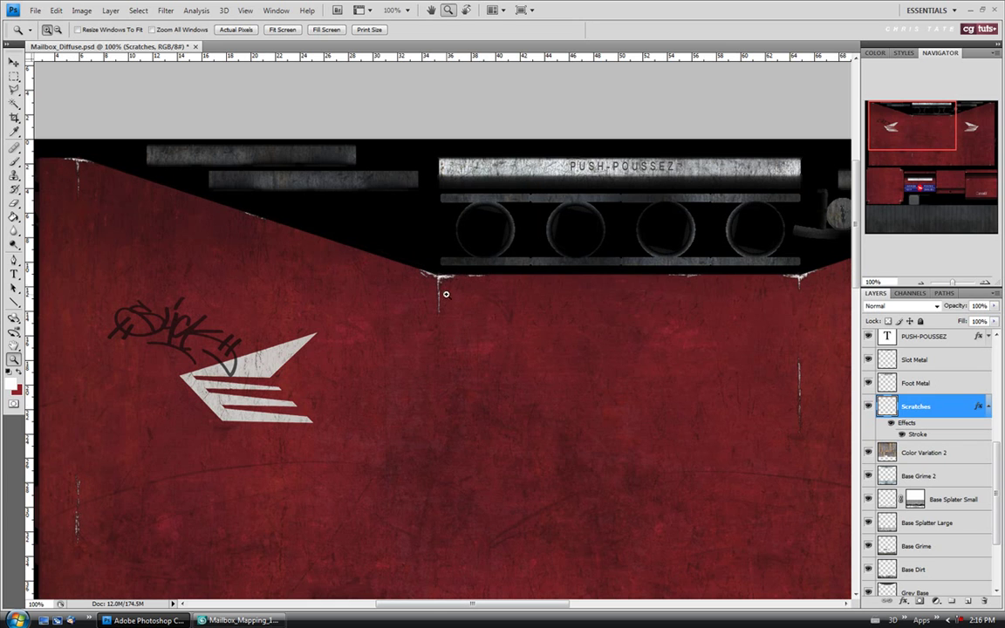
{"action": "left_click", "coordinate": [987, 407]}
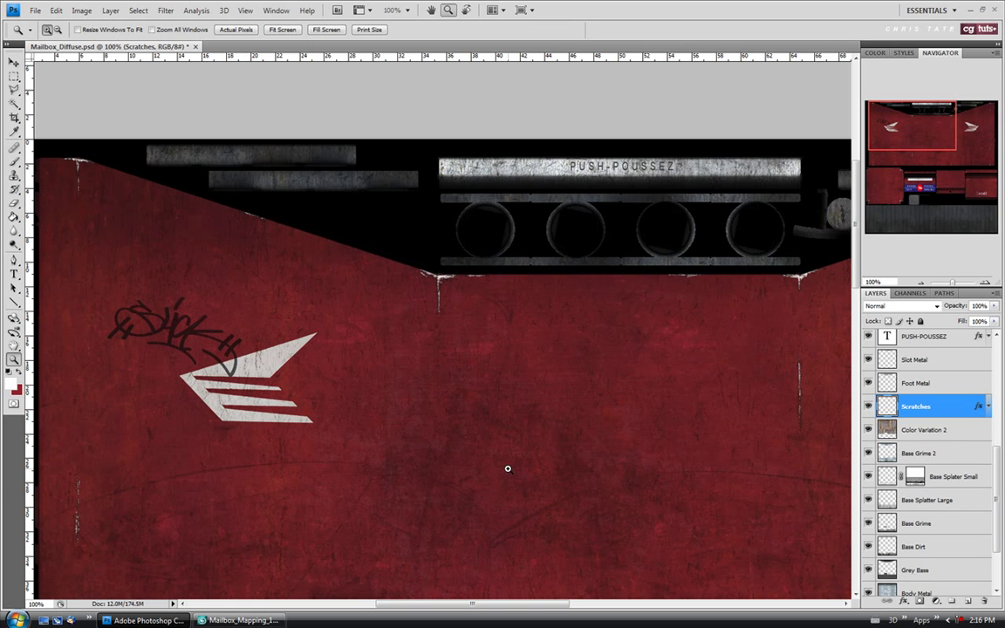
{"action": "left_click", "coordinate": [275, 29]}
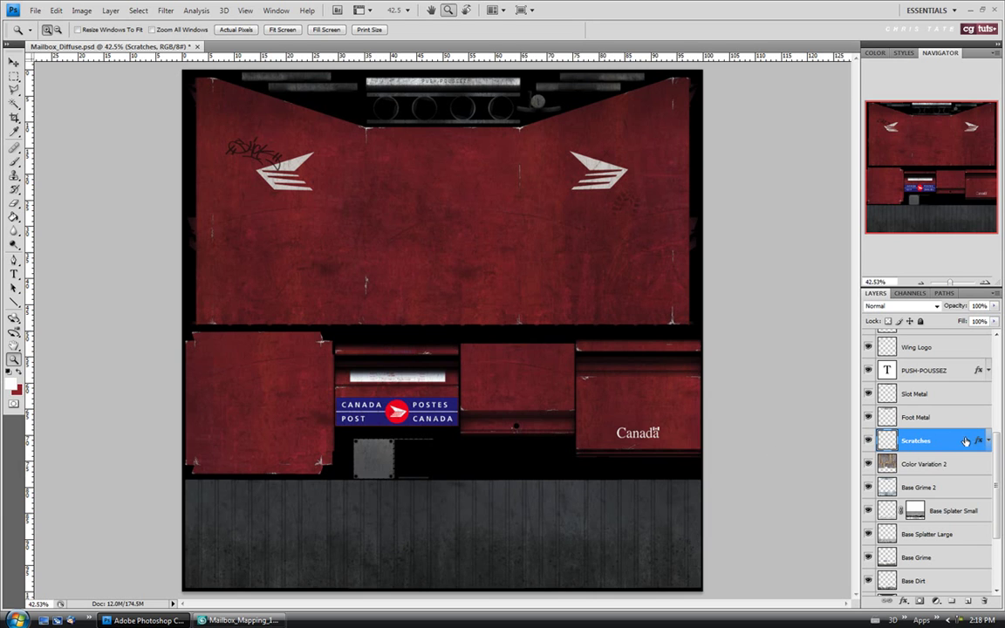
Step: Add a new layer directly above Scratches and set the foreground colour to dark grey #383838
{"action": "left_click", "coordinate": [952, 602]}
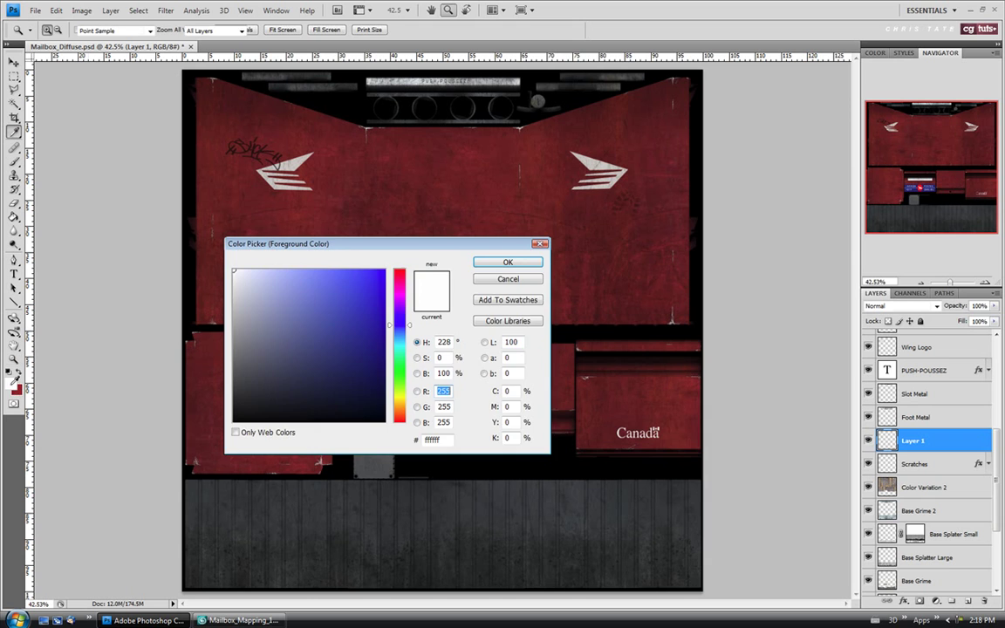
{"action": "left_click", "coordinate": [13, 385]}
{"action": "left_click_drag", "start_coordinate": [407, 252], "coordinate": [469, 186]}
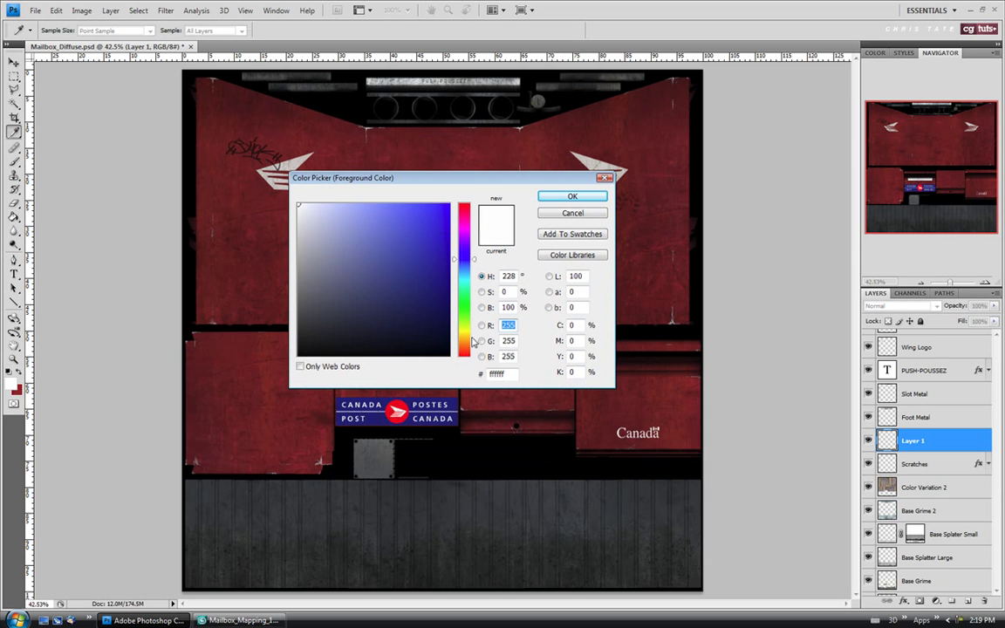
{"action": "left_click_drag", "start_coordinate": [301, 315], "coordinate": [298, 323]}
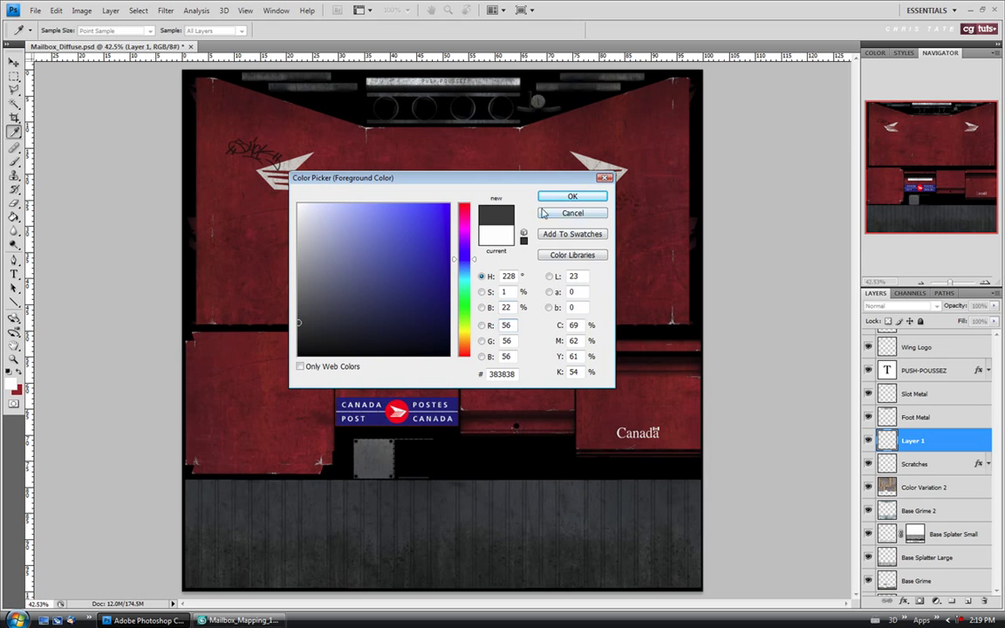
{"action": "left_click", "coordinate": [576, 197]}
Step: Set the new layer's blend mode to Multiply
{"action": "key", "text": "z"}
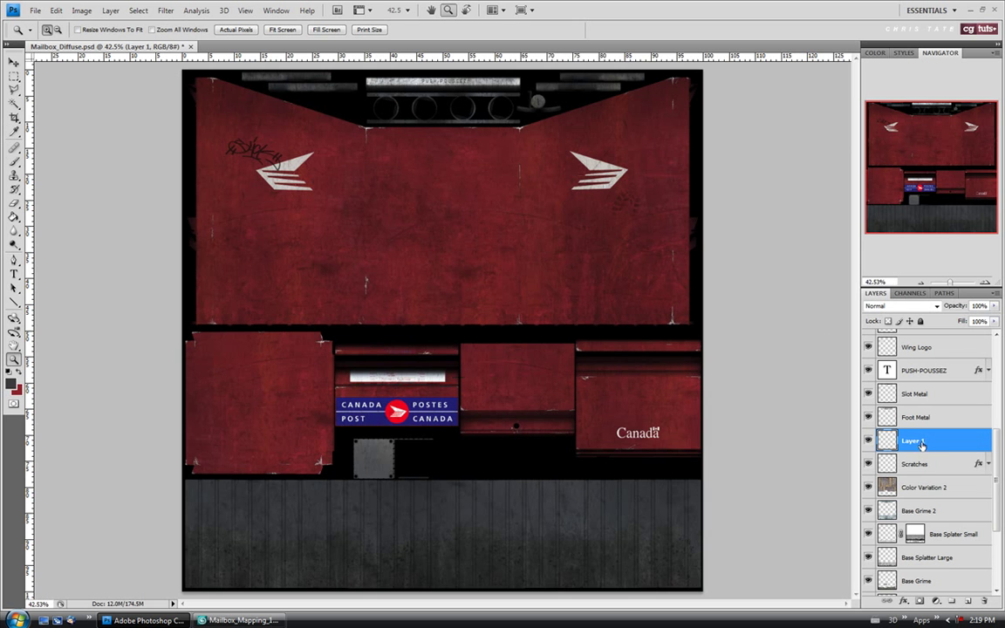
{"action": "left_click", "coordinate": [940, 307]}
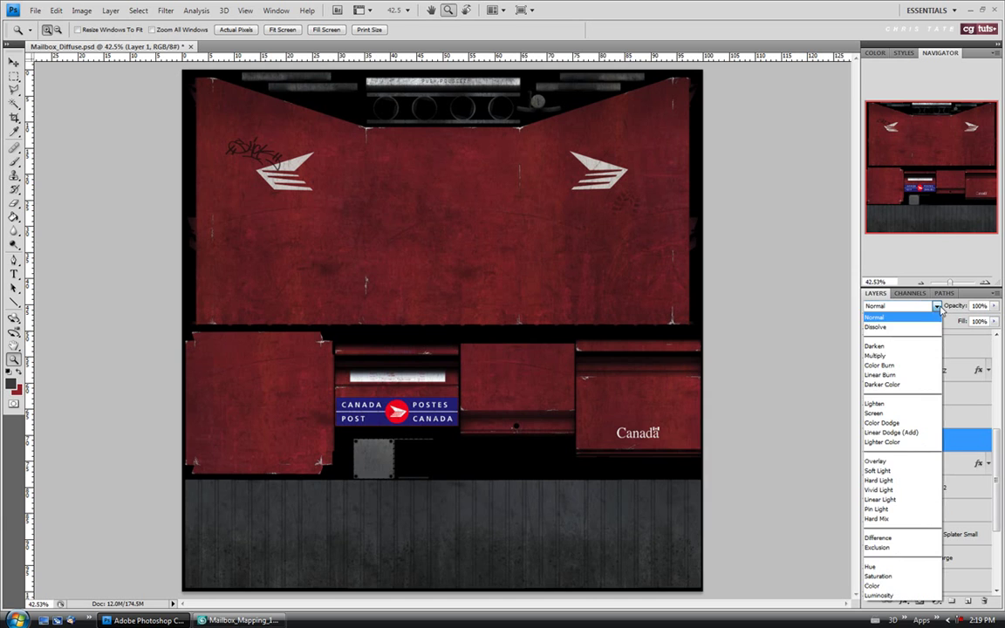
{"action": "left_click", "coordinate": [908, 357]}
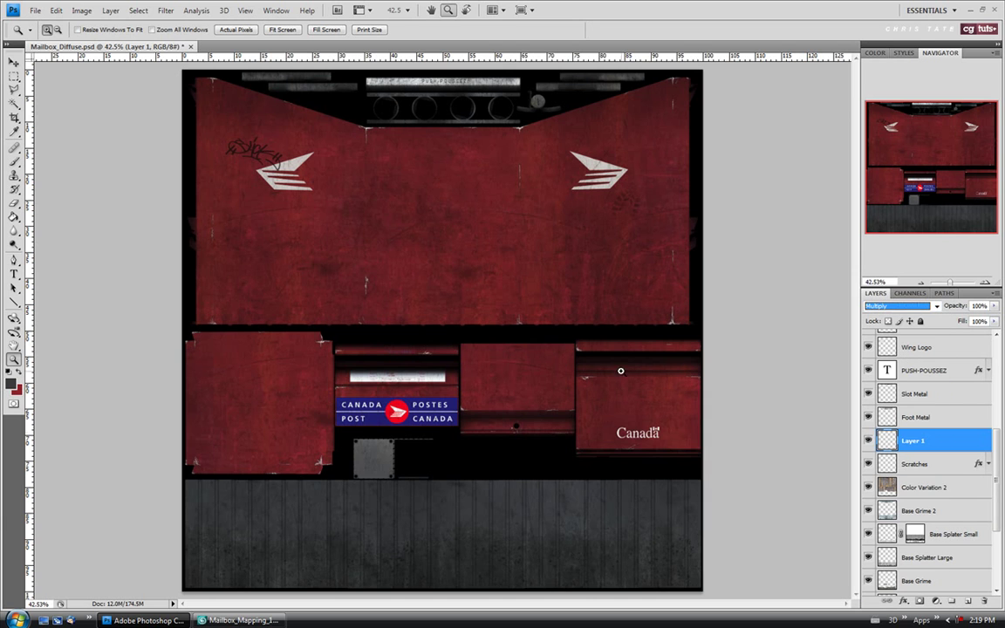
Step: Show the uv guide layer over the grey ribbed base panel as a painting reference
{"action": "left_click", "coordinate": [349, 542]}
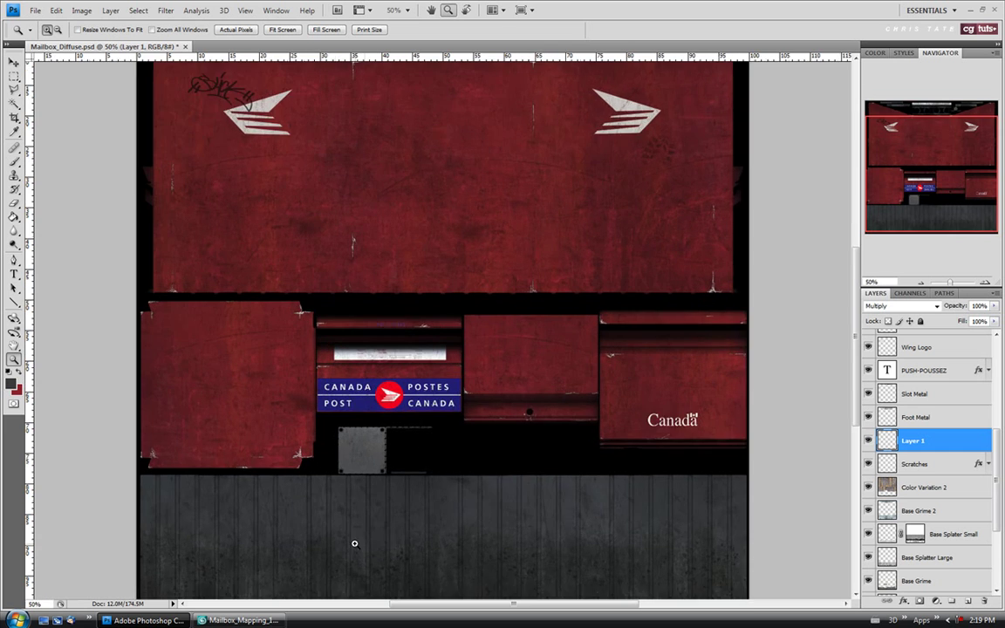
{"action": "left_click", "coordinate": [354, 542]}
{"action": "scroll", "coordinate": [772, 392], "scroll_direction": "down", "scroll_amount": 3}
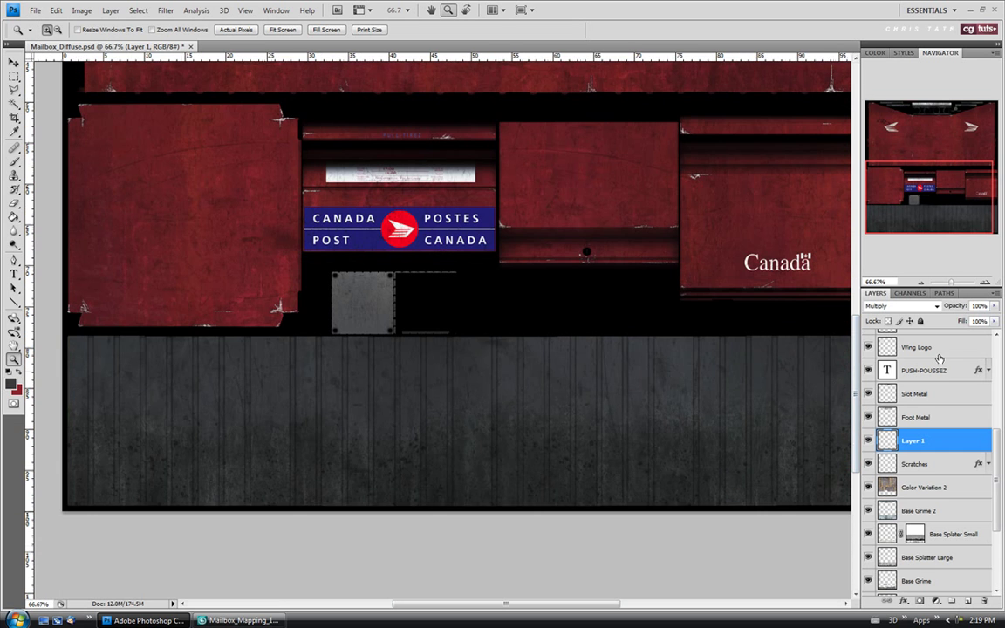
{"action": "left_click_drag", "start_coordinate": [997, 446], "coordinate": [994, 351]}
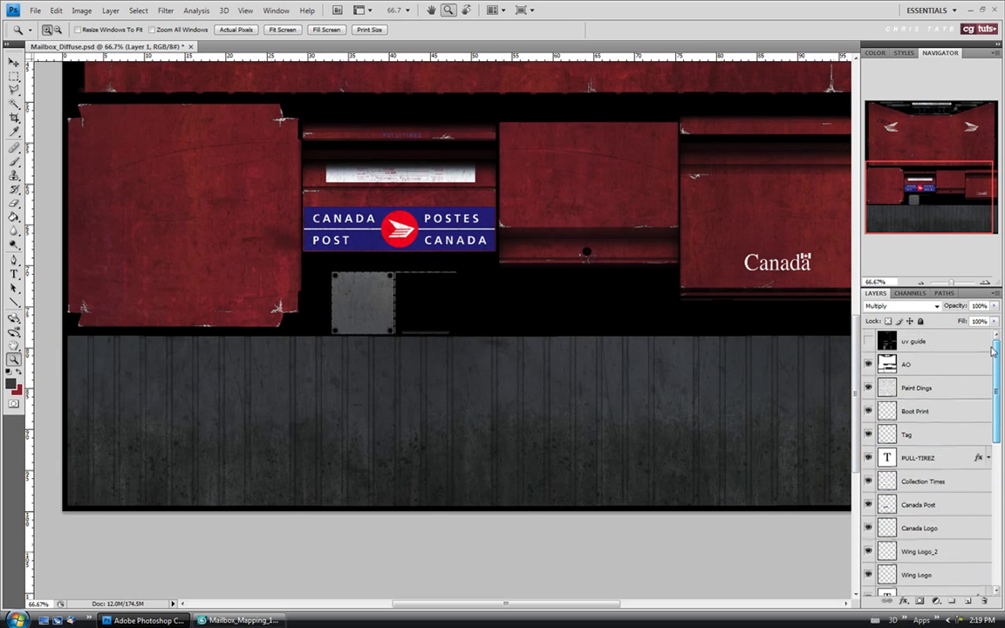
{"action": "left_click", "coordinate": [867, 341]}
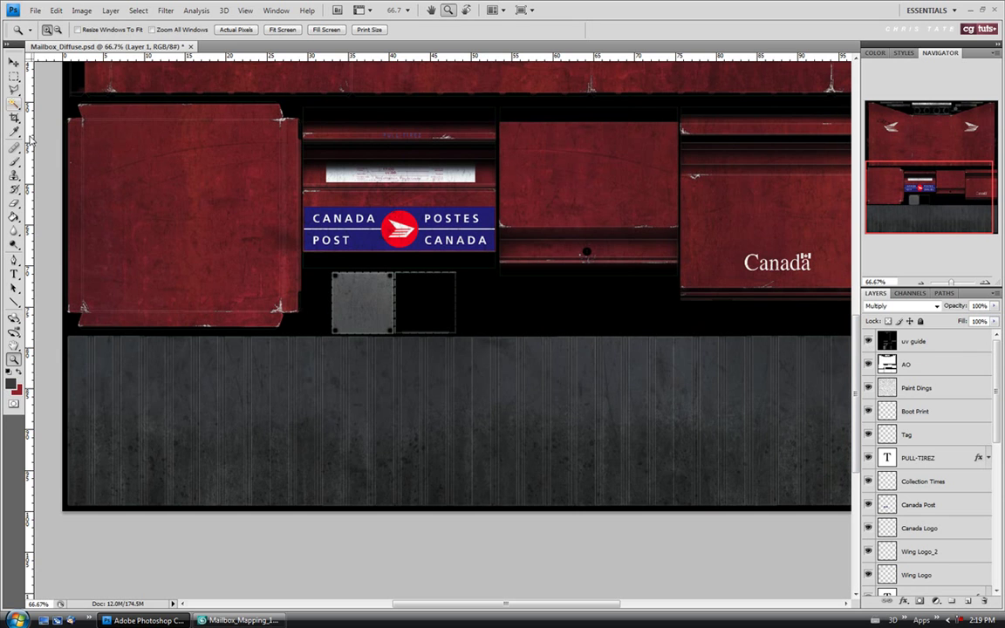
Step: Paint small dark grime strokes with the Brush tool along the lower edge of the grey ribbed panel
{"action": "left_click", "coordinate": [14, 161]}
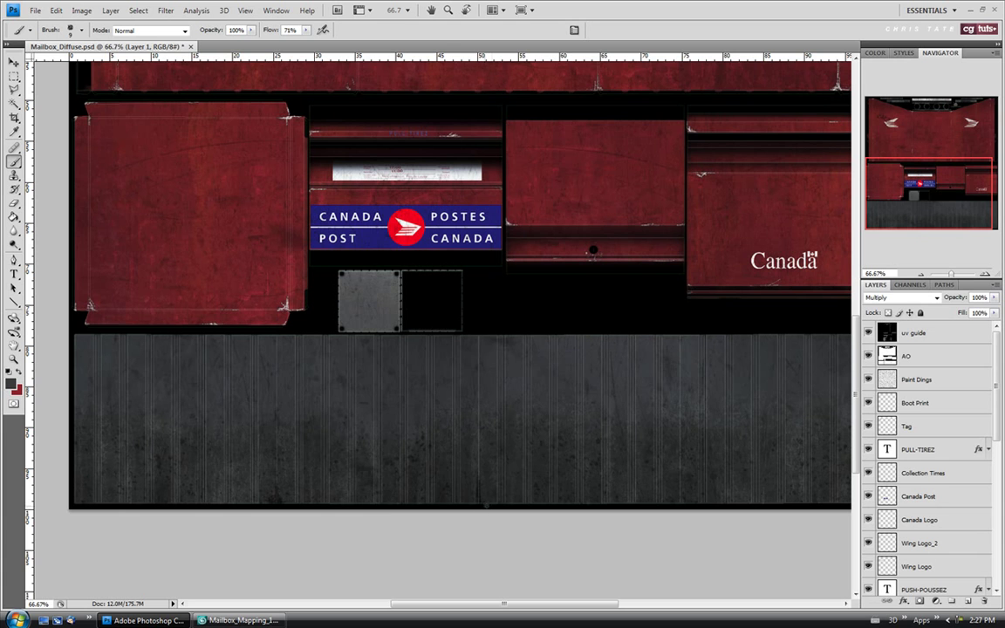
{"action": "left_click_drag", "start_coordinate": [571, 604], "coordinate": [619, 609]}
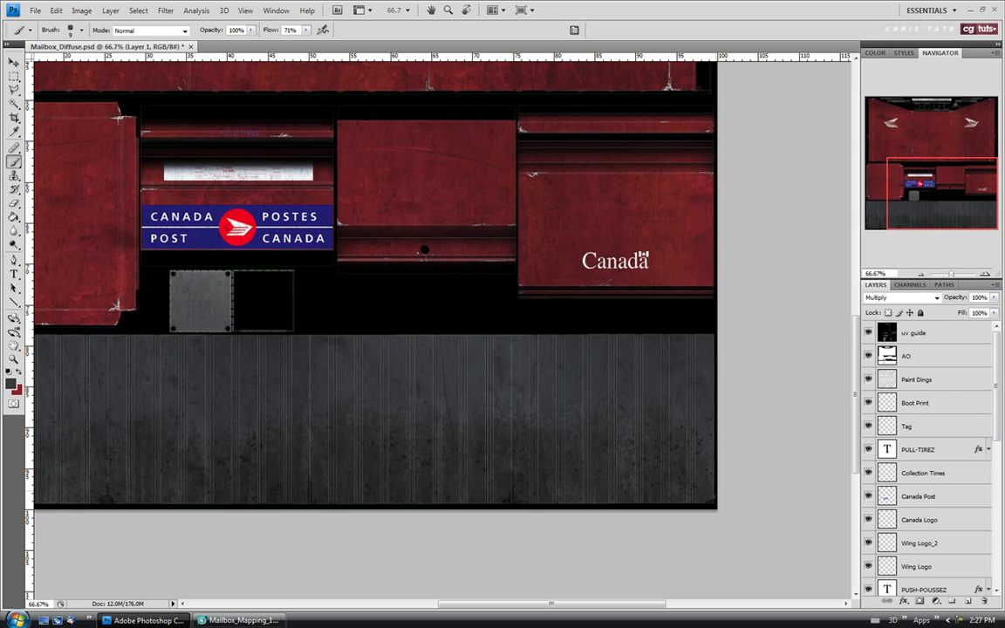
{"action": "left_click_drag", "start_coordinate": [576, 605], "coordinate": [462, 604]}
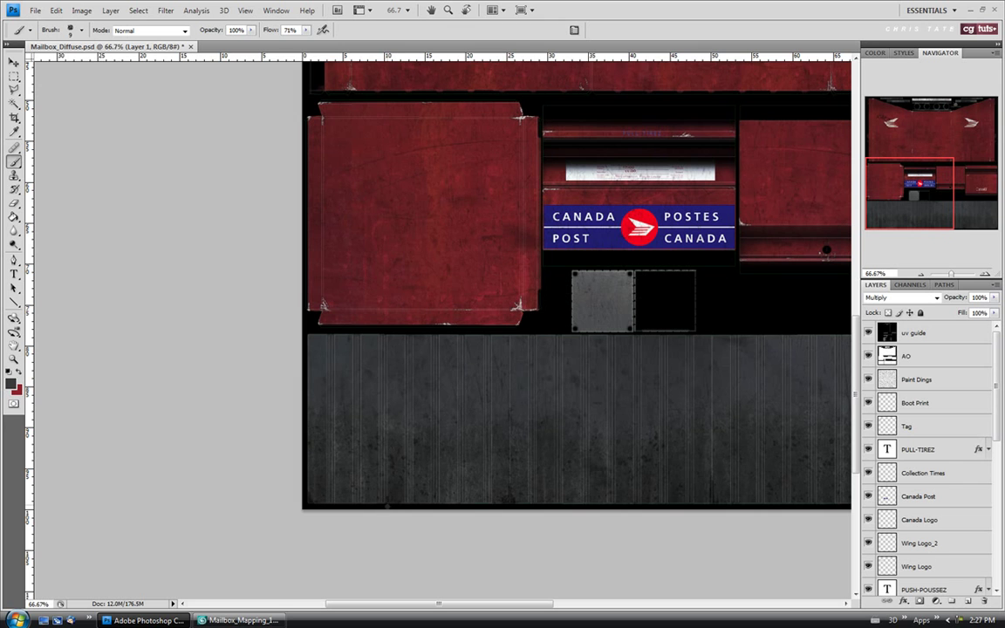
Step: Paint finer dark brush marks along the ribbed panel's upper and lower edges, working across its full width at 100% zoom
{"action": "key", "text": "z"}
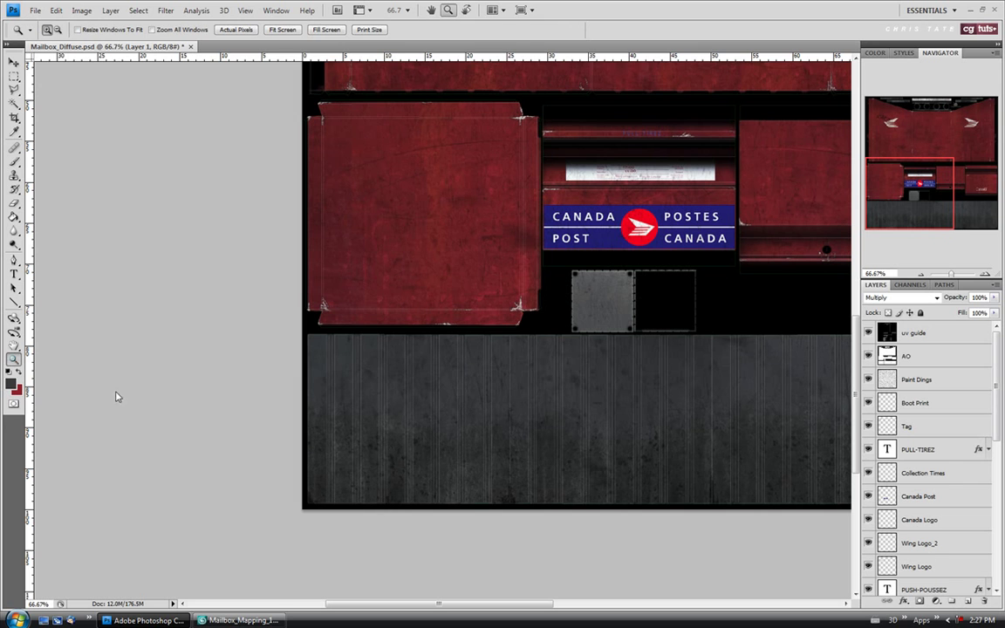
{"action": "left_click", "coordinate": [356, 499]}
{"action": "left_click", "coordinate": [14, 163]}
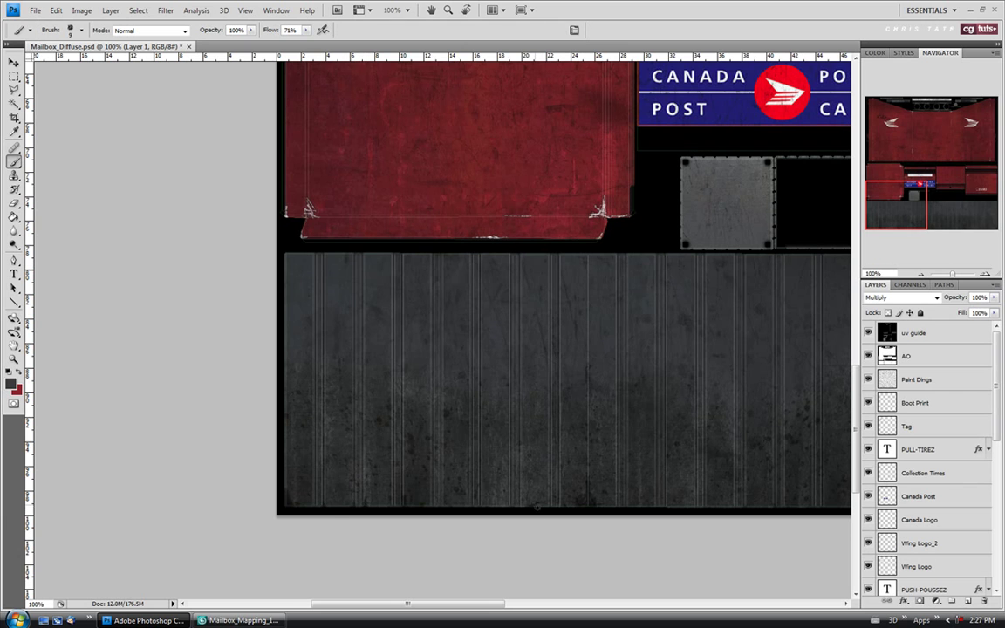
{"action": "left_click_drag", "start_coordinate": [492, 605], "coordinate": [581, 605]}
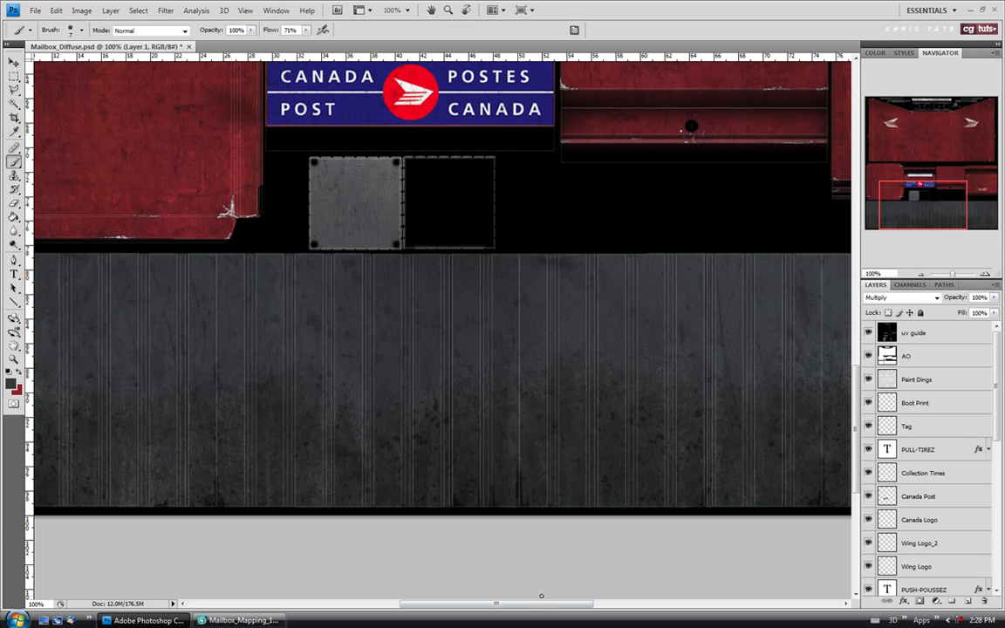
{"action": "left_click_drag", "start_coordinate": [541, 596], "coordinate": [595, 593]}
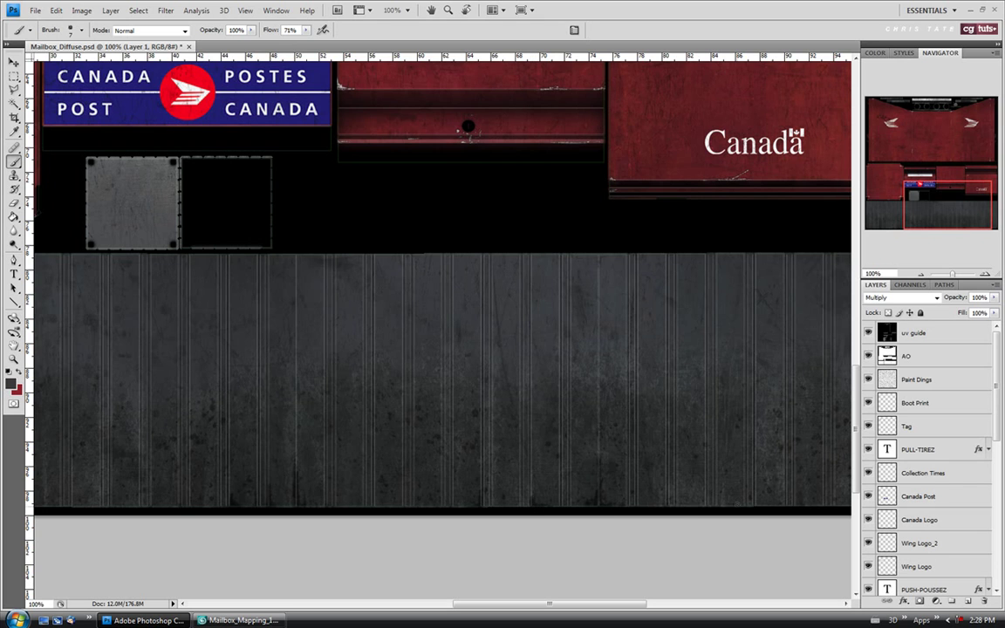
{"action": "left_click_drag", "start_coordinate": [541, 603], "coordinate": [583, 604]}
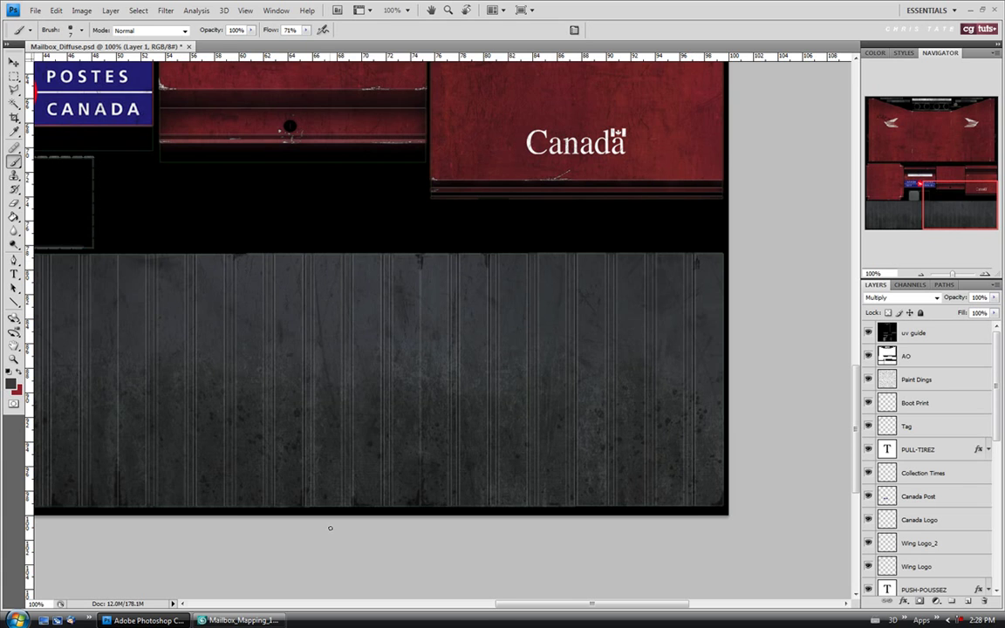
Step: Hide the uv guide layer and rework the small dark scuff at mid-height near the ribbed panel's left end
{"action": "scroll", "coordinate": [471, 549], "scroll_direction": "left", "scroll_amount": 5}
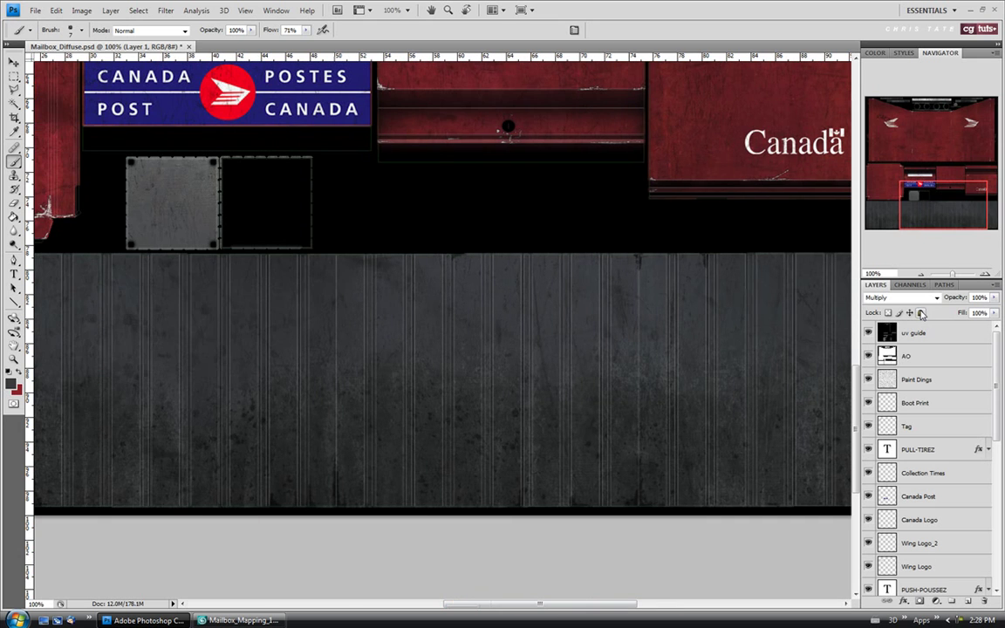
{"action": "left_click", "coordinate": [869, 333]}
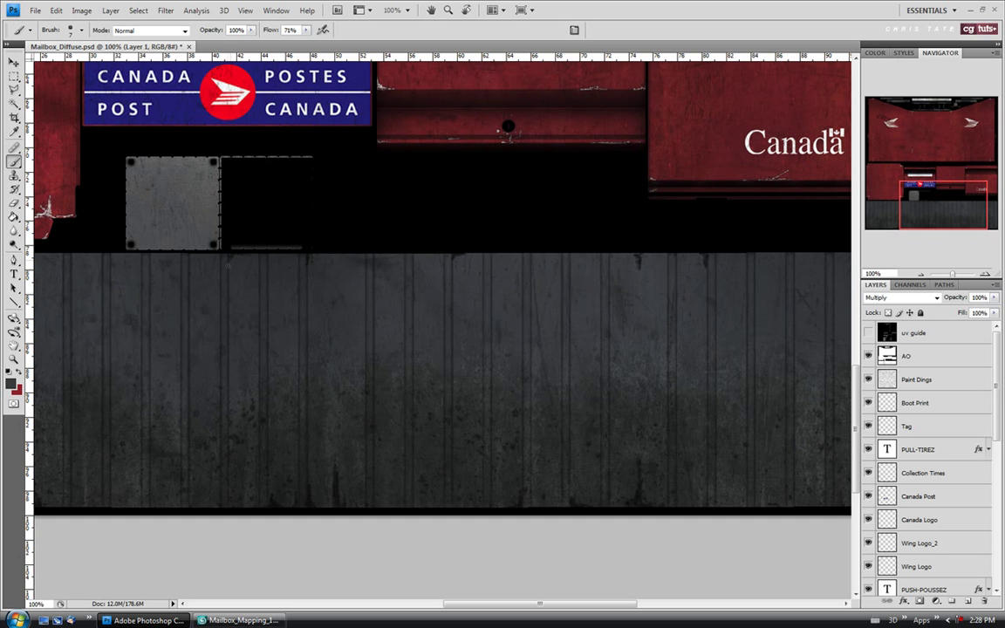
{"action": "left_click_drag", "start_coordinate": [480, 604], "coordinate": [442, 606]}
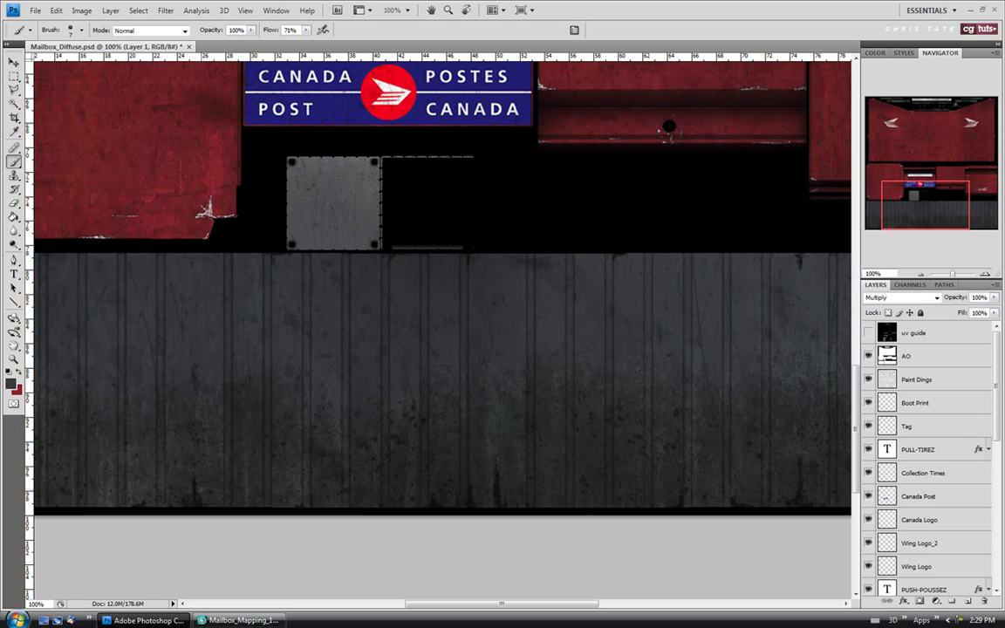
{"action": "left_click_drag", "start_coordinate": [452, 603], "coordinate": [401, 603]}
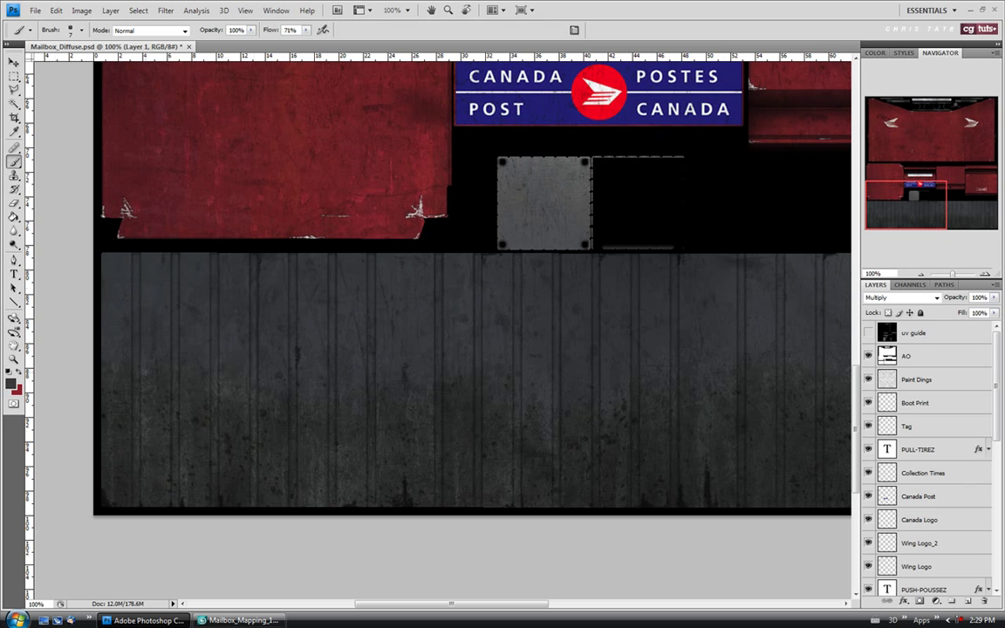
{"action": "left_click", "coordinate": [14, 203]}
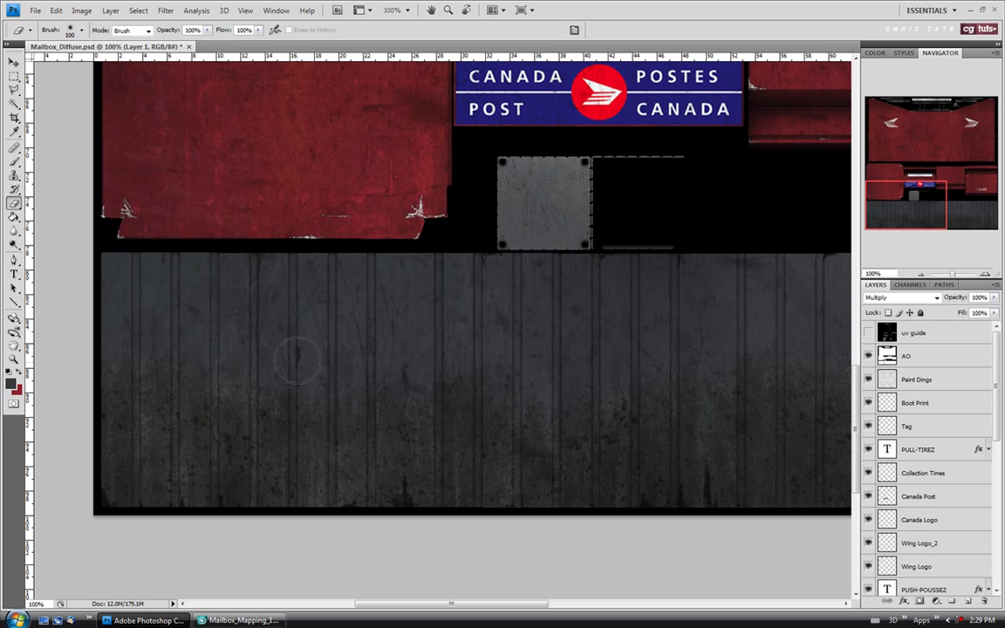
{"action": "left_click", "coordinate": [14, 161]}
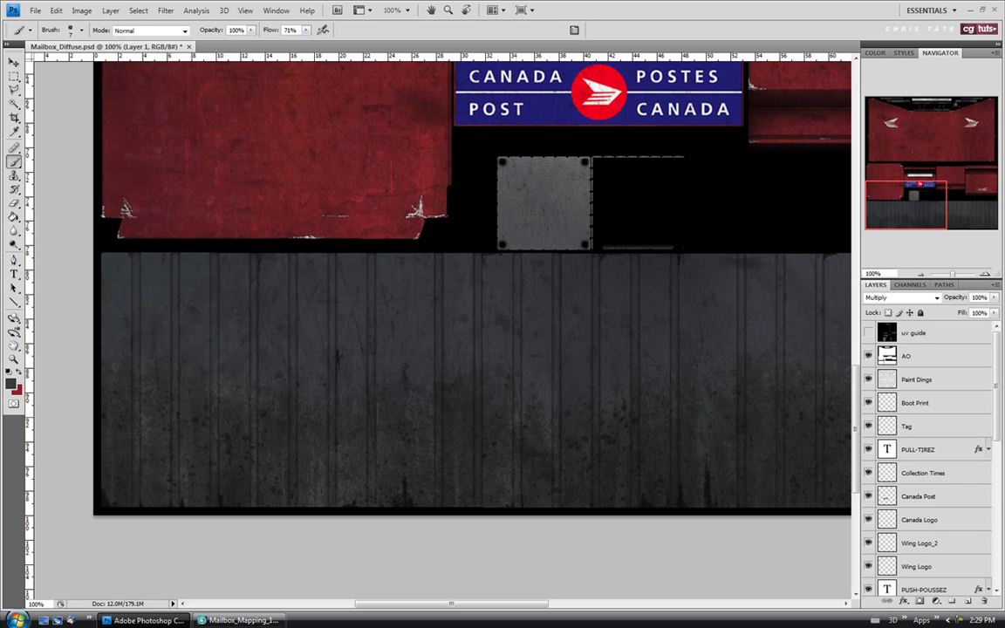
Step: Paint a long diagonal dark scratch across the ribs in the panel's left half and break it up with a 10 px Eraser
{"action": "left_click_drag", "start_coordinate": [530, 415], "coordinate": [625, 356]}
{"action": "left_click", "coordinate": [14, 203]}
{"action": "key", "text": "bracketleft"}
{"action": "key", "text": "bracketleft"}
{"action": "key", "text": "bracketleft"}
{"action": "key", "text": "bracketleft"}
{"action": "key", "text": "bracketleft"}
{"action": "key", "text": "bracketleft"}
{"action": "key", "text": "bracketleft"}
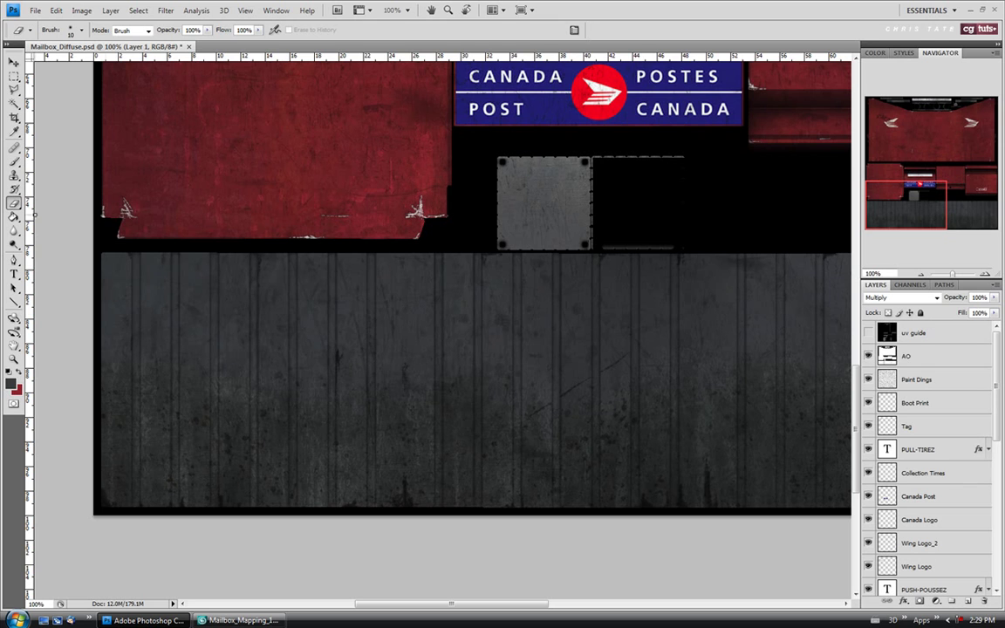
Step: Paint thin diagonal dark scratches across the right half of the ribbed panel with a smaller 4 px brush, softening them with the Eraser
{"action": "left_click", "coordinate": [14, 161]}
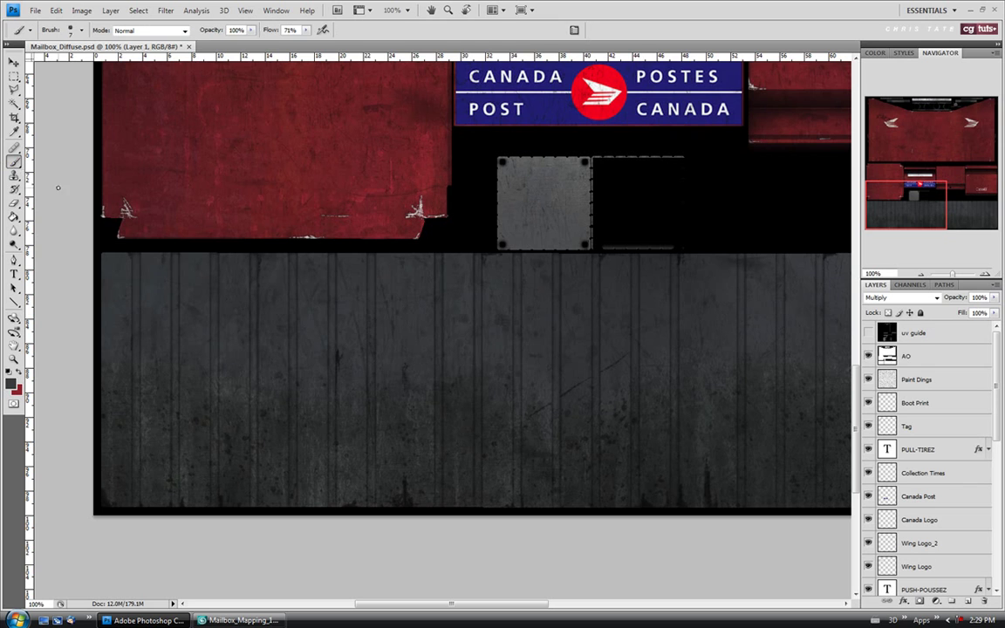
{"action": "left_click_drag", "start_coordinate": [516, 604], "coordinate": [611, 606]}
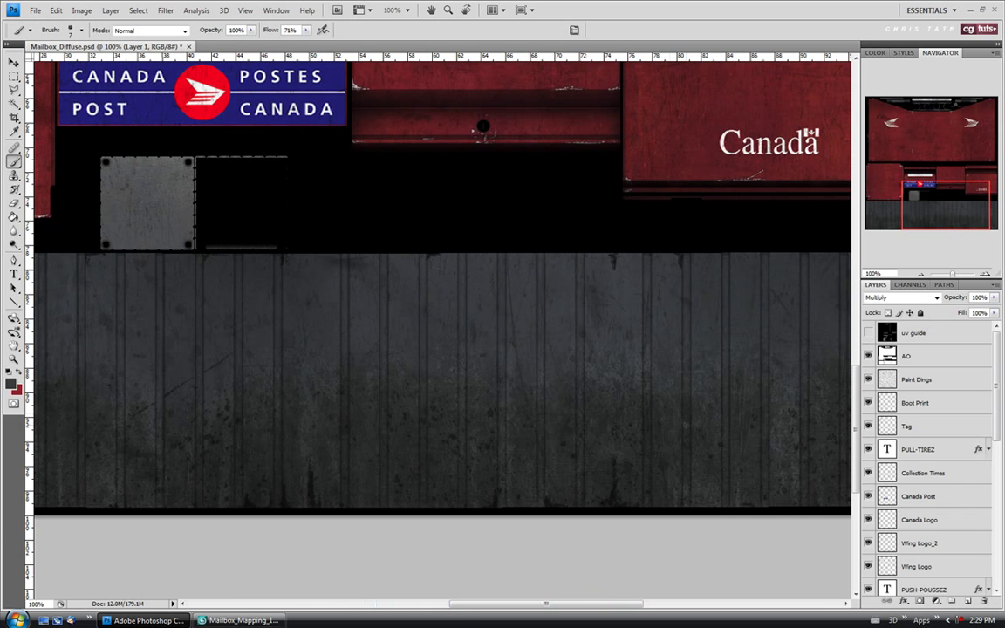
{"action": "key", "text": "bracketleft"}
{"action": "left_click_drag", "start_coordinate": [753, 361], "coordinate": [744, 383]}
{"action": "left_click_drag", "start_coordinate": [697, 297], "coordinate": [742, 322]}
{"action": "key", "text": "ctrl+z"}
{"action": "left_click_drag", "start_coordinate": [689, 333], "coordinate": [752, 365]}
{"action": "left_click", "coordinate": [14, 202]}
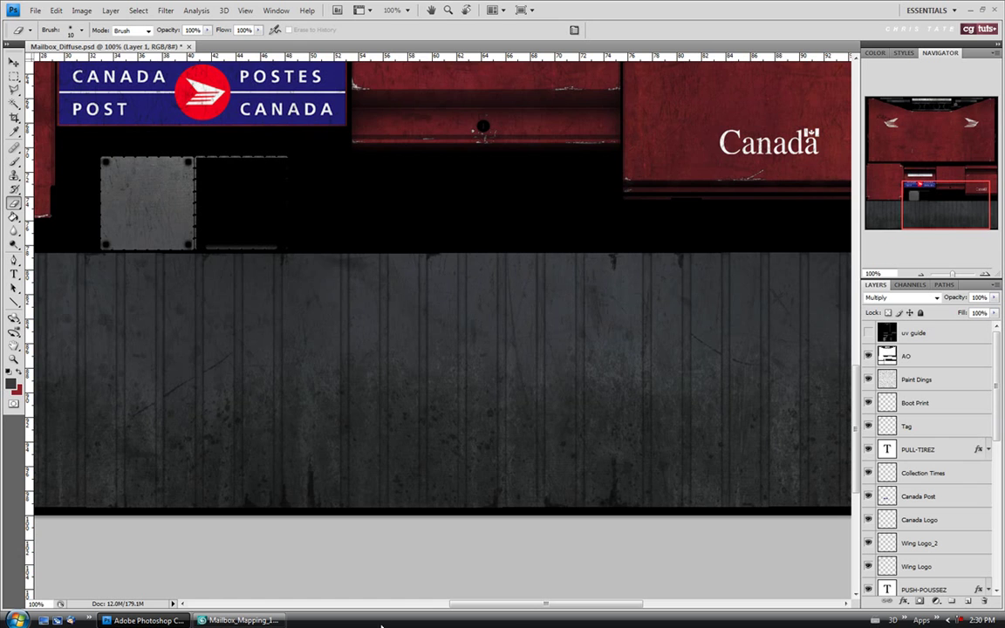
Step: Paint a shallow diagonal dark scratch low on the ribbed panel, right of centre, with a 10 px brush and thin it with the Eraser
{"action": "left_click_drag", "start_coordinate": [515, 612], "coordinate": [409, 609]}
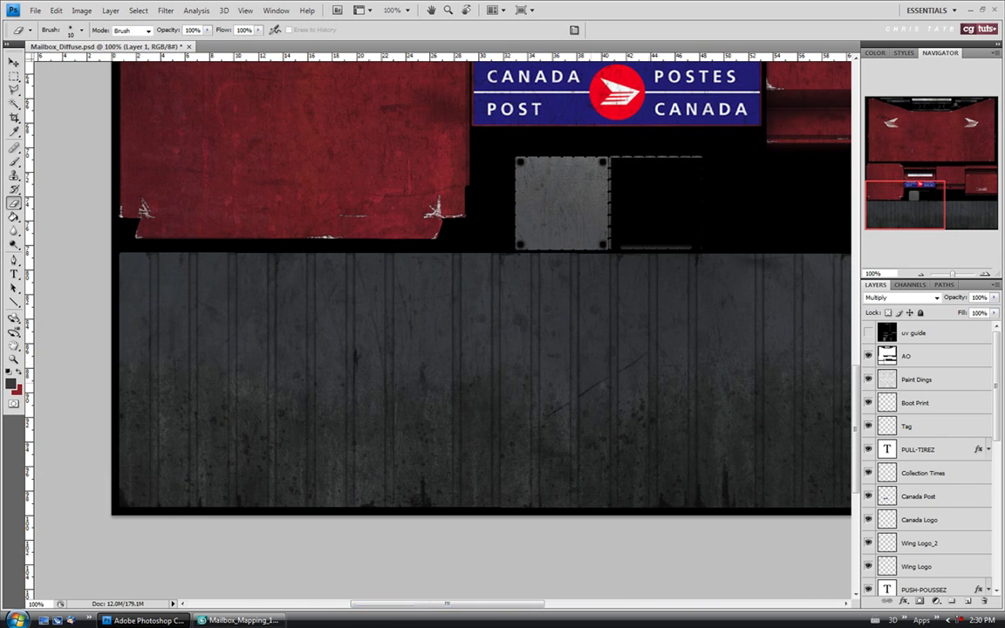
{"action": "left_click", "coordinate": [14, 359]}
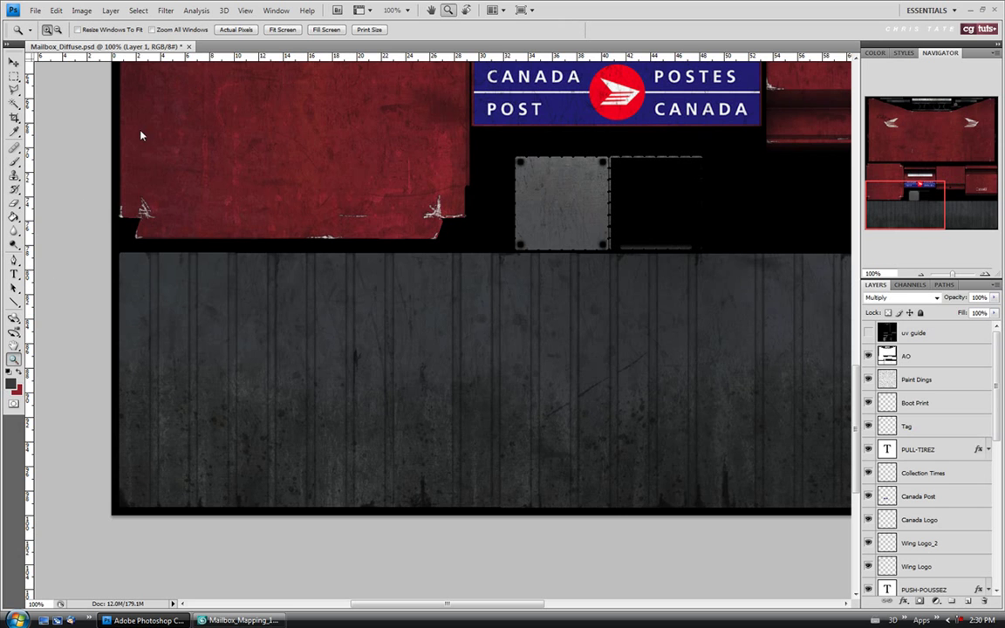
{"action": "left_click", "coordinate": [273, 32]}
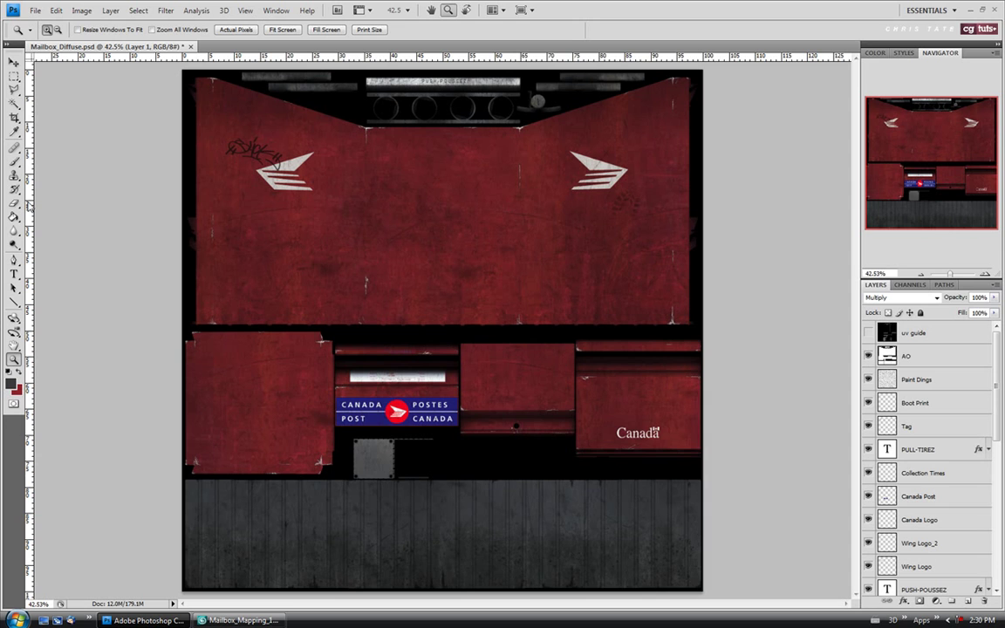
{"action": "left_click", "coordinate": [14, 162]}
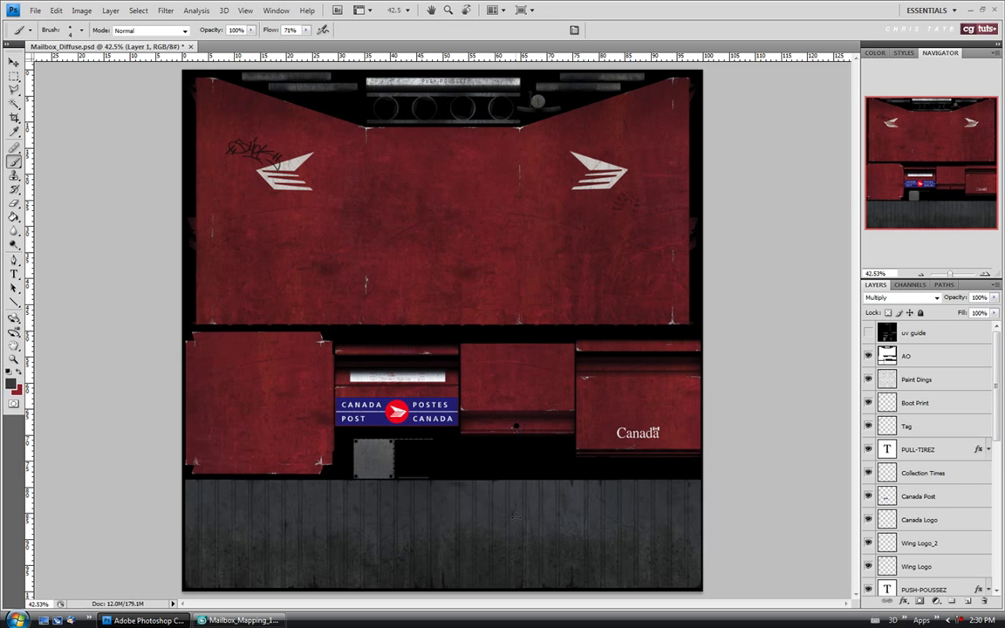
{"action": "left_click", "coordinate": [13, 360]}
{"action": "left_click", "coordinate": [273, 491]}
{"action": "left_click_drag", "start_coordinate": [855, 409], "coordinate": [855, 451]}
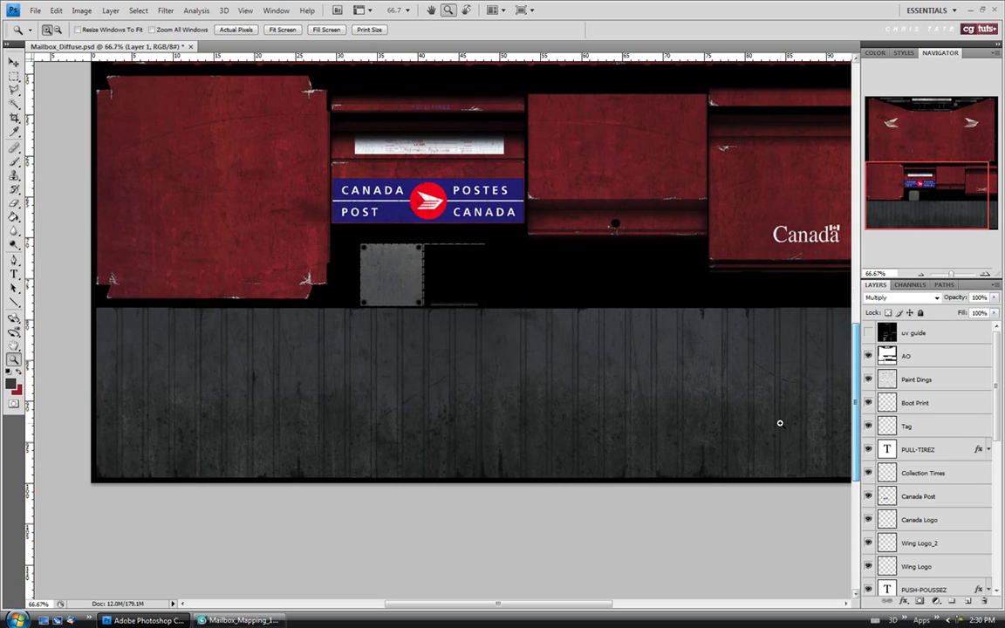
{"action": "left_click", "coordinate": [14, 162]}
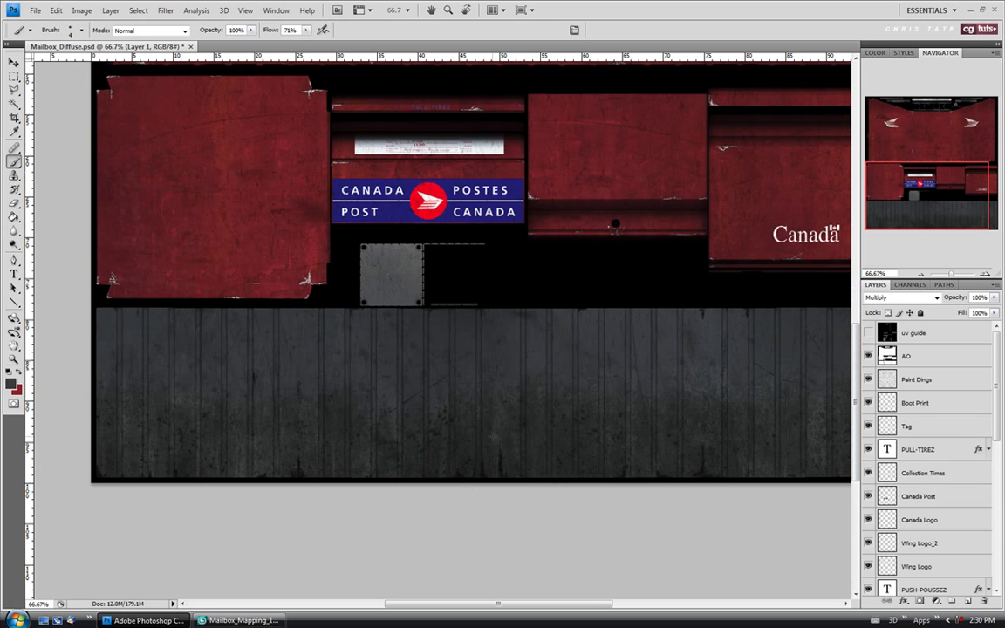
{"action": "key", "text": "bracketright"}
{"action": "key", "text": "bracketright"}
{"action": "left_click_drag", "start_coordinate": [647, 442], "coordinate": [556, 465]}
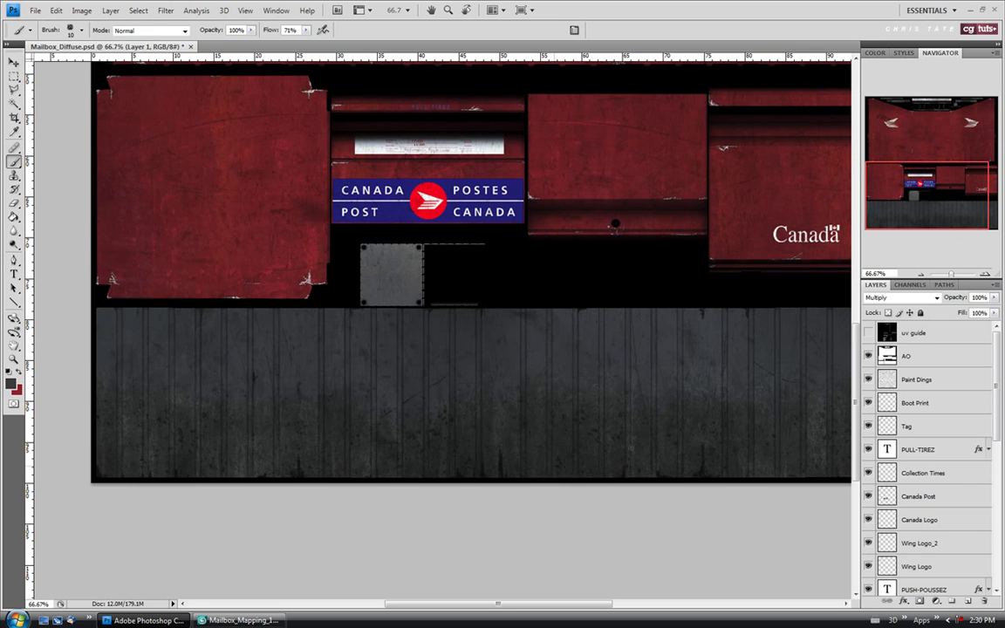
{"action": "left_click", "coordinate": [14, 201]}
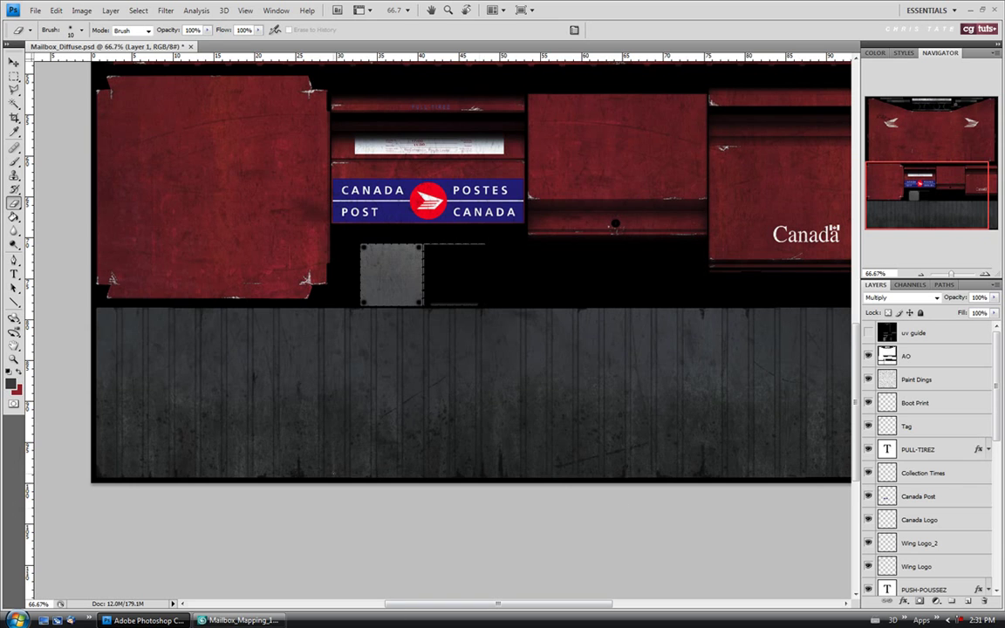
Step: Fit the whole texture in view, switch to 3ds Max and examine the weathered base on the mailbox model
{"action": "left_click", "coordinate": [13, 360]}
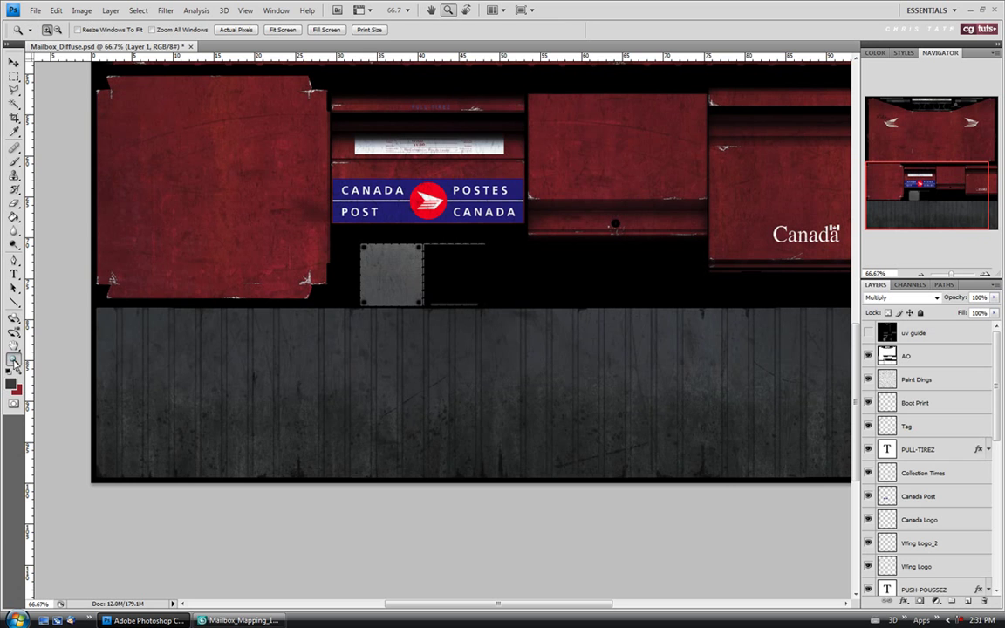
{"action": "left_click", "coordinate": [280, 29]}
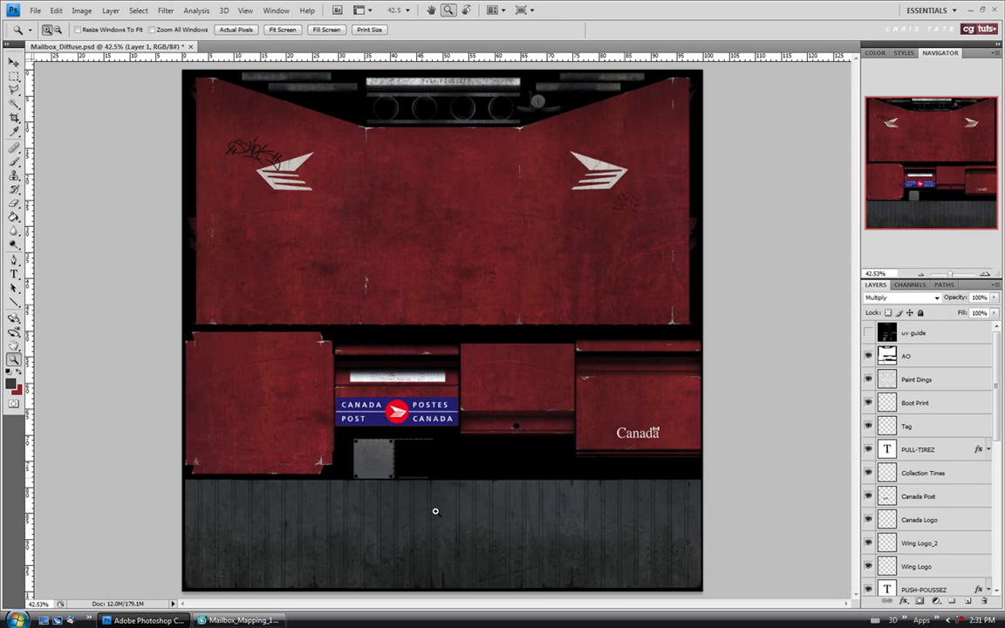
{"action": "left_click", "coordinate": [35, 10]}
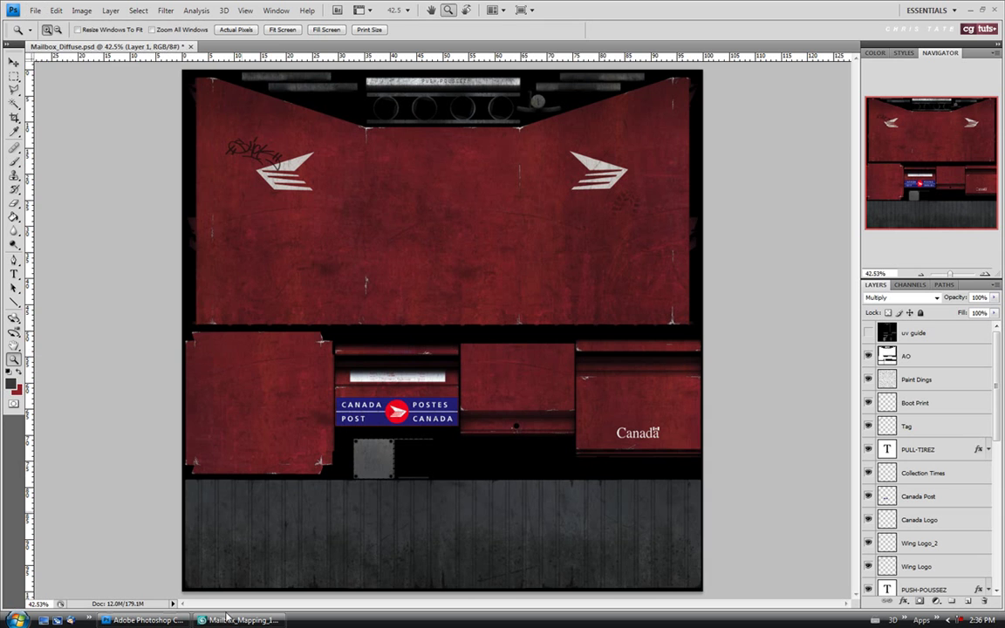
{"action": "left_click", "coordinate": [228, 618]}
{"action": "mouse_move", "coordinate": [439, 423]}
{"action": "left_mouse_down"}
{"action": "mouse_move", "coordinate": [585, 427]}
{"action": "mouse_move", "coordinate": [594, 399]}
{"action": "mouse_move", "coordinate": [650, 399]}
{"action": "mouse_move", "coordinate": [421, 422]}
{"action": "mouse_move", "coordinate": [426, 437]}
{"action": "mouse_move", "coordinate": [310, 436]}
{"action": "mouse_move", "coordinate": [448, 435]}
{"action": "left_mouse_up"}
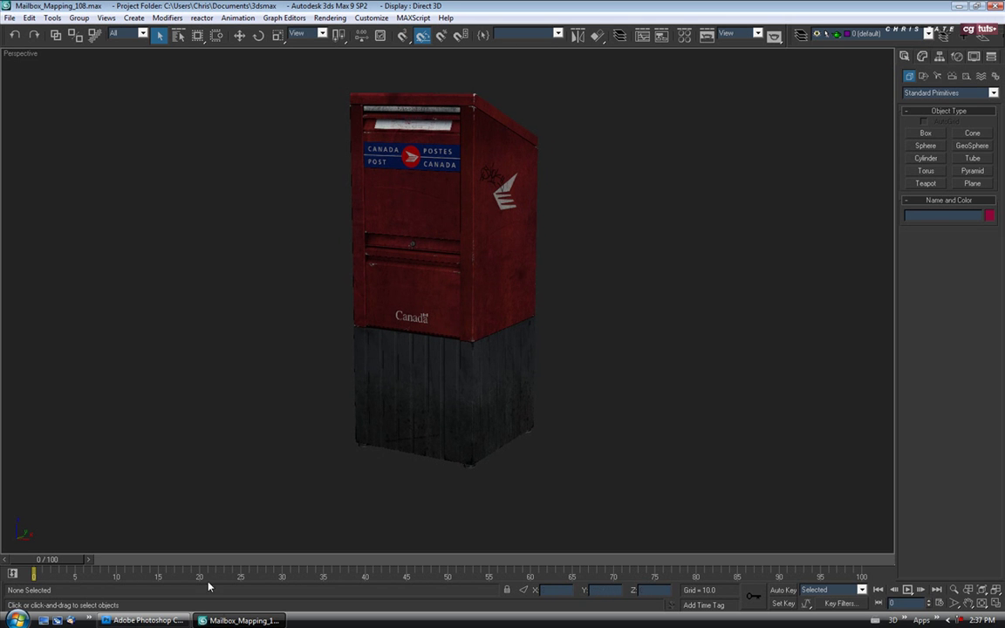
Step: Switch back to Photoshop and rename Layer 1 to "Base Scuffs Dark"
{"action": "left_click", "coordinate": [144, 620]}
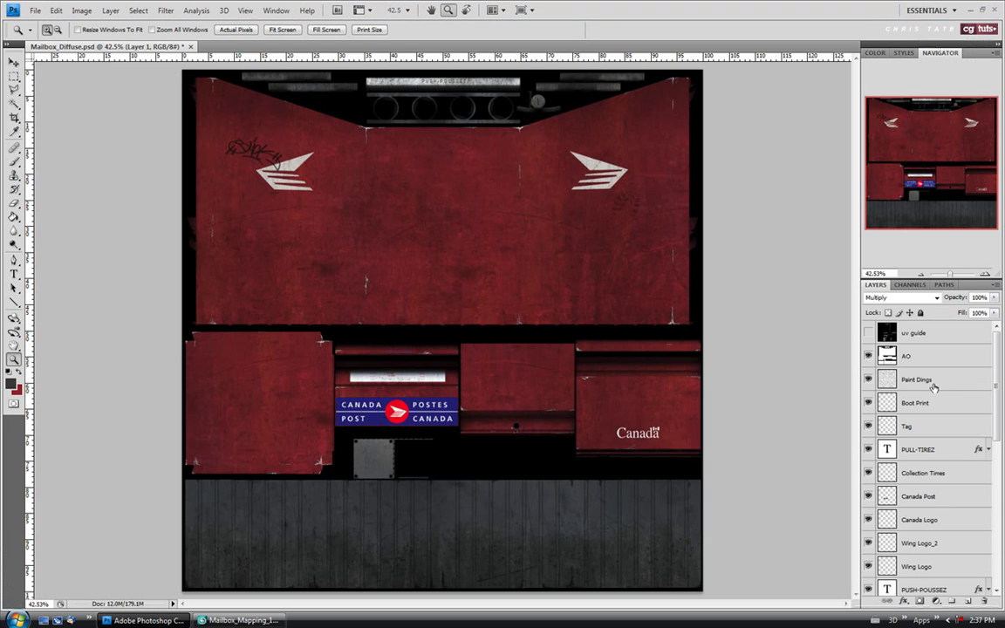
{"action": "left_click_drag", "start_coordinate": [995, 381], "coordinate": [995, 476]}
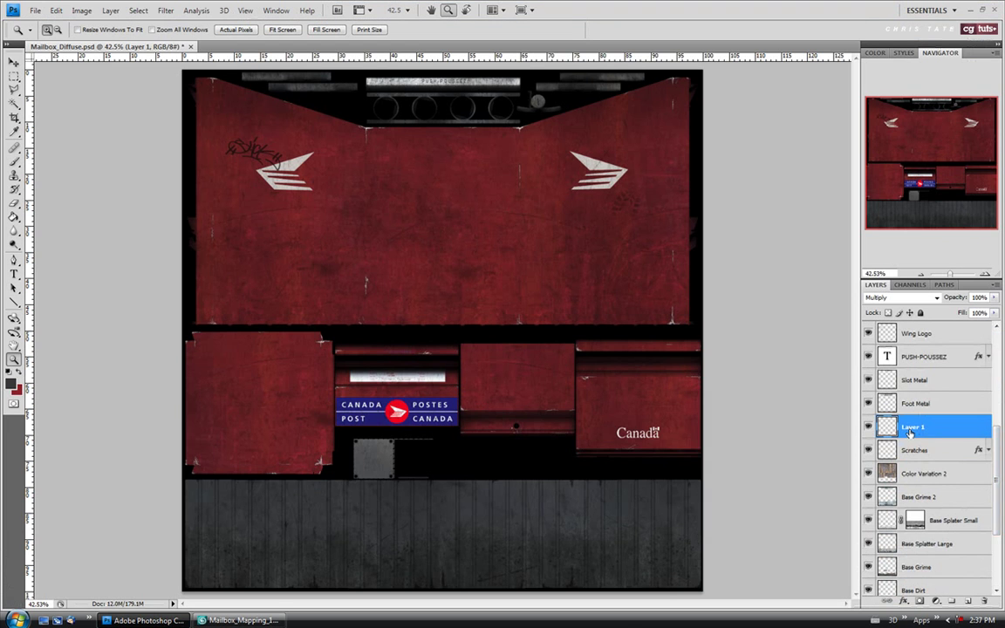
{"action": "double_click", "coordinate": [909, 431]}
{"action": "left_click", "coordinate": [443, 185]}
{"action": "double_click", "coordinate": [908, 426]}
{"action": "type", "text": "Base S"}
{"action": "type", "text": "cu"}
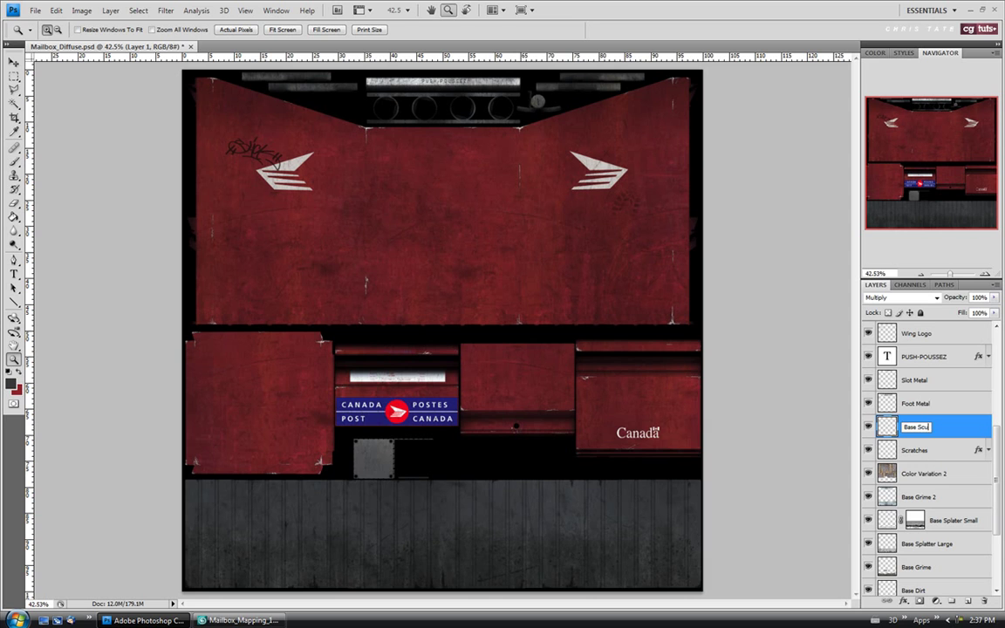
{"action": "type", "text": "ffs Dirk"}
{"action": "left_click", "coordinate": [929, 450]}
{"action": "left_click", "coordinate": [932, 429]}
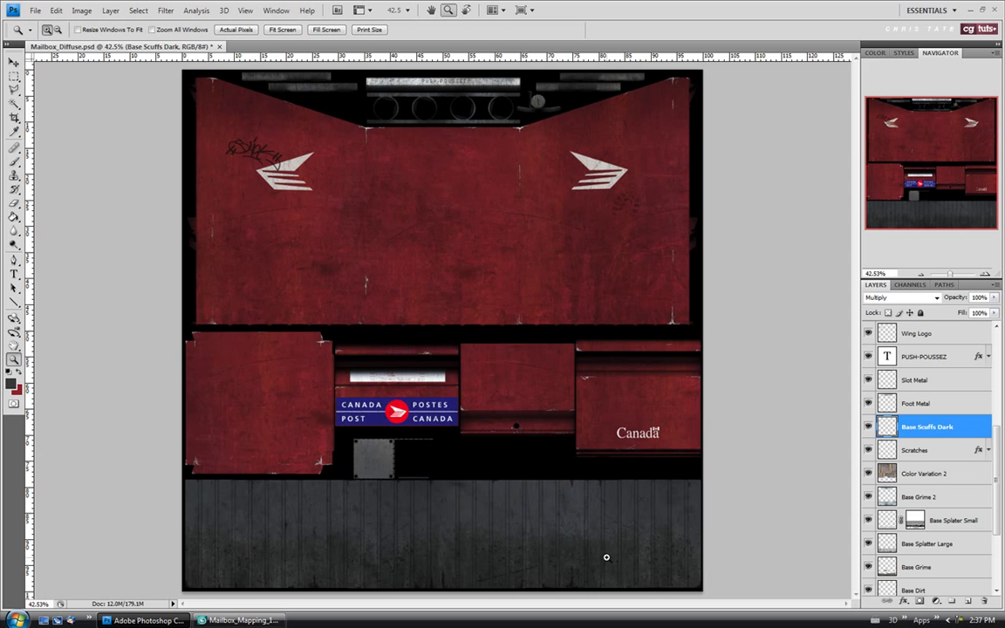
Step: Add a new layer above Base Scuffs Dark and set the foreground colour to grey 989898
{"action": "left_click", "coordinate": [968, 602]}
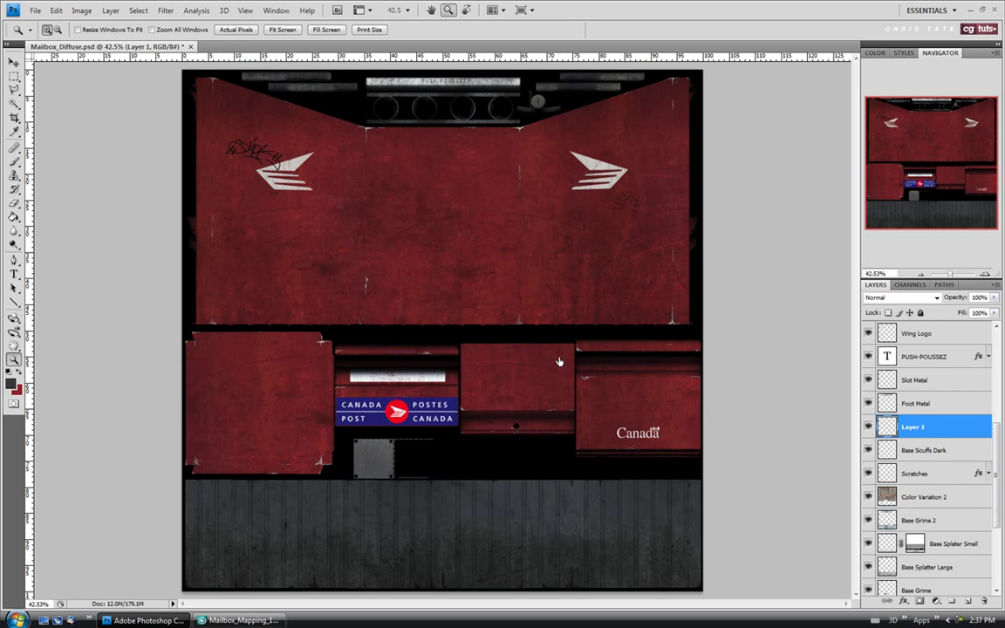
{"action": "left_click", "coordinate": [11, 384]}
{"action": "mouse_move", "coordinate": [303, 268]}
{"action": "left_mouse_down"}
{"action": "mouse_move", "coordinate": [289, 254]}
{"action": "mouse_move", "coordinate": [287, 264]}
{"action": "left_mouse_up"}
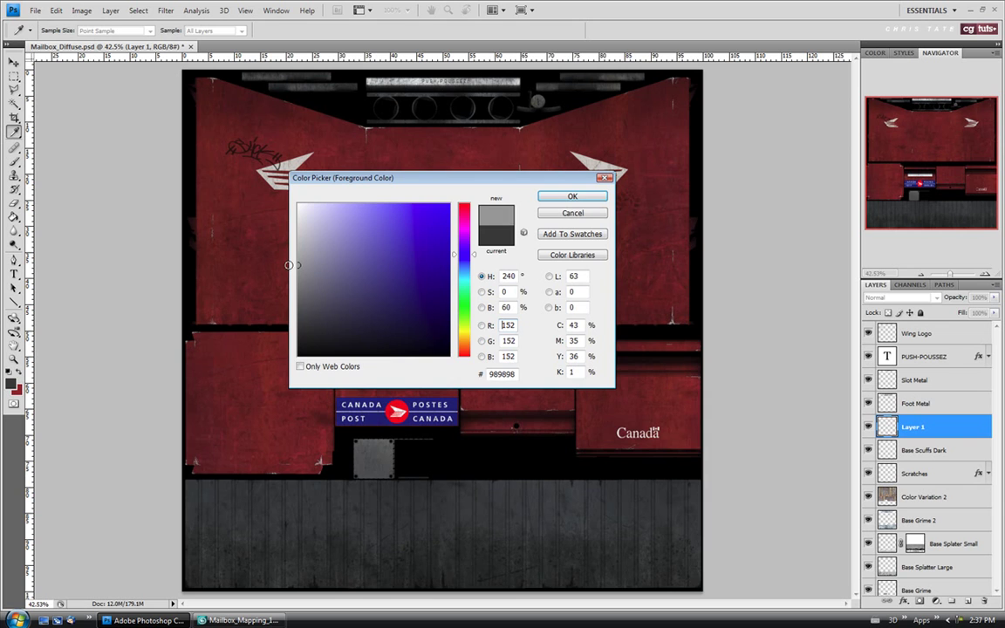
{"action": "left_click", "coordinate": [582, 199]}
{"action": "key", "text": "z"}
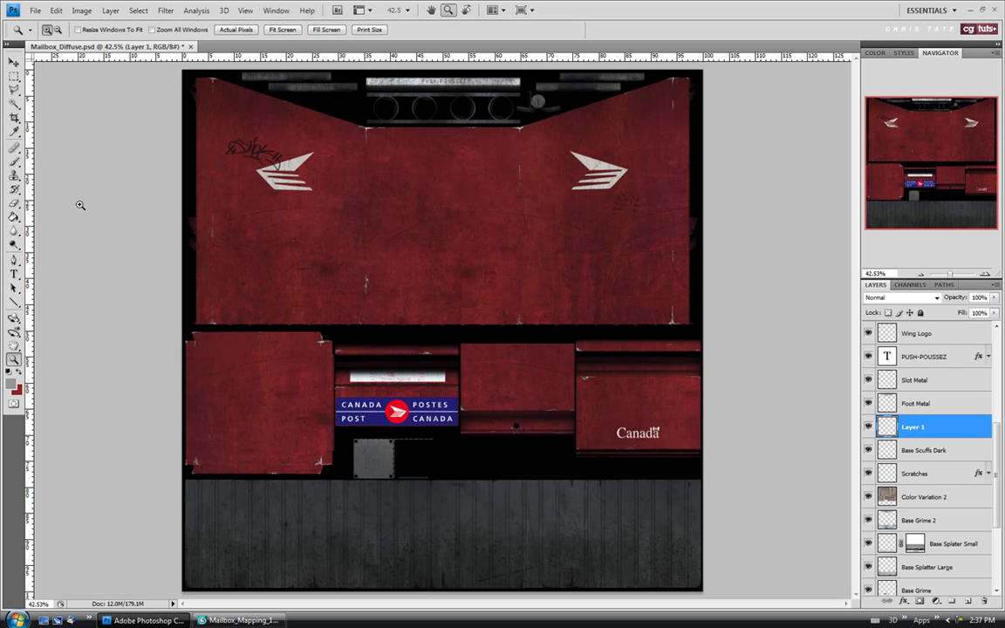
Step: Show the uv guide layer and paint small light grey scuffs on the upper half of the ribbed panel with the Brush tool
{"action": "left_click", "coordinate": [17, 164]}
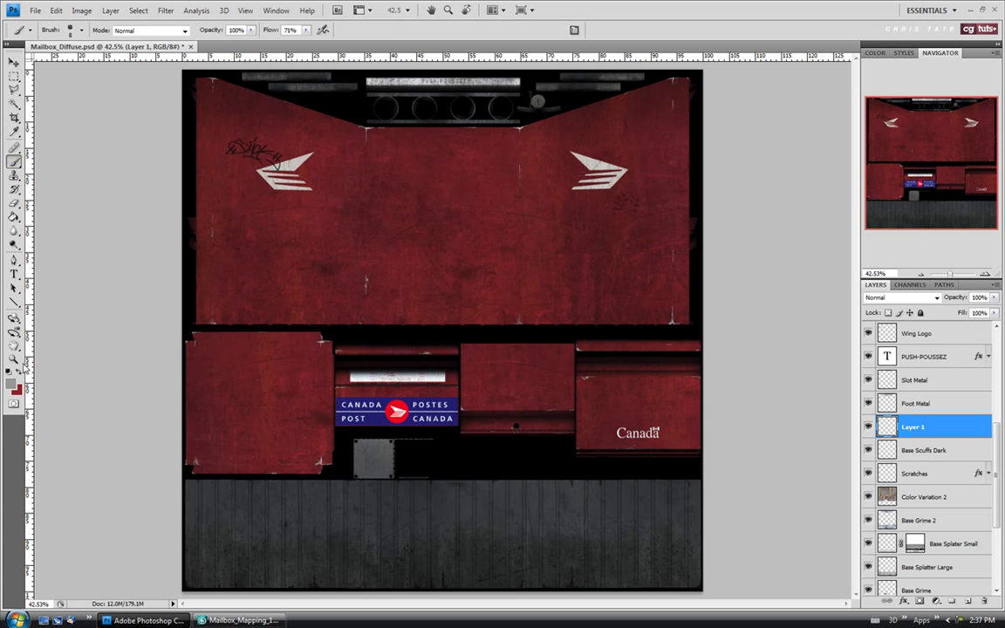
{"action": "left_click", "coordinate": [16, 360]}
{"action": "left_click", "coordinate": [414, 579]}
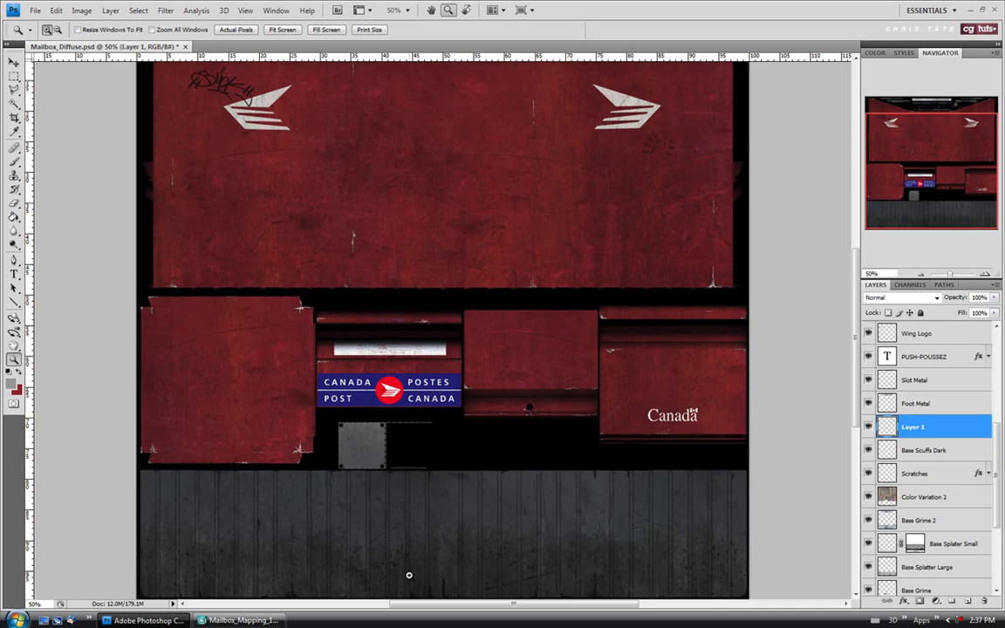
{"action": "left_click", "coordinate": [408, 575]}
{"action": "scroll", "coordinate": [855, 397], "scroll_direction": "down", "scroll_amount": 3}
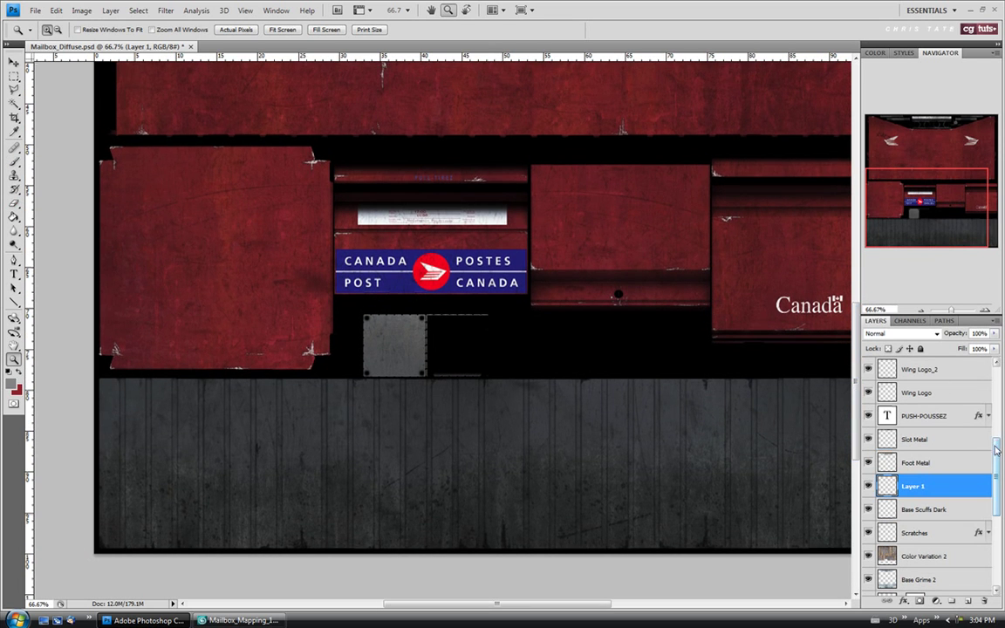
{"action": "scroll", "coordinate": [898, 436], "scroll_direction": "up", "scroll_amount": 5}
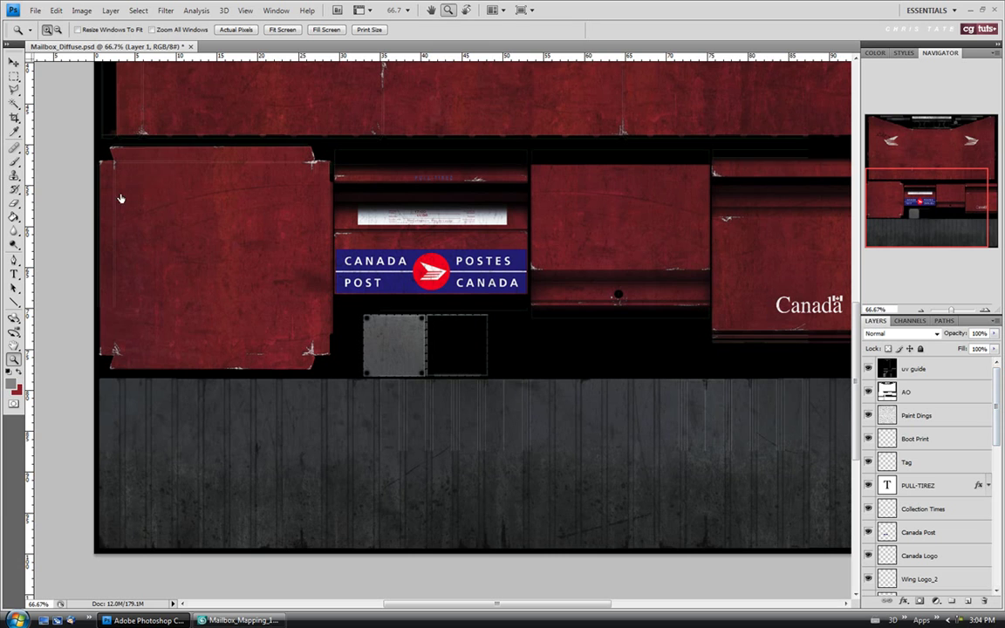
{"action": "left_click", "coordinate": [14, 163]}
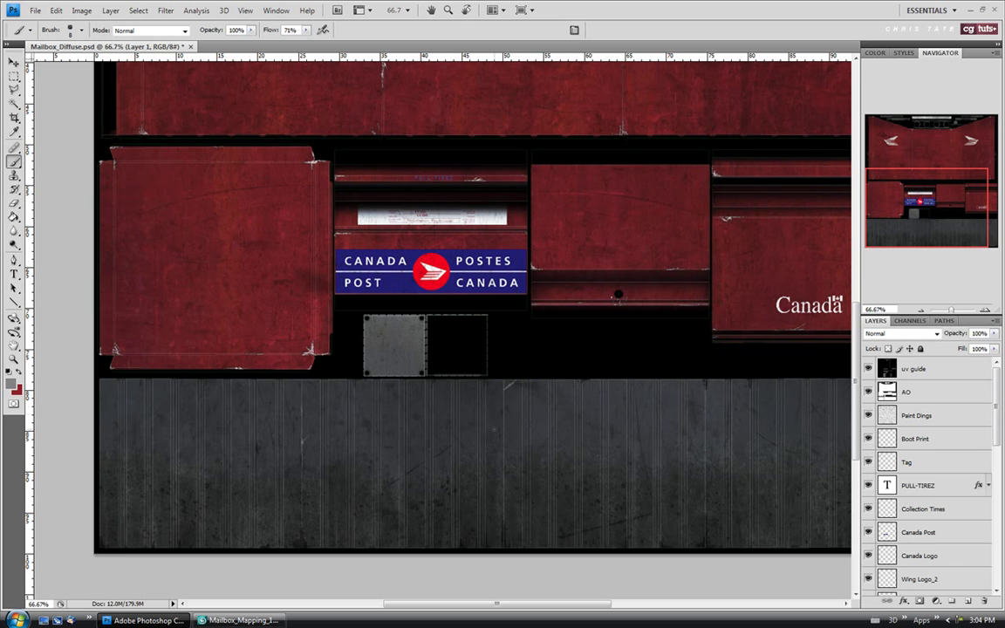
Step: Set the foreground colour to darker grey 6f6f6f and brush small diagonal scuffs low on the ribbed panel near its right end
{"action": "left_click", "coordinate": [12, 383]}
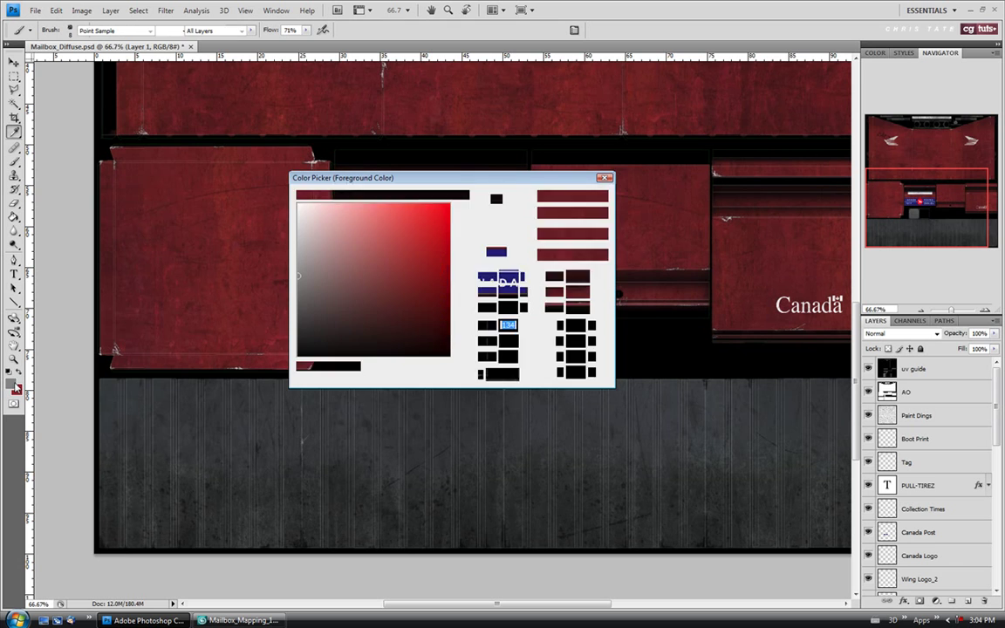
{"action": "left_click", "coordinate": [298, 288]}
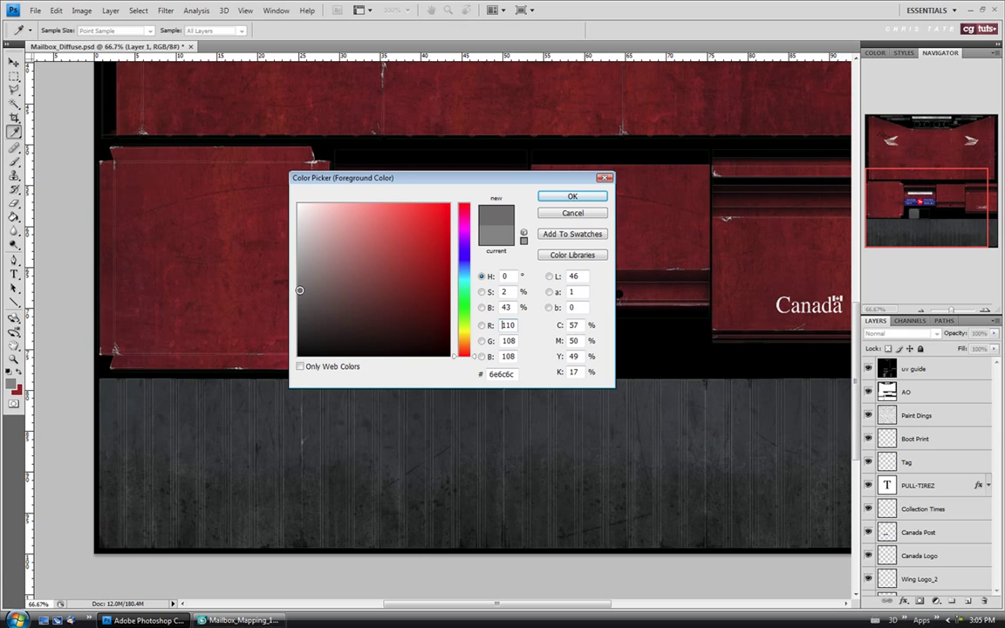
{"action": "left_click", "coordinate": [572, 196]}
{"action": "left_click_drag", "start_coordinate": [523, 604], "coordinate": [579, 604]}
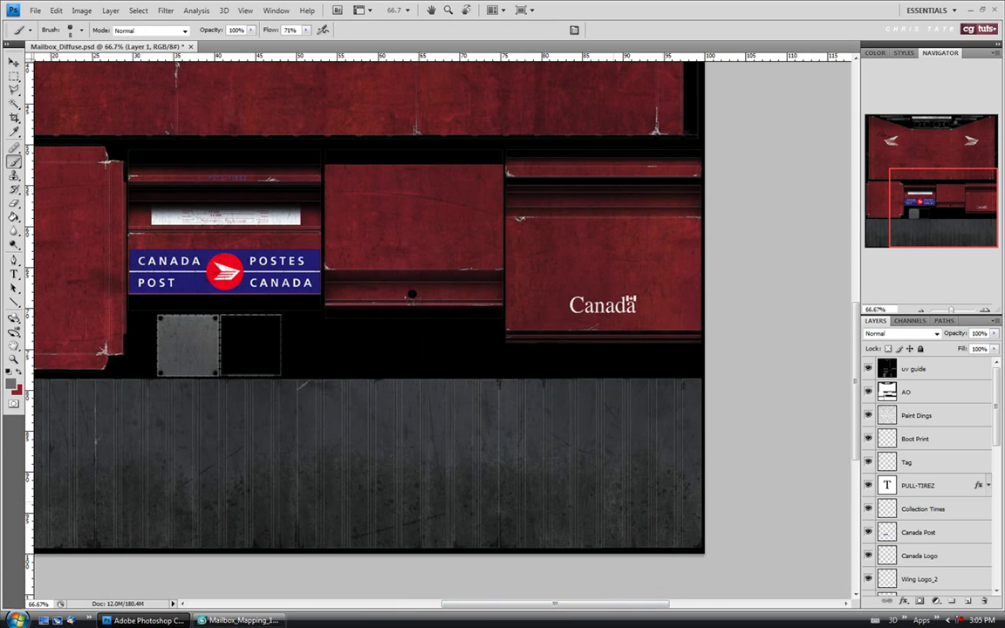
{"action": "left_click_drag", "start_coordinate": [613, 503], "coordinate": [630, 511]}
{"action": "left_click_drag", "start_coordinate": [610, 515], "coordinate": [644, 525]}
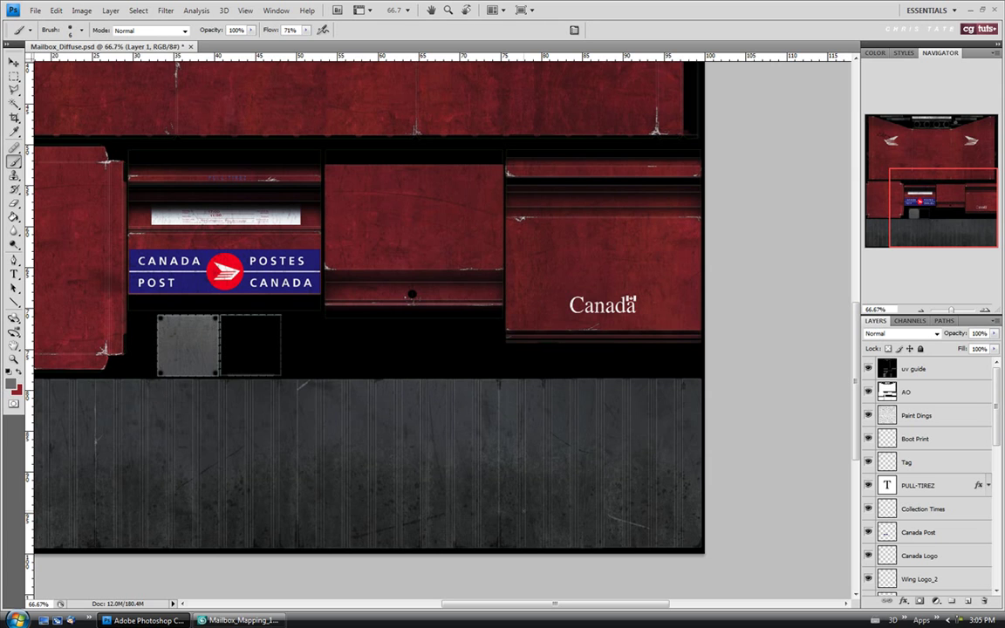
{"action": "left_click", "coordinate": [14, 203]}
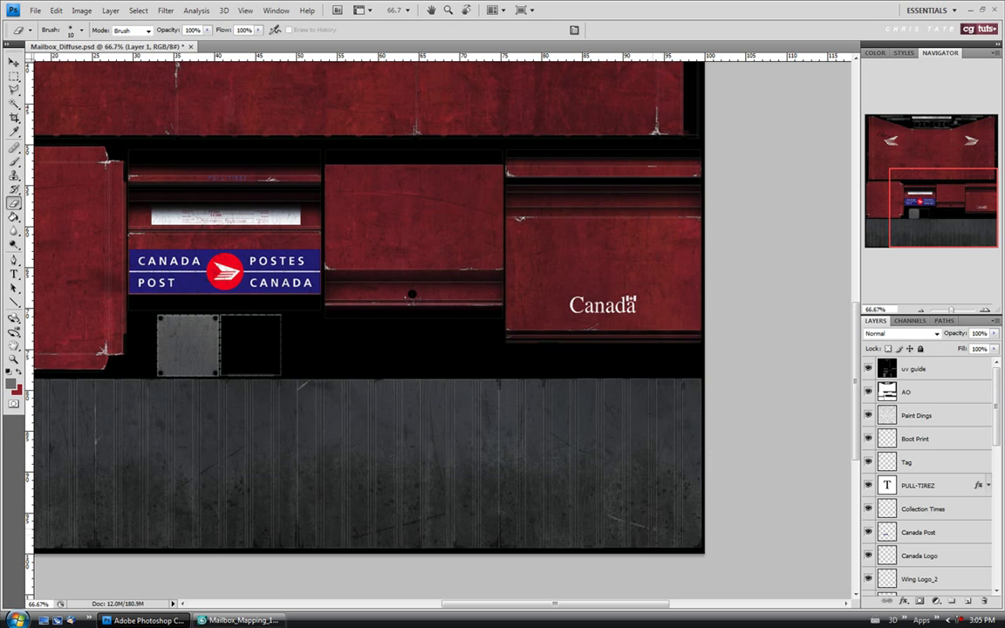
Step: Set the foreground colour to a light blue and brush a thin diagonal scuff on the left part of the ribbed panel
{"action": "left_click_drag", "start_coordinate": [508, 604], "coordinate": [478, 607]}
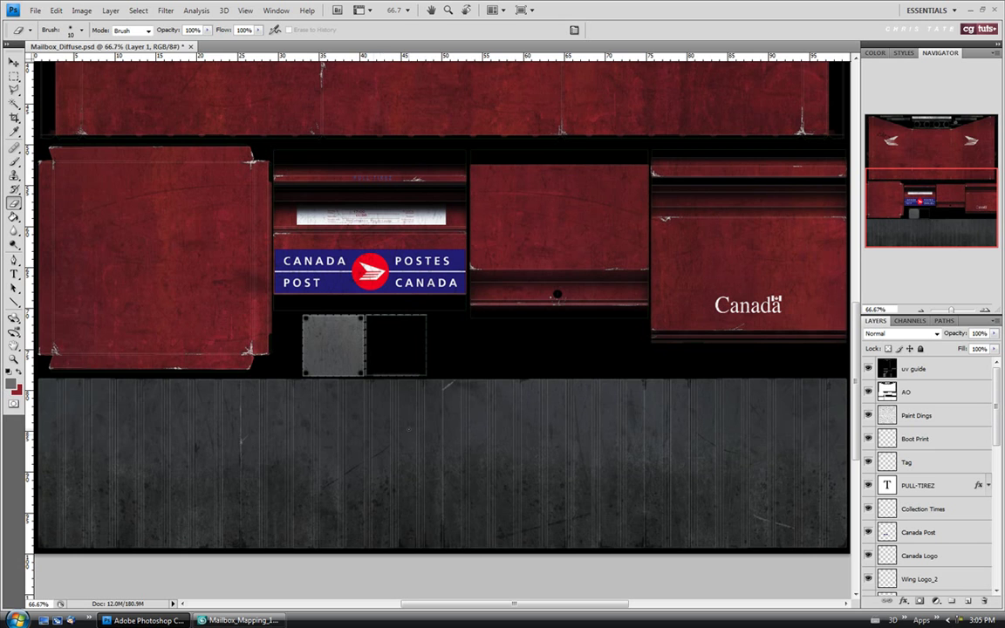
{"action": "left_click", "coordinate": [10, 383]}
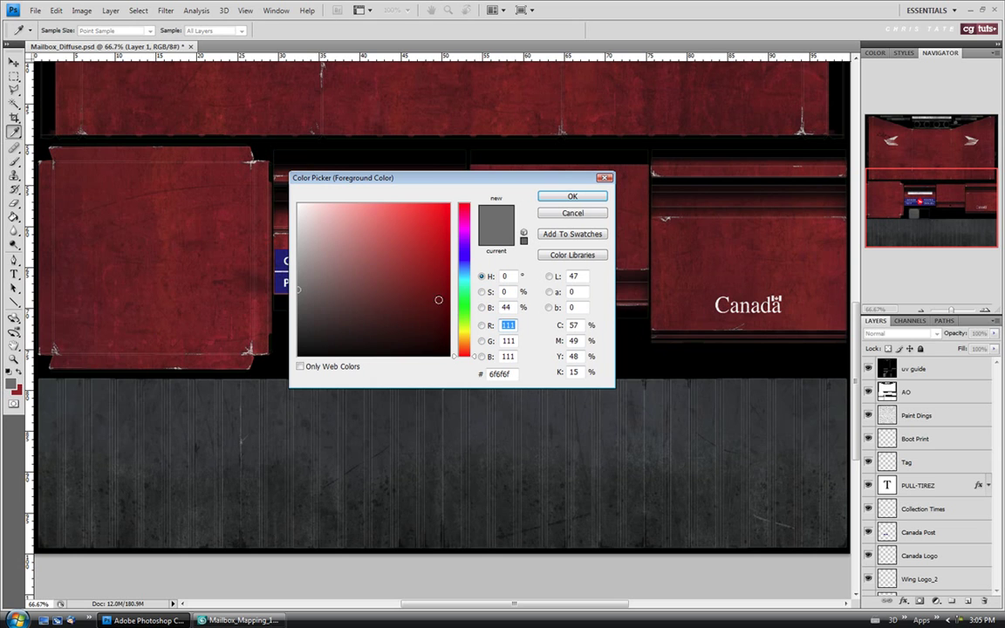
{"action": "left_click_drag", "start_coordinate": [463, 290], "coordinate": [464, 276]}
{"action": "left_click_drag", "start_coordinate": [353, 224], "coordinate": [335, 228]}
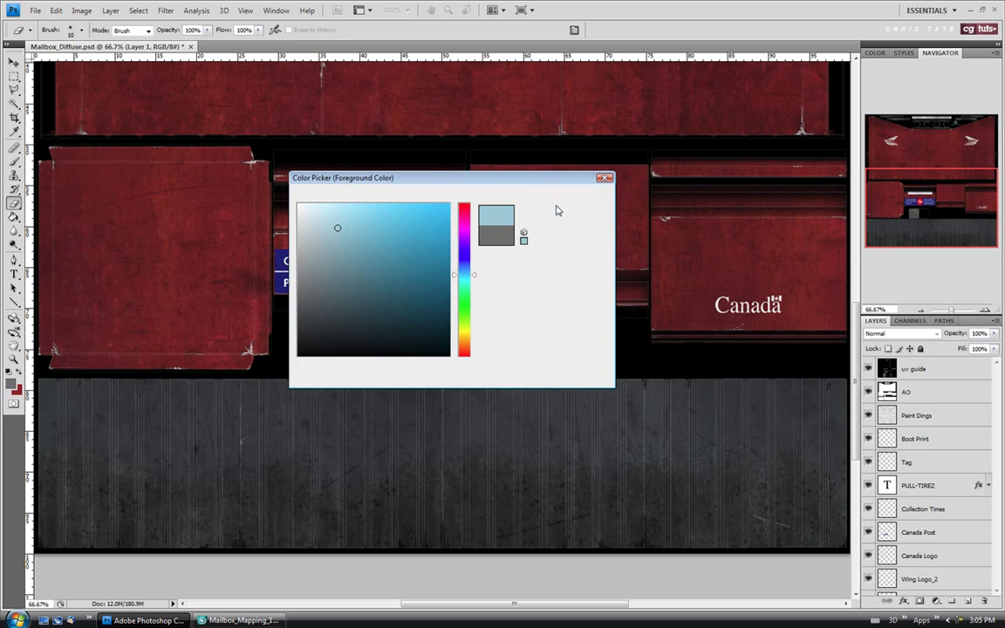
{"action": "left_click", "coordinate": [572, 196]}
{"action": "key", "text": "e"}
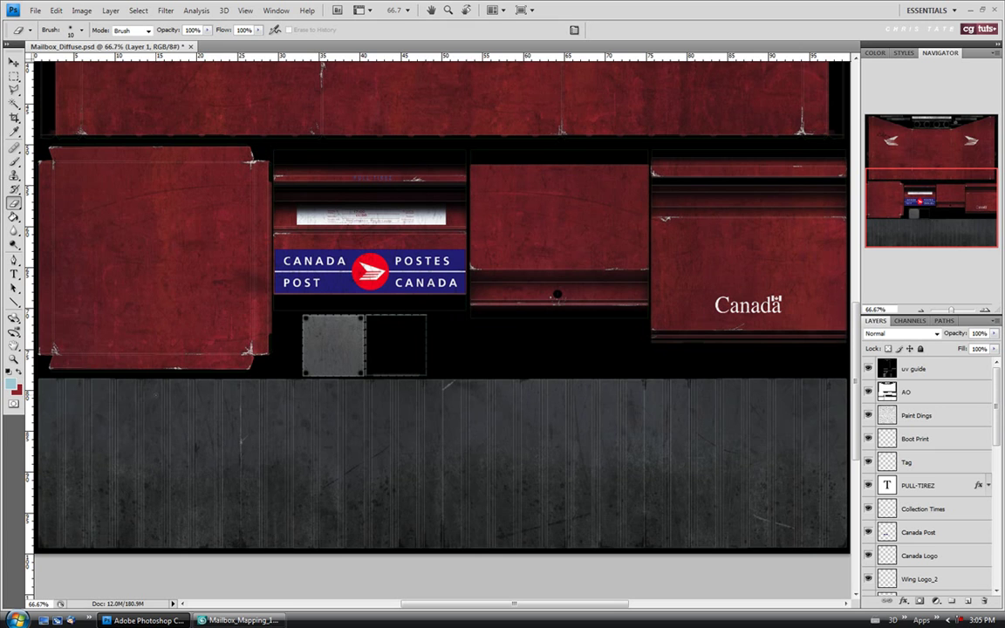
{"action": "left_click", "coordinate": [17, 160]}
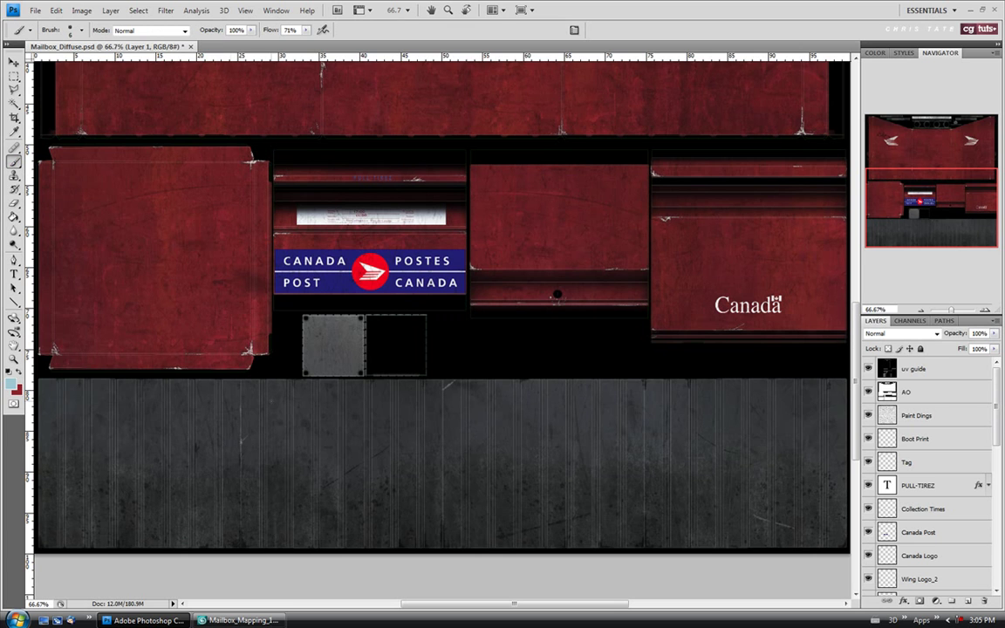
{"action": "left_click", "coordinate": [14, 202]}
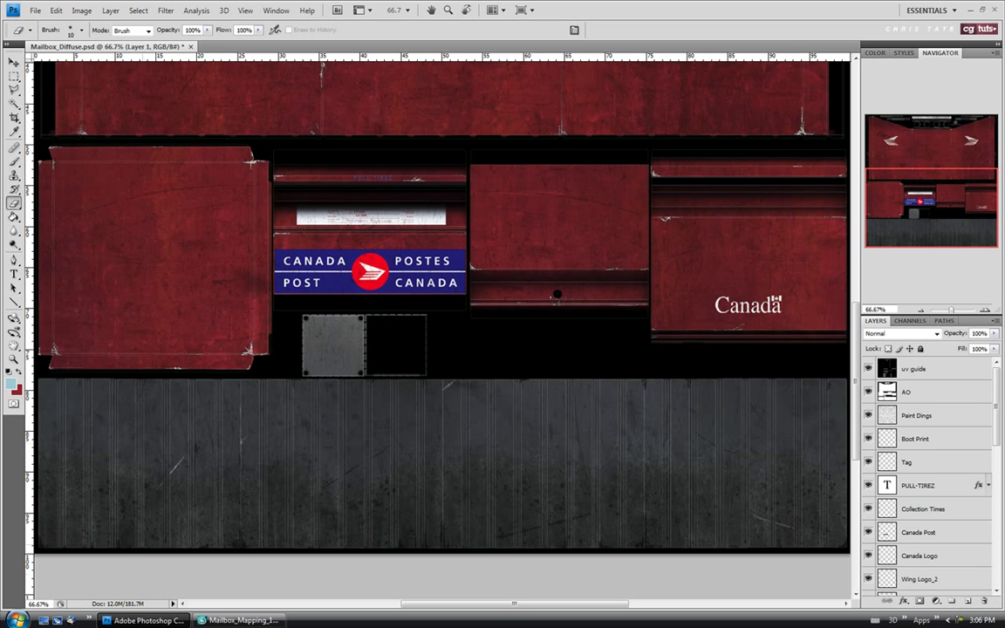
Step: Set the foreground colour to a muted tan and brush a short vertical scuff near the middle of the ribbed panel
{"action": "left_click", "coordinate": [13, 384]}
{"action": "left_click_drag", "start_coordinate": [465, 332], "coordinate": [465, 339]}
{"action": "left_click_drag", "start_coordinate": [361, 246], "coordinate": [353, 251]}
{"action": "left_click", "coordinate": [577, 197]}
{"action": "key", "text": "b"}
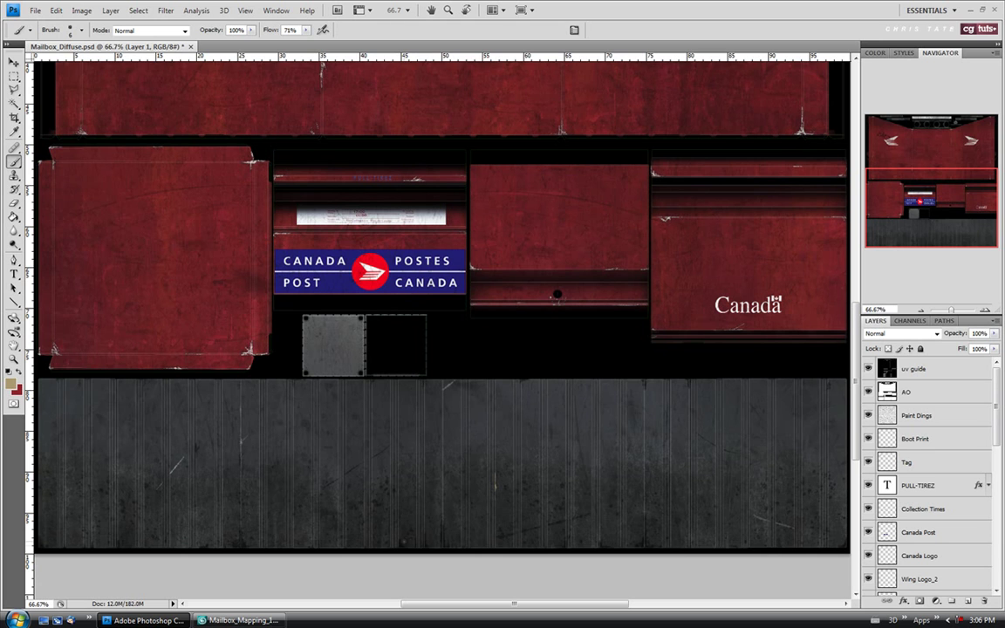
Step: Hide the uv guide layer and fit the whole texture in view
{"action": "left_click", "coordinate": [868, 368]}
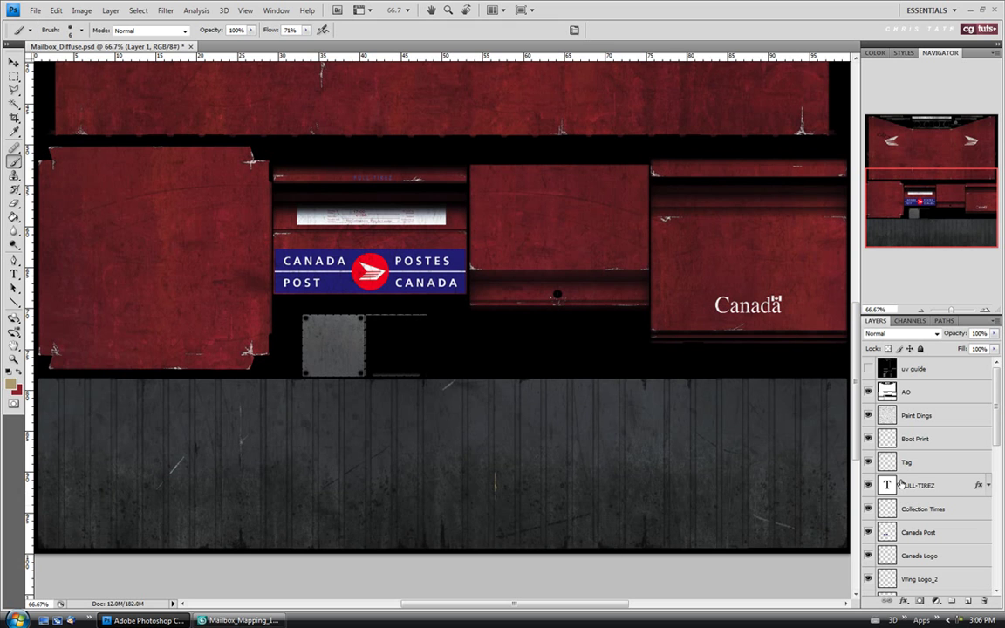
{"action": "left_click", "coordinate": [13, 359]}
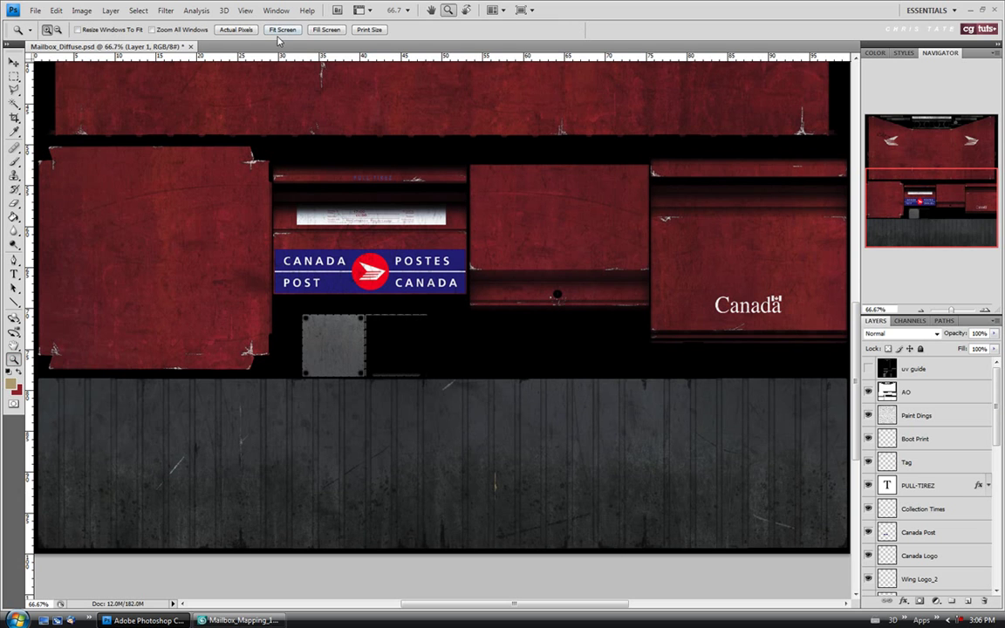
{"action": "left_click", "coordinate": [280, 30]}
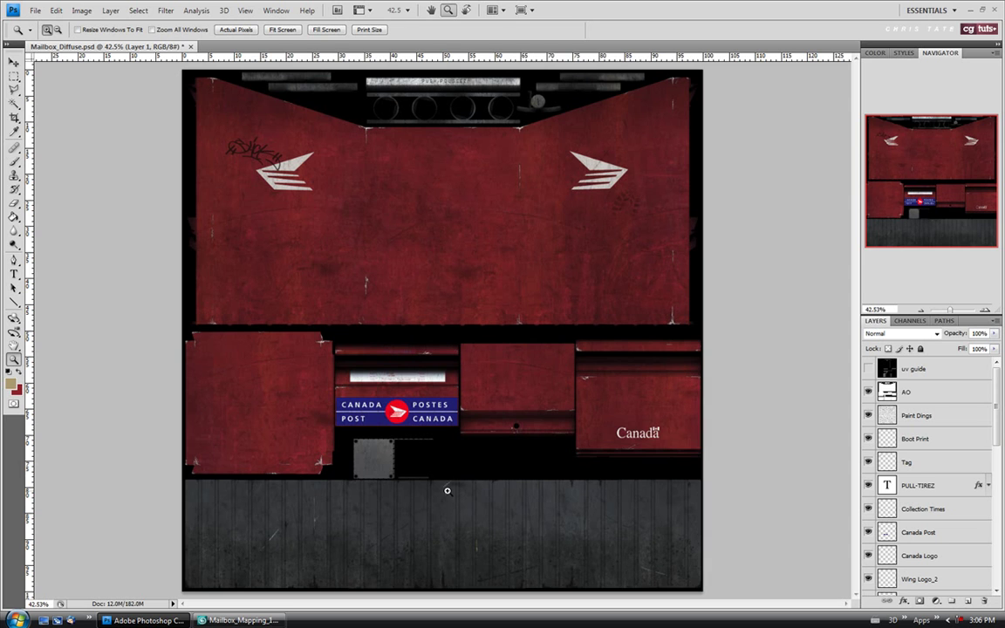
{"action": "left_click", "coordinate": [14, 204]}
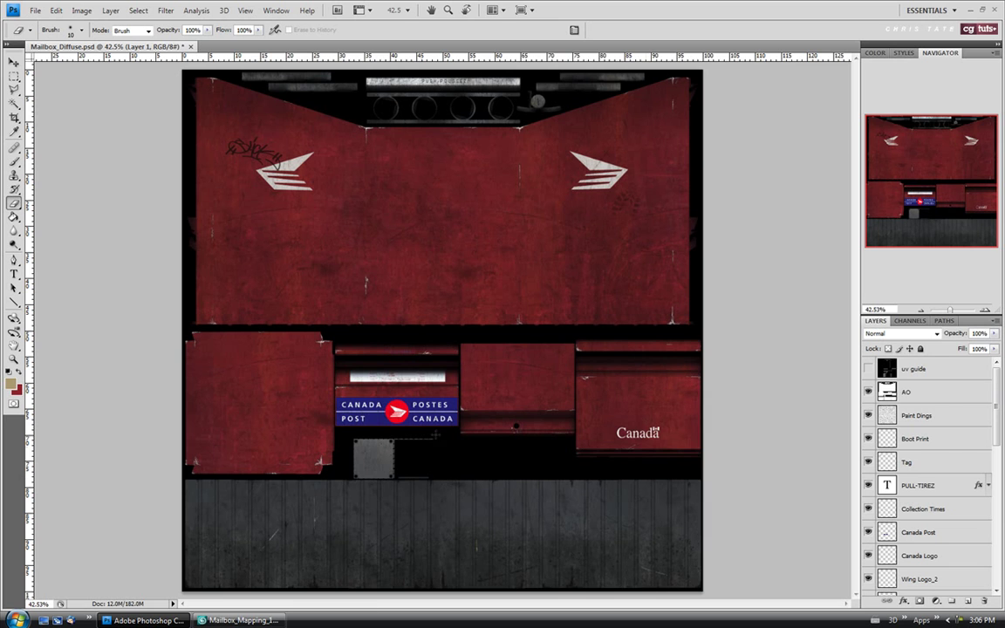
Step: Rename Layer 1 to "Base Scuffs Light"
{"action": "left_click_drag", "start_coordinate": [996, 400], "coordinate": [996, 472]}
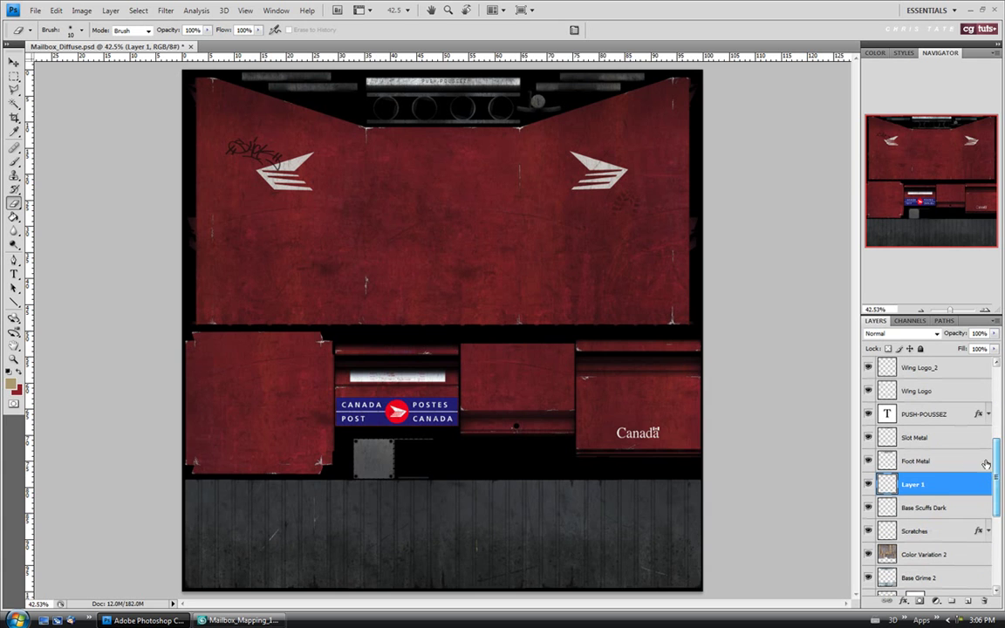
{"action": "double_click", "coordinate": [914, 484]}
{"action": "type", "text": "BAs"}
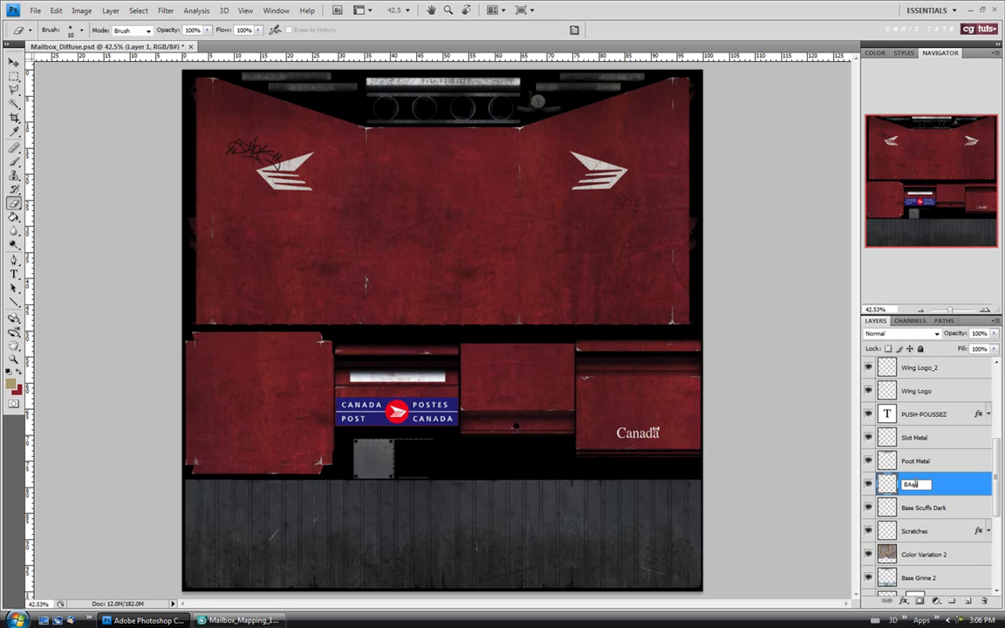
{"action": "type", "text": "e Scuffs Light"}
{"action": "key", "text": "BackSpace"}
{"action": "type", "text": "a"}
{"action": "left_click", "coordinate": [947, 504]}
{"action": "left_click", "coordinate": [943, 490]}
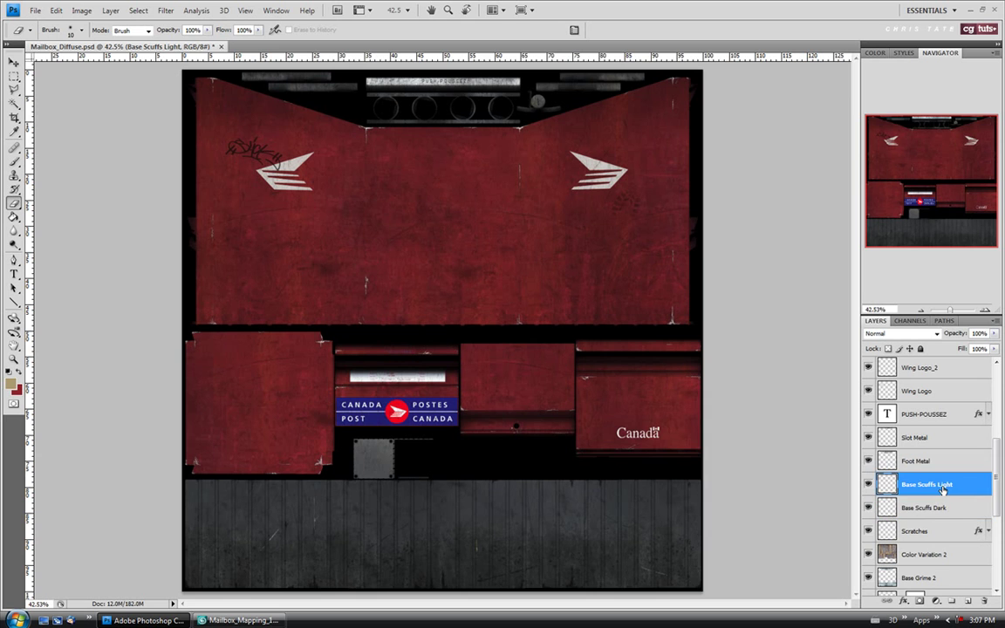
Step: Save the texture file, switch to 3ds Max and examine the updated scuffs on the base of the mailbox model
{"action": "left_click", "coordinate": [36, 10]}
{"action": "left_click", "coordinate": [69, 160]}
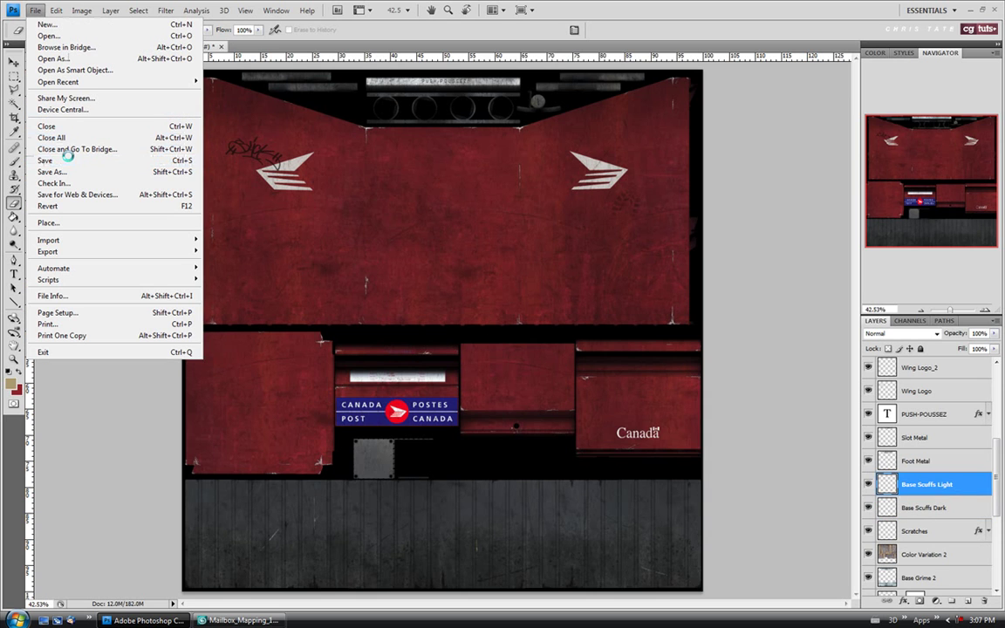
{"action": "left_click", "coordinate": [234, 620]}
{"action": "left_click_drag", "start_coordinate": [368, 477], "coordinate": [427, 406]}
{"action": "scroll", "coordinate": [444, 457], "scroll_direction": "up", "scroll_amount": 5}
{"action": "scroll", "coordinate": [443, 451], "scroll_direction": "down", "scroll_amount": 4}
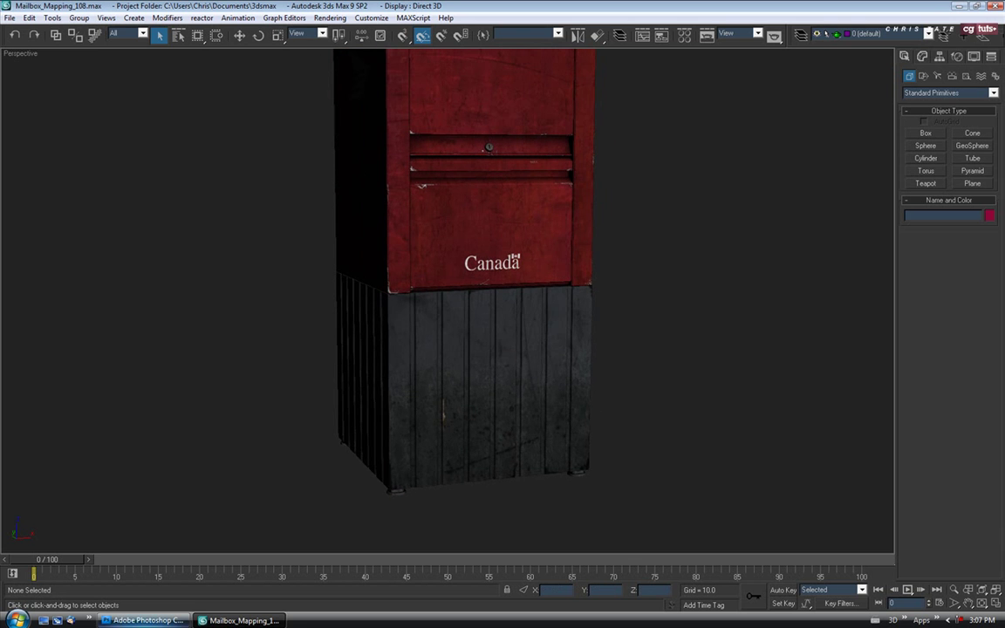
Step: Switch back to Photoshop, erase the tan scuff mid-panel on Base Scuffs Light with a size 35 Eraser, and save the file
{"action": "left_click", "coordinate": [144, 620]}
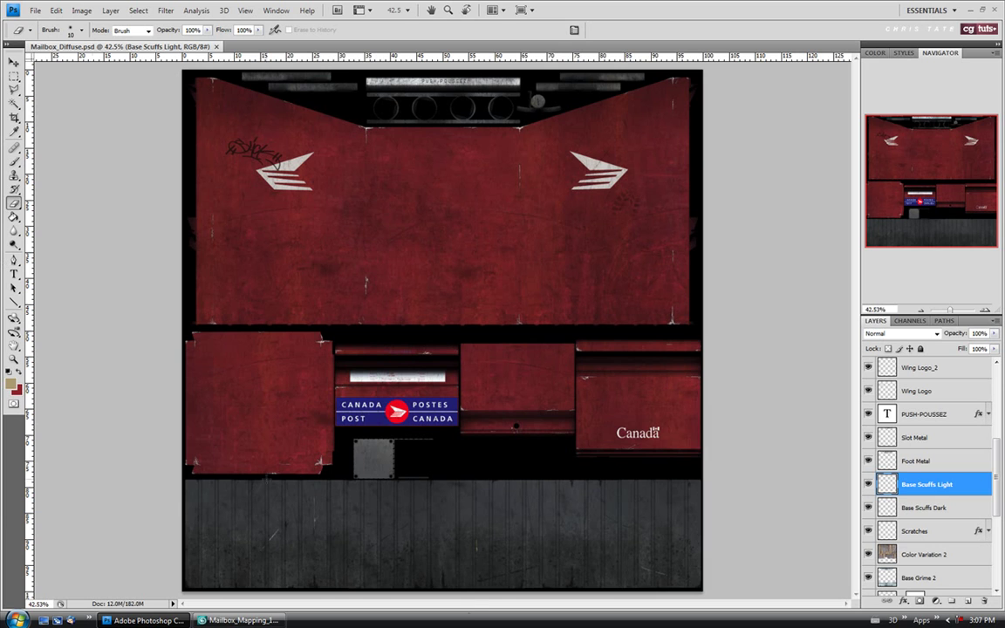
{"action": "key", "text": "bracketright"}
{"action": "key", "text": "bracketright"}
{"action": "key", "text": "bracketright"}
{"action": "key", "text": "bracketright"}
{"action": "key", "text": "bracketright"}
{"action": "mouse_move", "coordinate": [480, 551]}
{"action": "left_mouse_down"}
{"action": "mouse_move", "coordinate": [472, 541]}
{"action": "mouse_move", "coordinate": [472, 573]}
{"action": "left_mouse_up"}
{"action": "left_click", "coordinate": [35, 9]}
{"action": "left_click", "coordinate": [35, 160]}
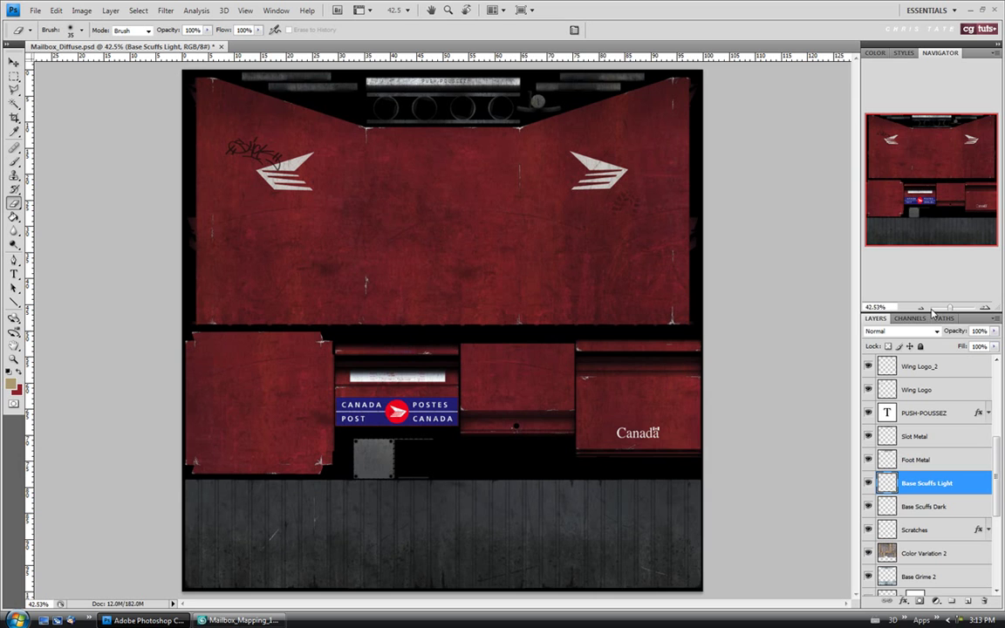
Step: Move the Collection Times, Canada Post, Canada Logo, Wing Logo_2 and Wing Logo layers together to between Body Metal and Body Dirt
{"action": "left_click_drag", "start_coordinate": [931, 315], "coordinate": [931, 139]}
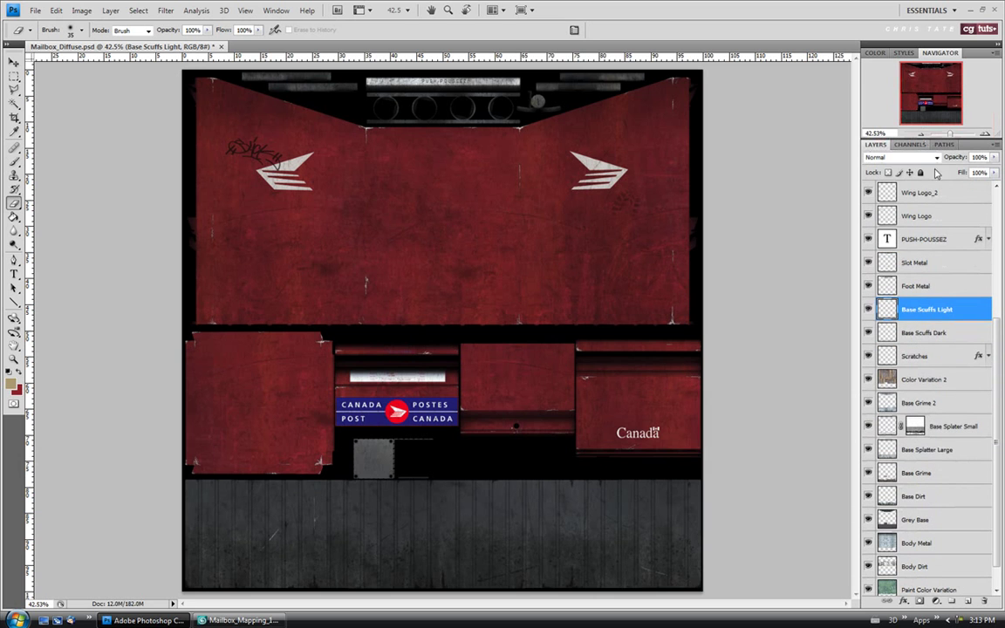
{"action": "scroll", "coordinate": [976, 319], "scroll_direction": "up", "scroll_amount": 7}
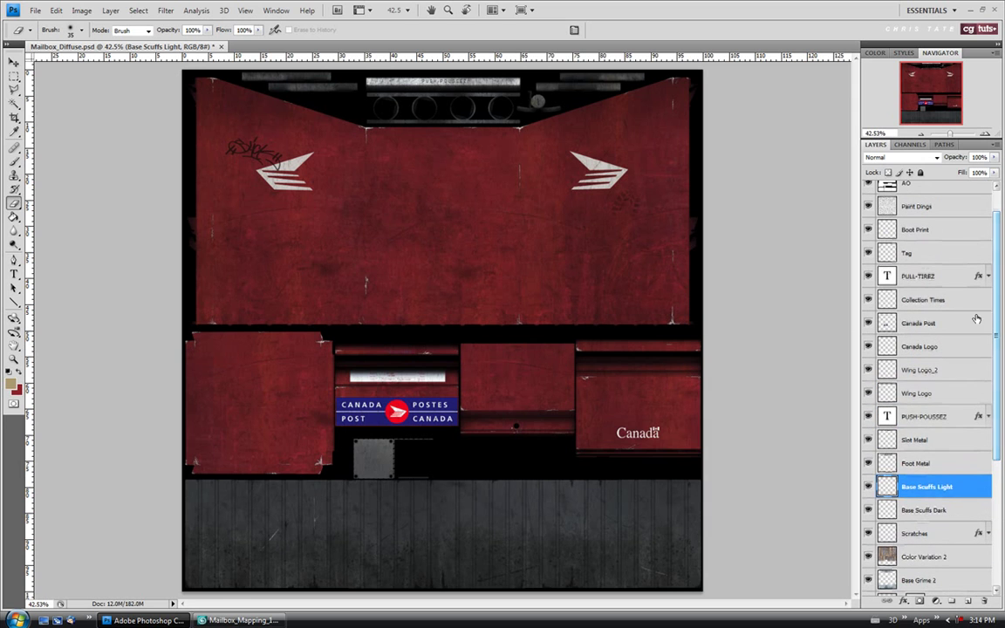
{"action": "left_click", "coordinate": [916, 393]}
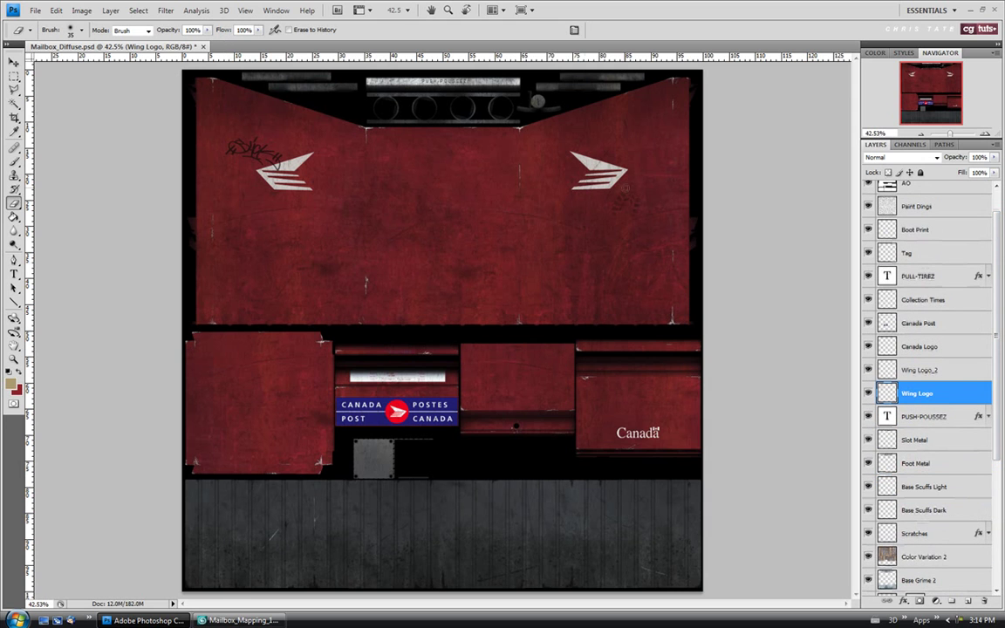
{"action": "left_click", "coordinate": [920, 369], "text": "shift"}
{"action": "left_click", "coordinate": [918, 346], "text": "shift"}
{"action": "left_click", "coordinate": [918, 325], "text": "shift"}
{"action": "left_click", "coordinate": [920, 299], "text": "shift"}
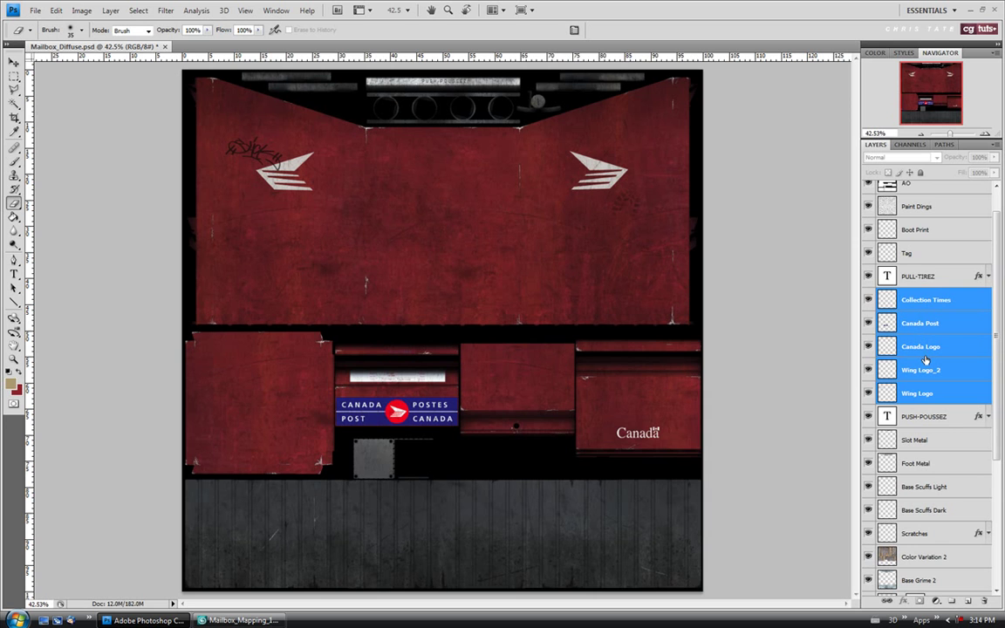
{"action": "left_click_drag", "start_coordinate": [997, 348], "coordinate": [1002, 416]}
{"action": "scroll", "coordinate": [918, 524], "scroll_direction": "down", "scroll_amount": 2}
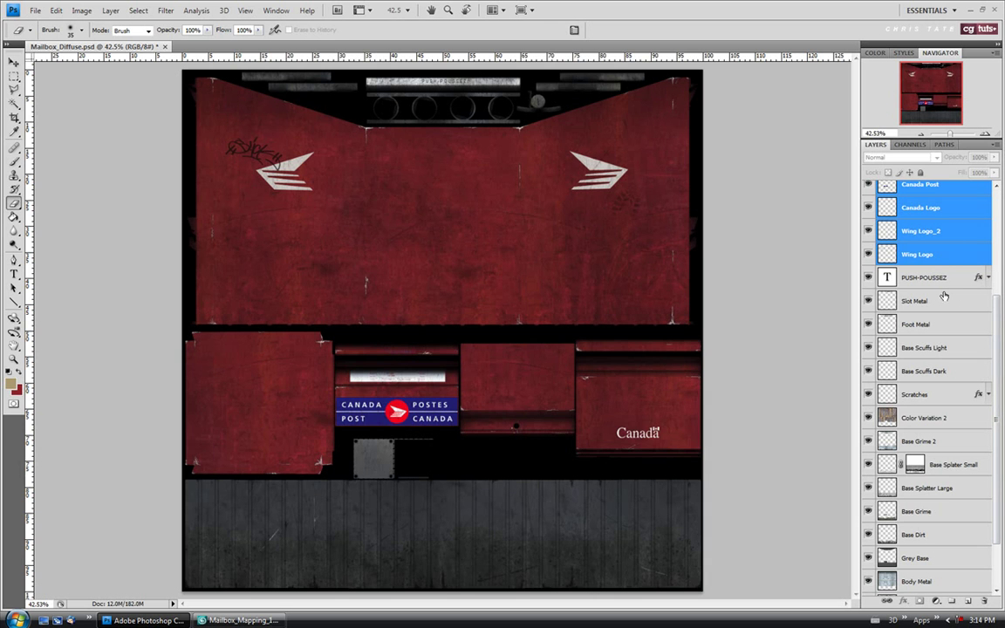
{"action": "scroll", "coordinate": [999, 382], "scroll_direction": "down", "scroll_amount": 1}
{"action": "left_click_drag", "start_coordinate": [916, 215], "coordinate": [935, 573]}
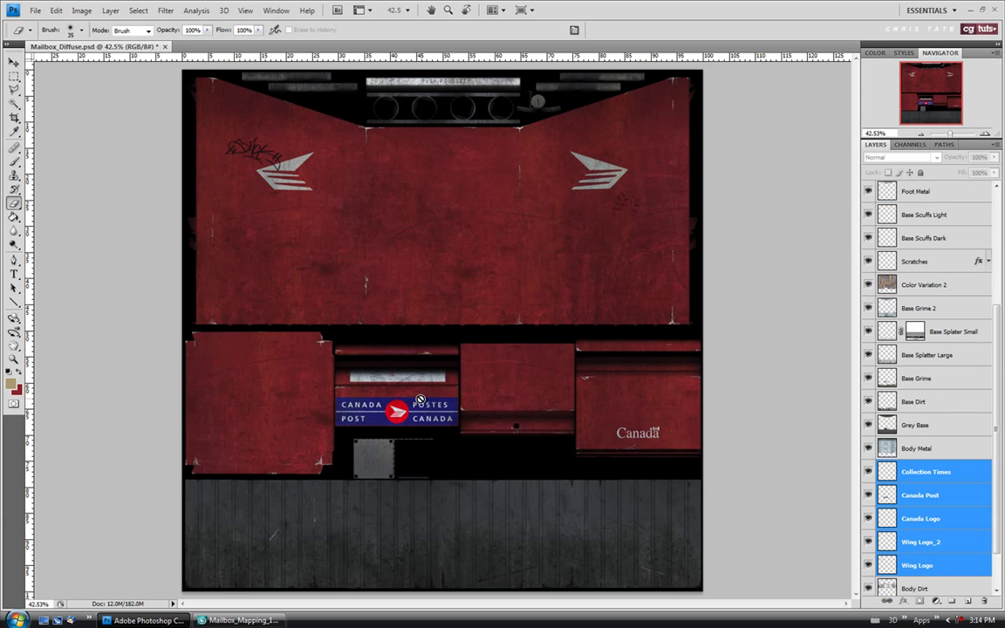
Step: Examine the logos and collection label at 50% zoom with the weathering layers over them, and fit the whole texture in view
{"action": "key", "text": "z"}
{"action": "left_click", "coordinate": [395, 378]}
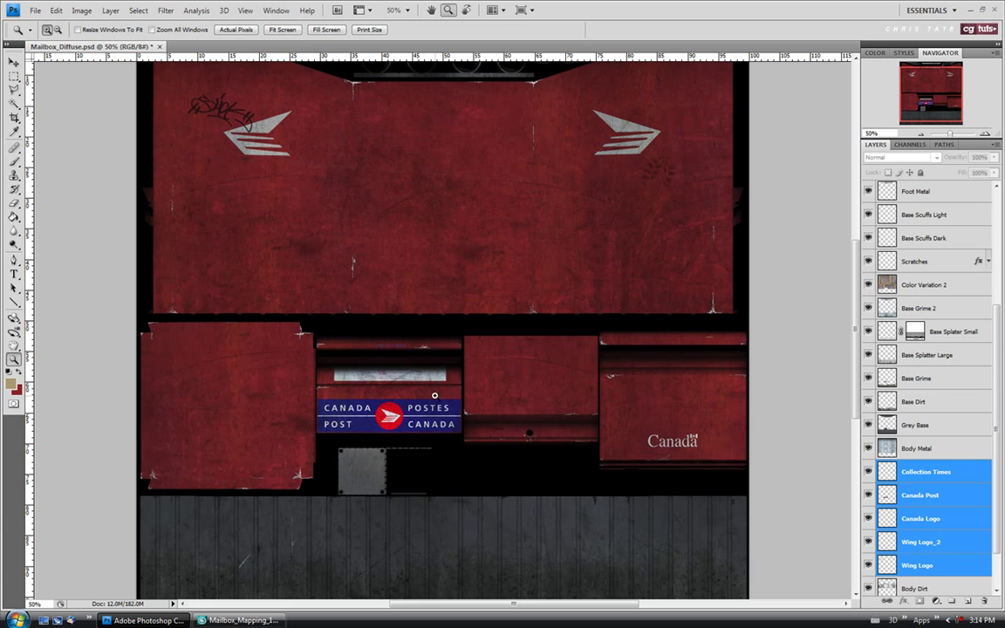
{"action": "scroll", "coordinate": [867, 312], "scroll_direction": "up", "scroll_amount": 5}
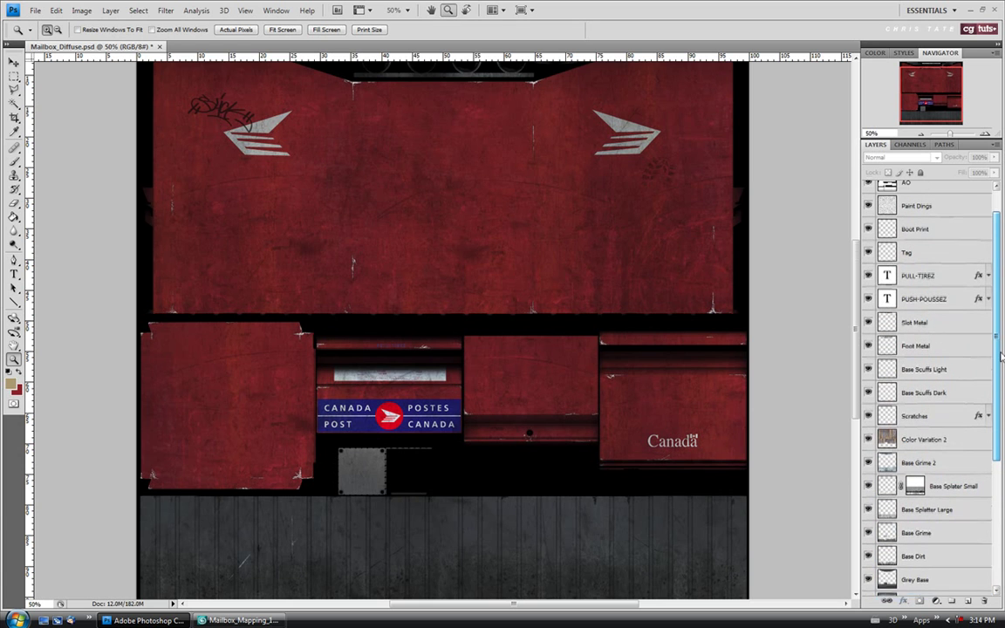
{"action": "scroll", "coordinate": [856, 291], "scroll_direction": "up", "scroll_amount": 3}
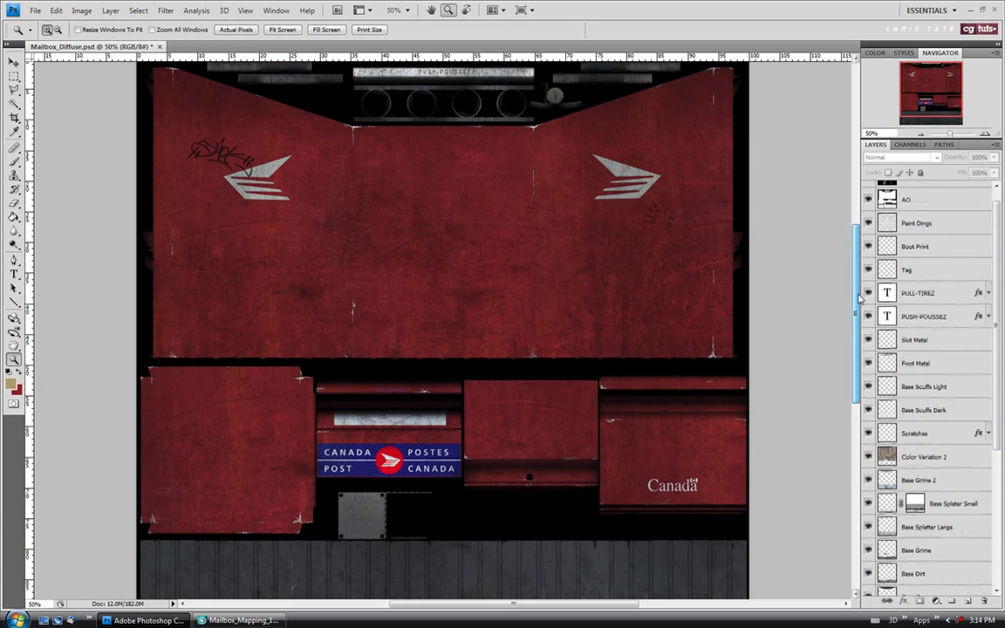
{"action": "left_click_drag", "start_coordinate": [857, 286], "coordinate": [856, 287]}
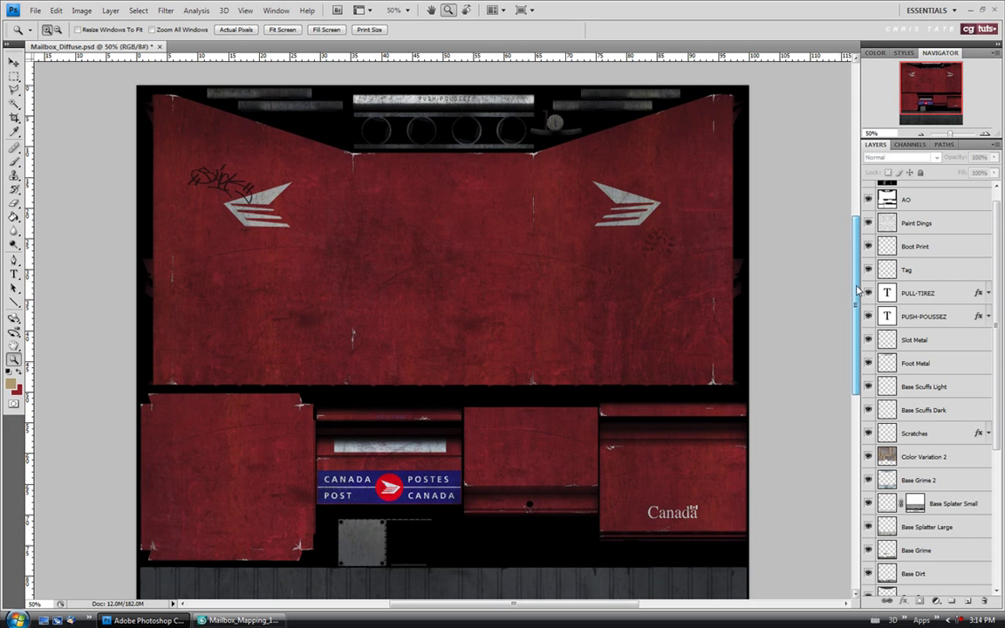
{"action": "key", "text": "ctrl+0"}
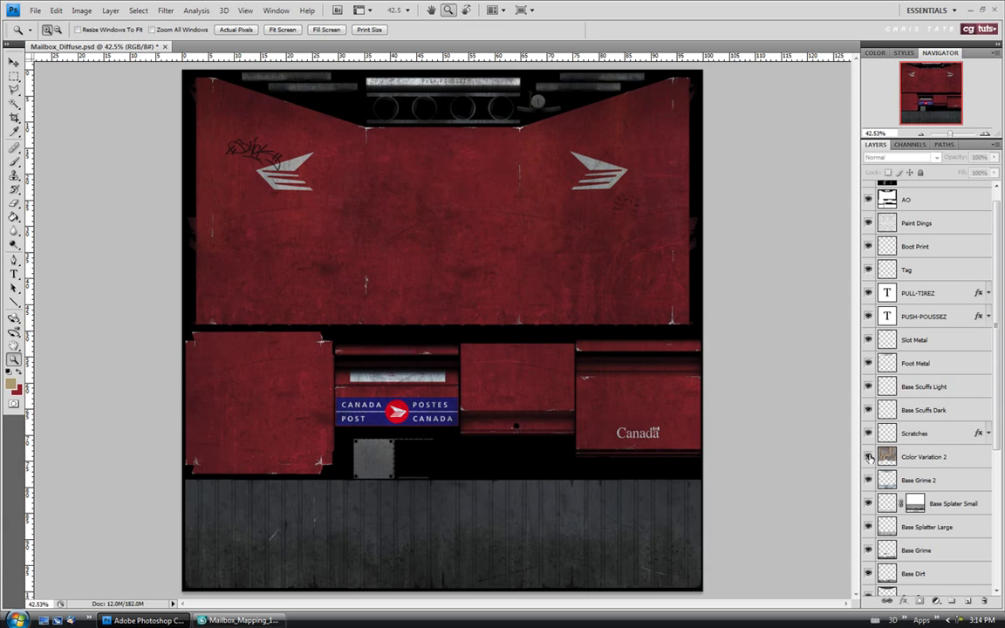
Step: Reduce the opacity of the Color Variation 2 layer to 25%
{"action": "left_click", "coordinate": [891, 457]}
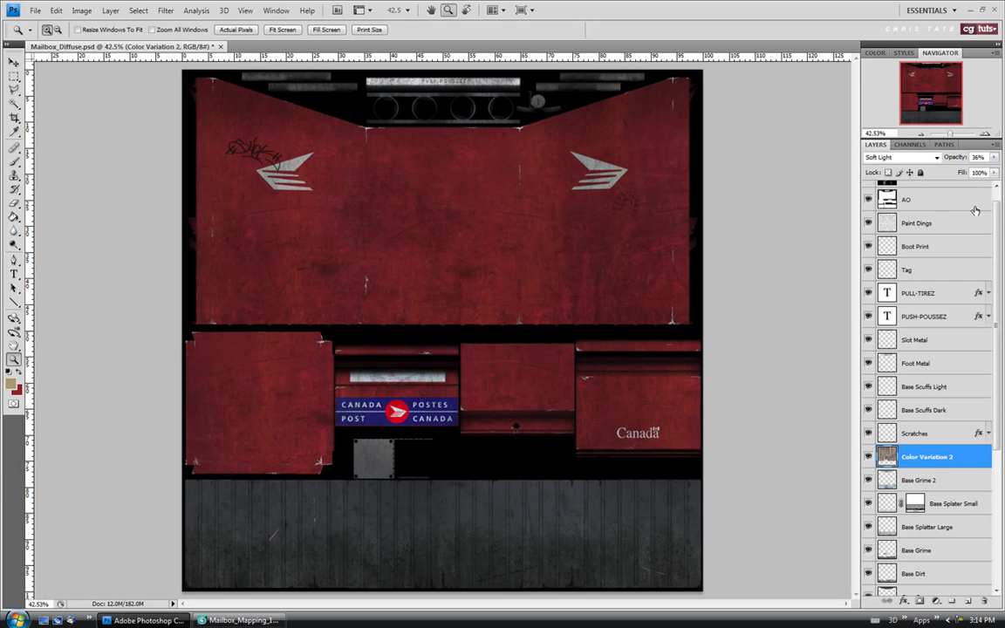
{"action": "left_click", "coordinate": [993, 157]}
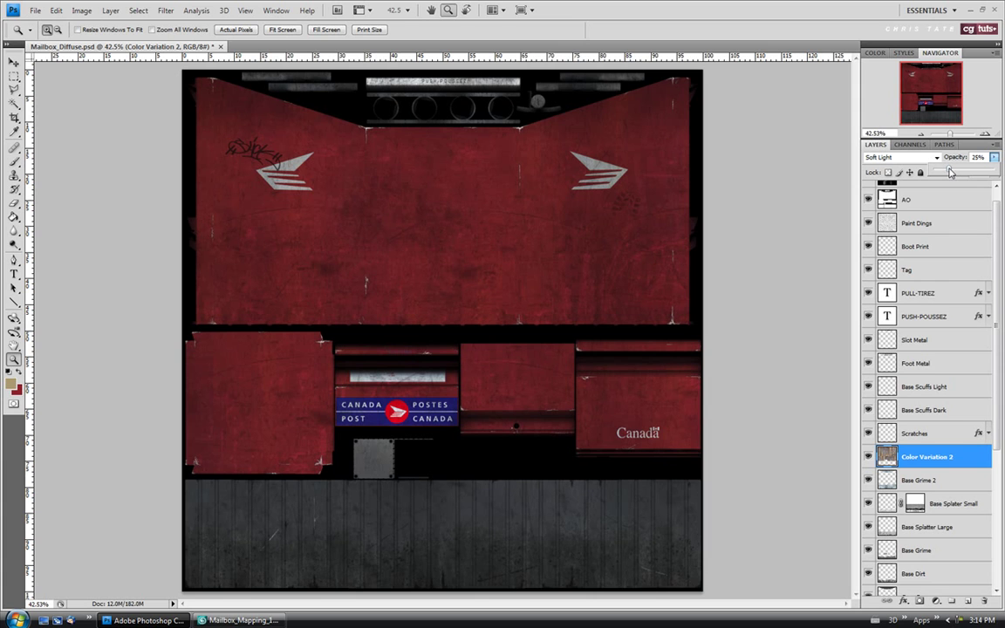
{"action": "left_click", "coordinate": [993, 157]}
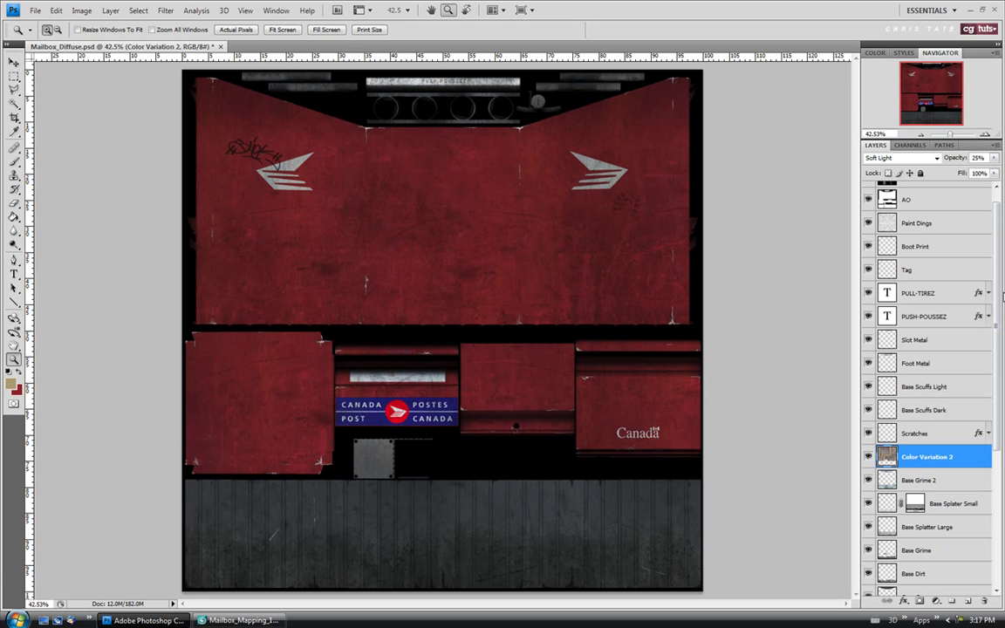
Step: Reduce the opacity of the Paint Color Variation layer to 15%
{"action": "left_click_drag", "start_coordinate": [1001, 295], "coordinate": [995, 451]}
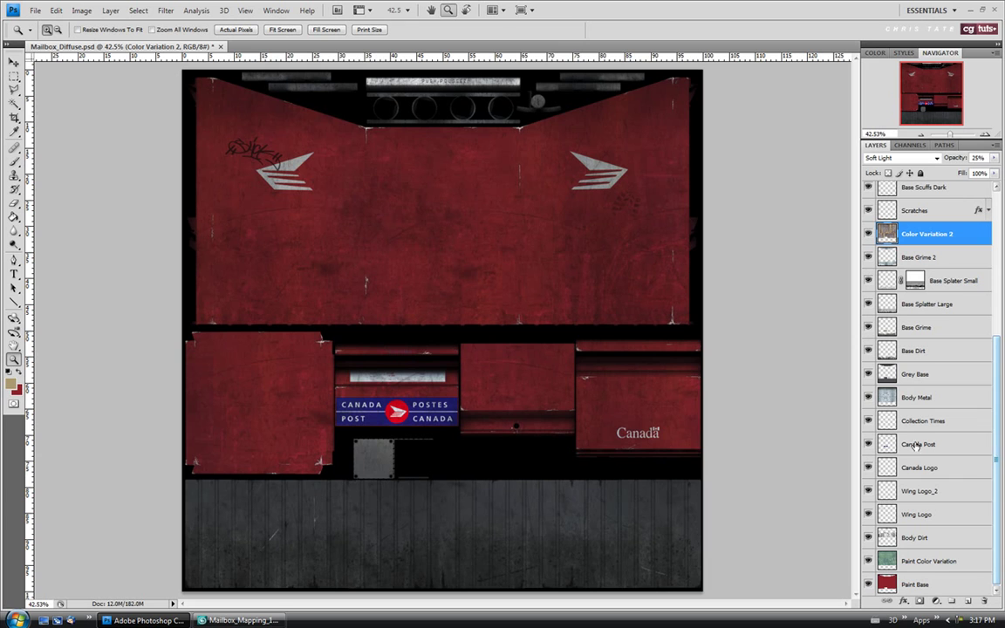
{"action": "left_click", "coordinate": [927, 562]}
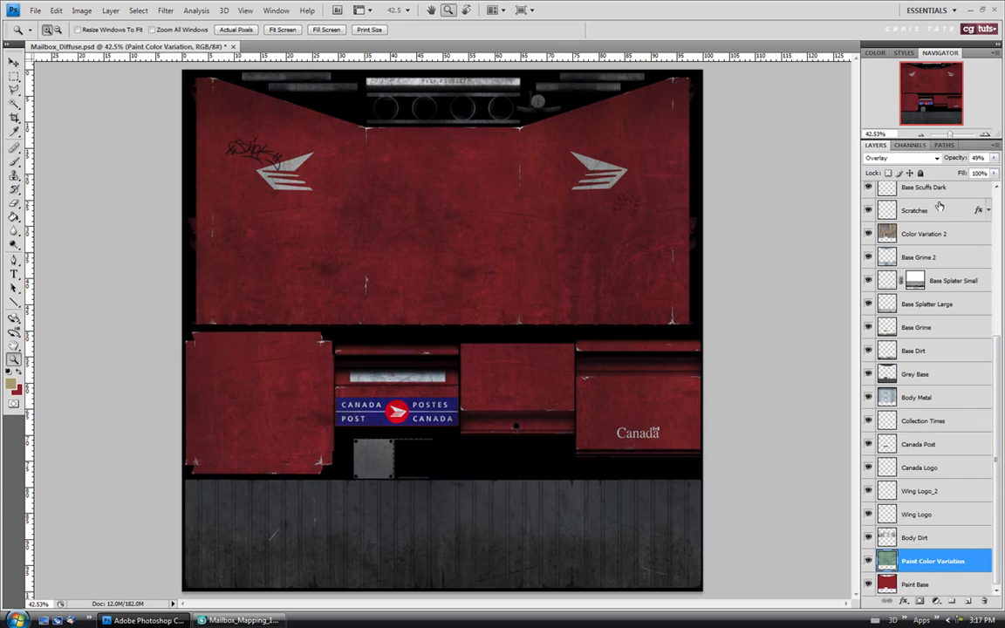
{"action": "left_click", "coordinate": [994, 158]}
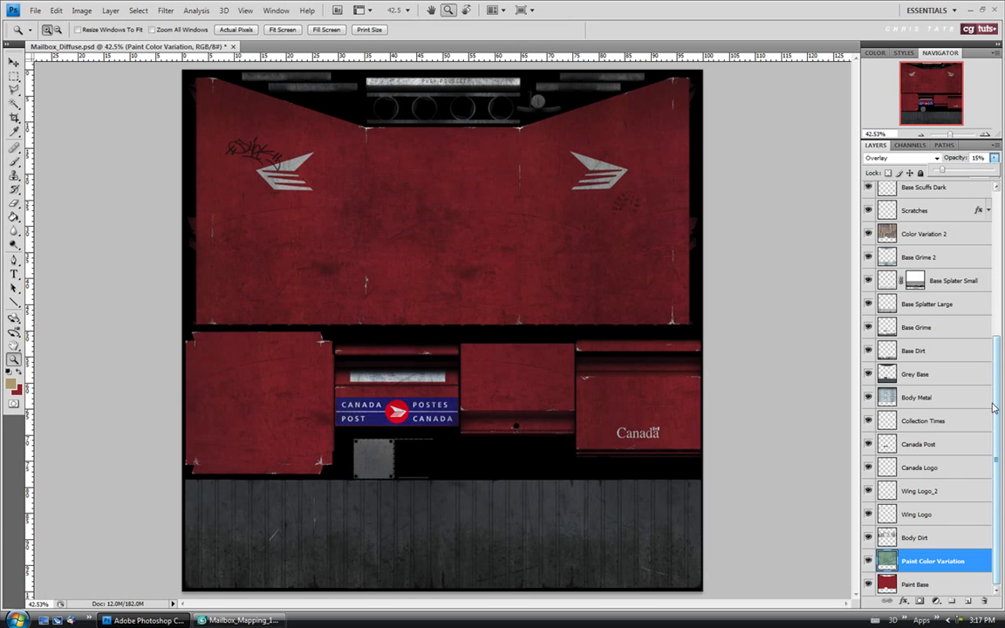
{"action": "left_click", "coordinate": [996, 360]}
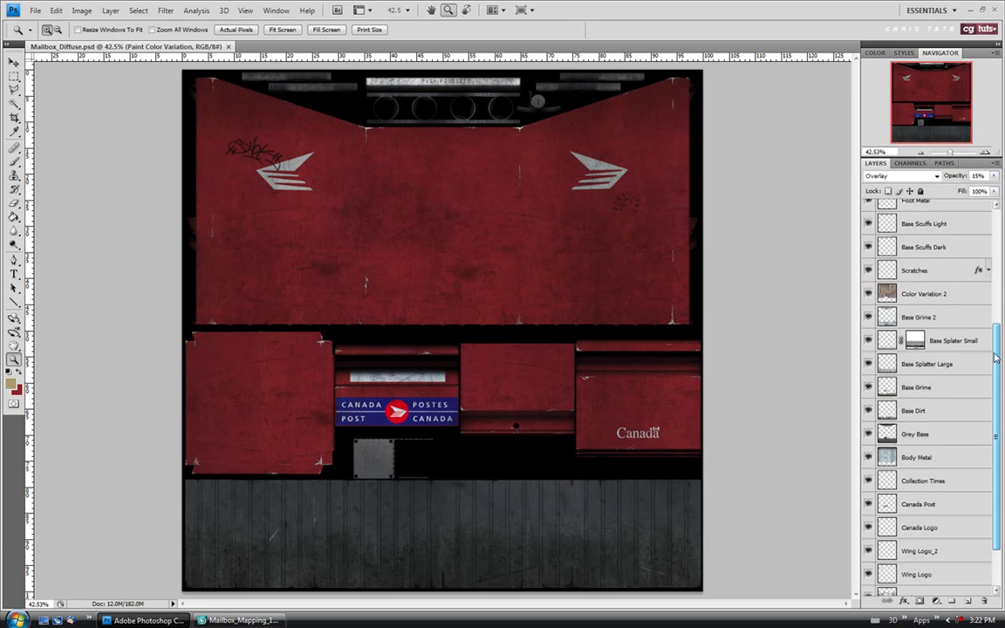
Step: Soften the edges of the blue sign on the Canada Post layer with a size 15 Blur tool at 87% strength
{"action": "left_click_drag", "start_coordinate": [994, 353], "coordinate": [996, 427]}
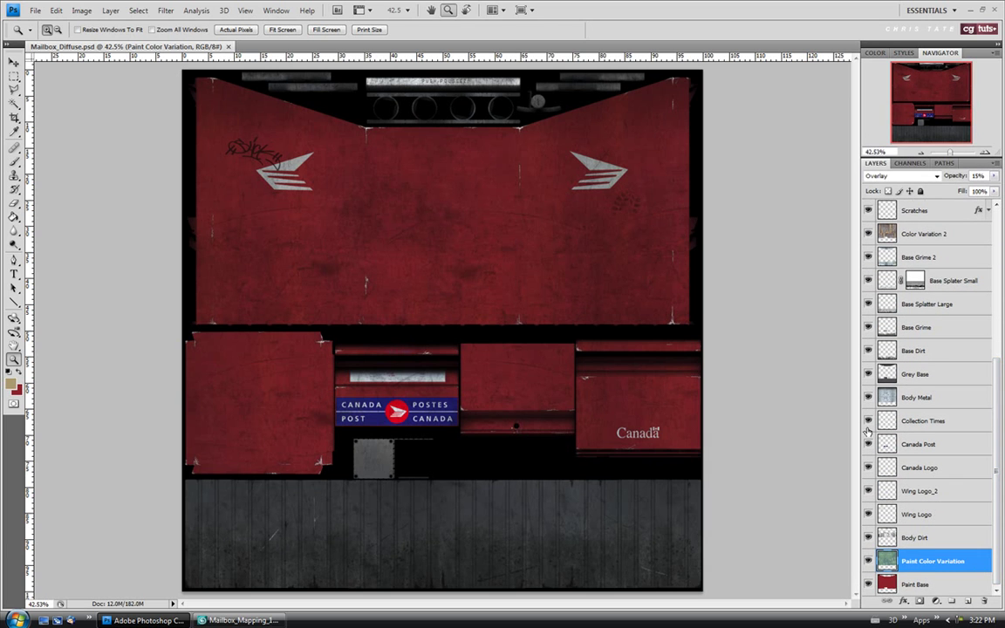
{"action": "left_click", "coordinate": [361, 405]}
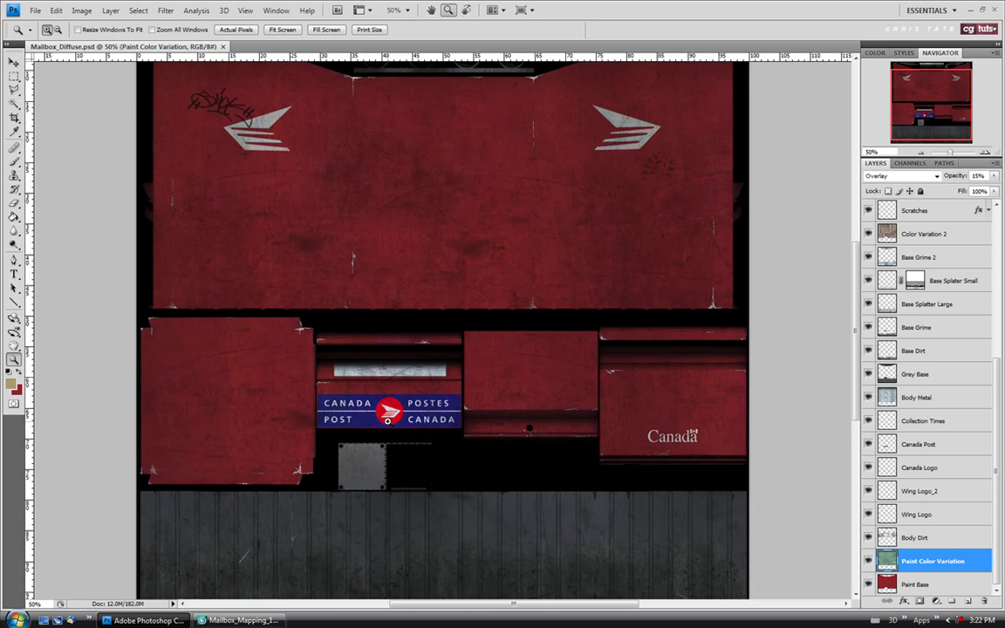
{"action": "left_click", "coordinate": [430, 419]}
{"action": "left_click", "coordinate": [430, 419]}
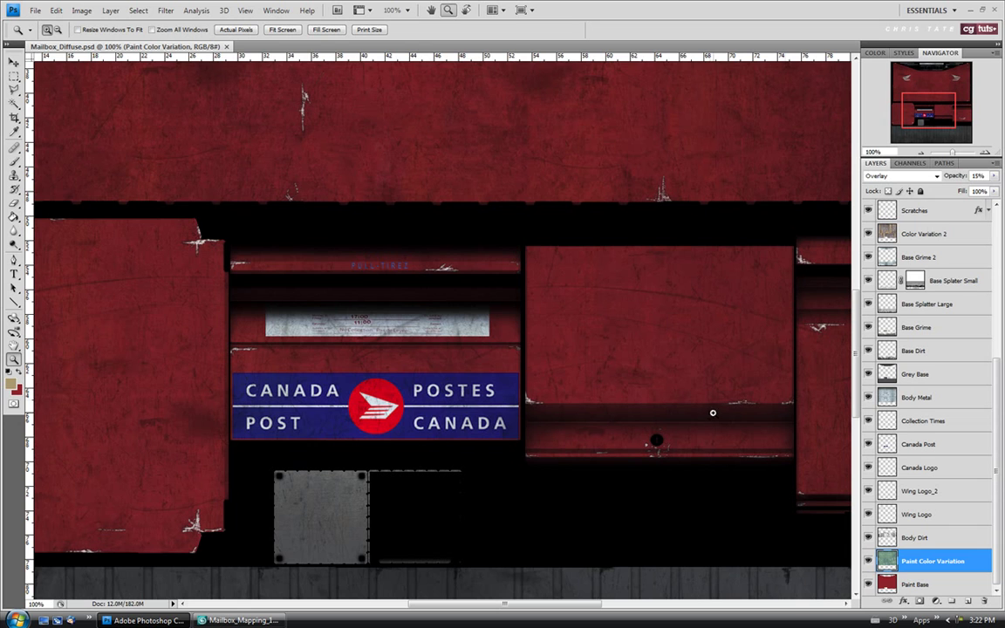
{"action": "left_click", "coordinate": [918, 447]}
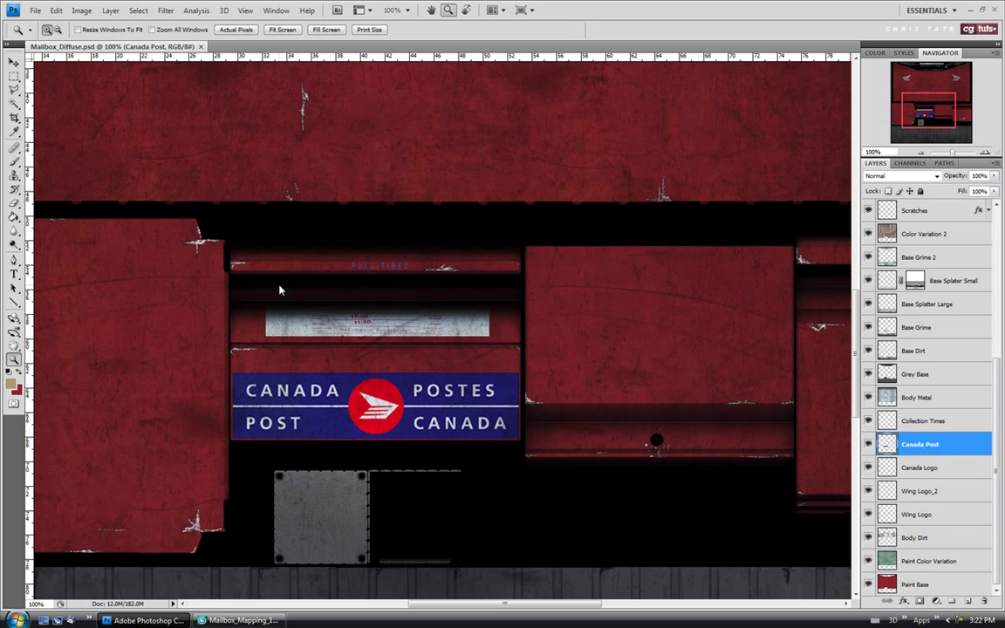
{"action": "left_click", "coordinate": [13, 232]}
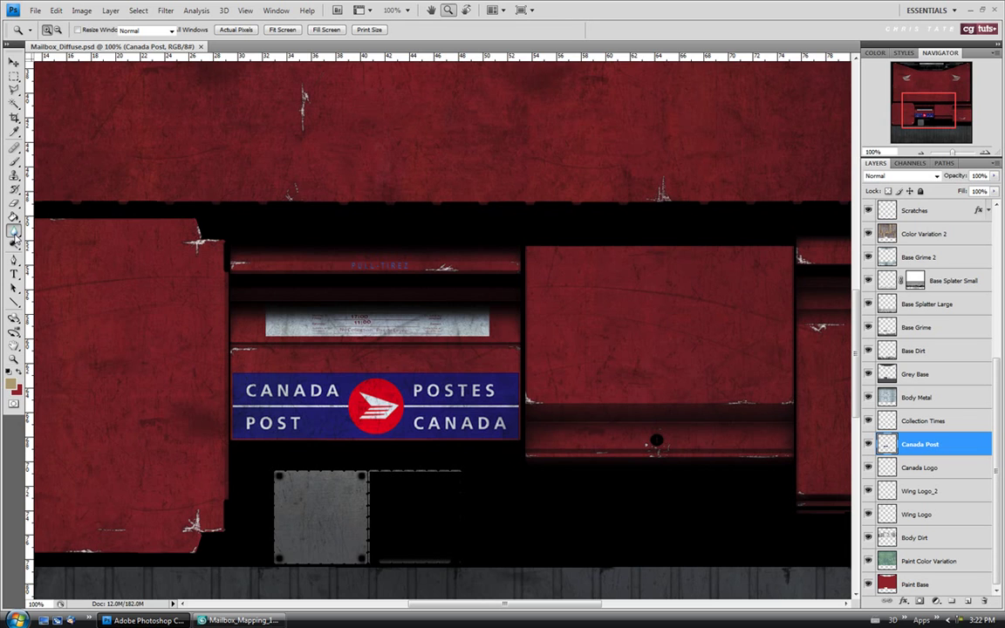
{"action": "right_click", "coordinate": [15, 236]}
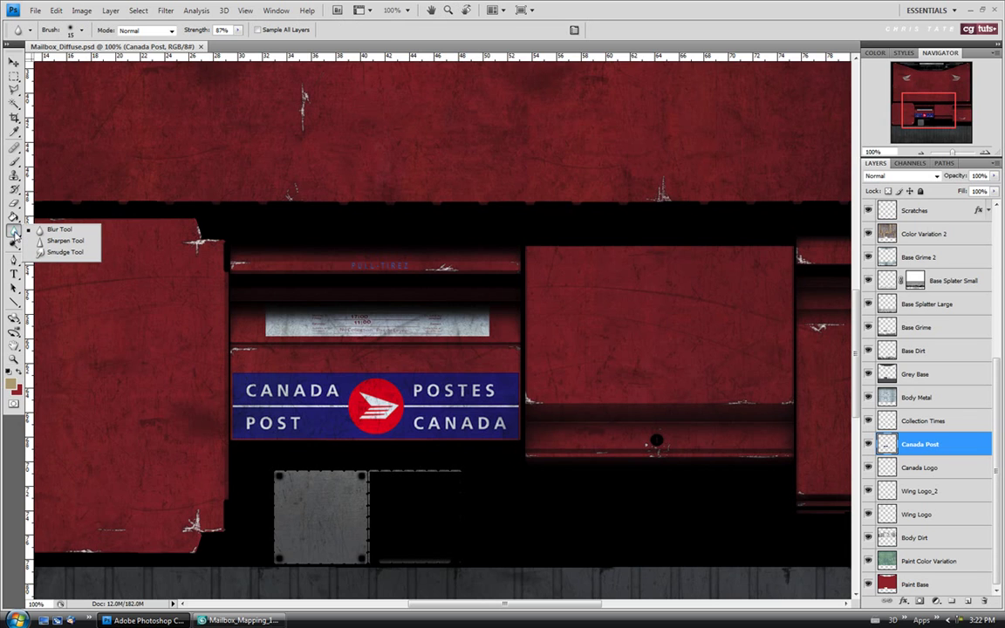
{"action": "left_click", "coordinate": [59, 230]}
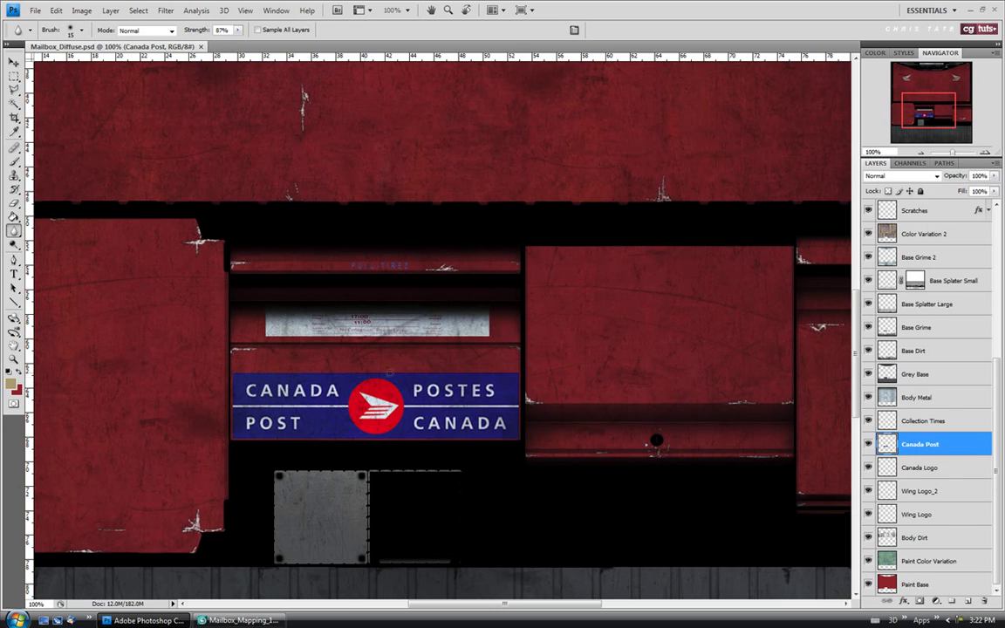
{"action": "mouse_move", "coordinate": [539, 373]}
{"action": "left_mouse_down"}
{"action": "mouse_move", "coordinate": [281, 392]}
{"action": "mouse_move", "coordinate": [232, 406]}
{"action": "left_mouse_up"}
{"action": "key", "text": "z"}
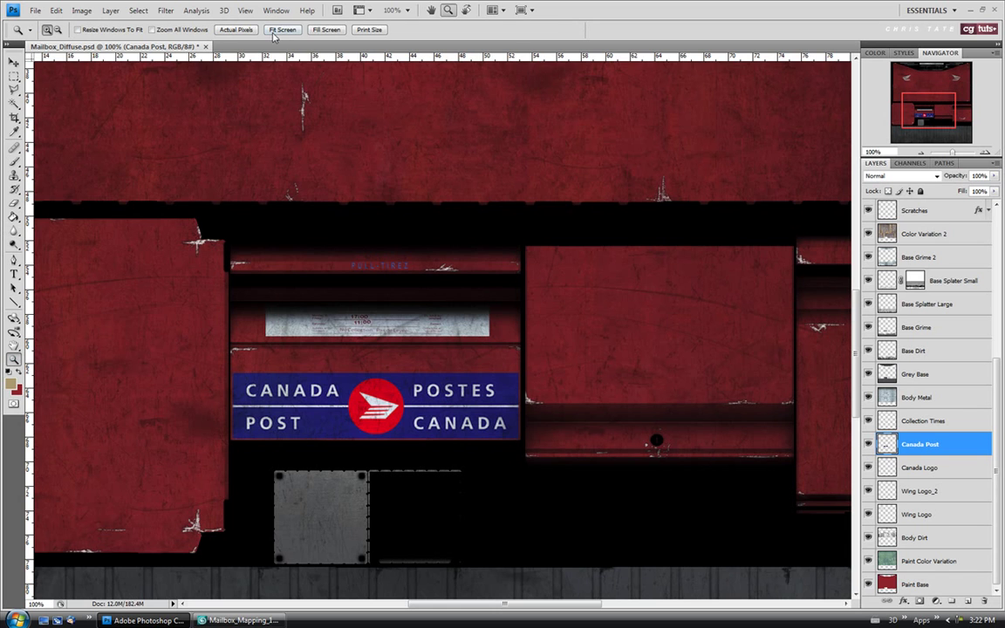
{"action": "left_click", "coordinate": [281, 29]}
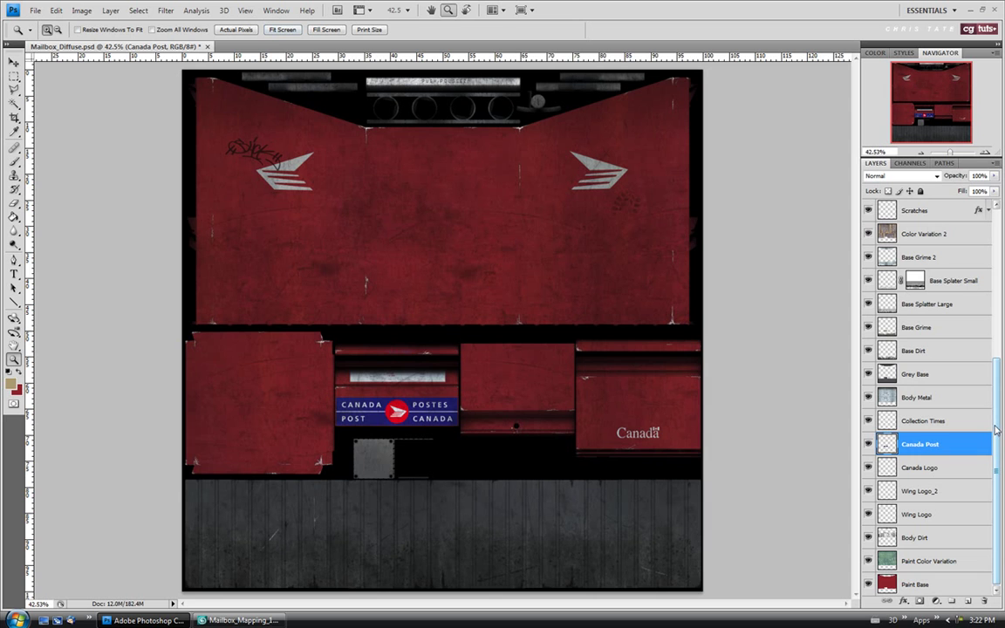
Step: Save the texture file, switch to 3ds Max and examine the weathered logos and toned-down paint on the mailbox model
{"action": "left_click_drag", "start_coordinate": [997, 431], "coordinate": [998, 241]}
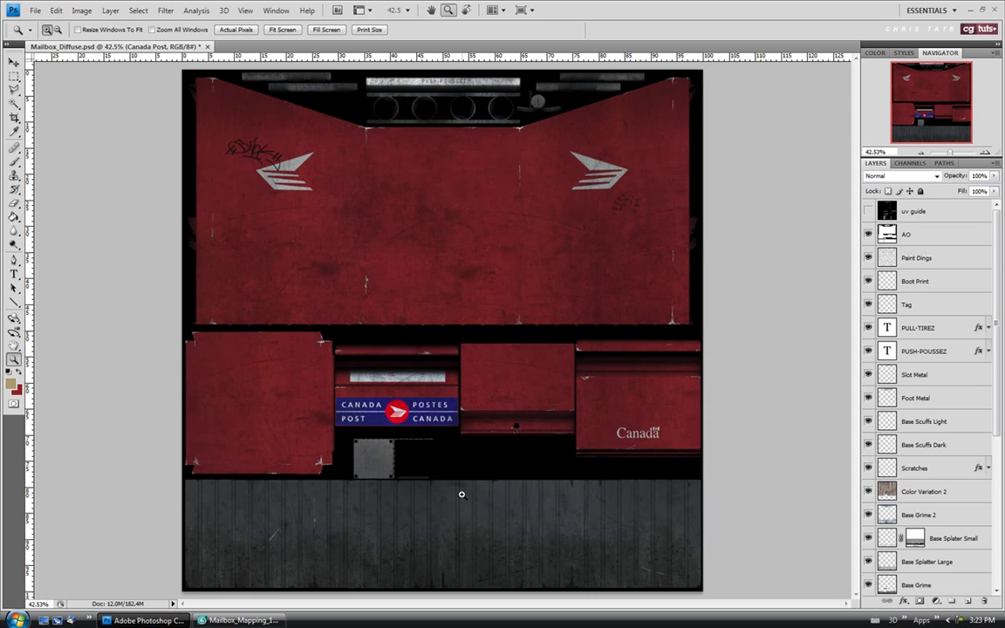
{"action": "left_click", "coordinate": [35, 10]}
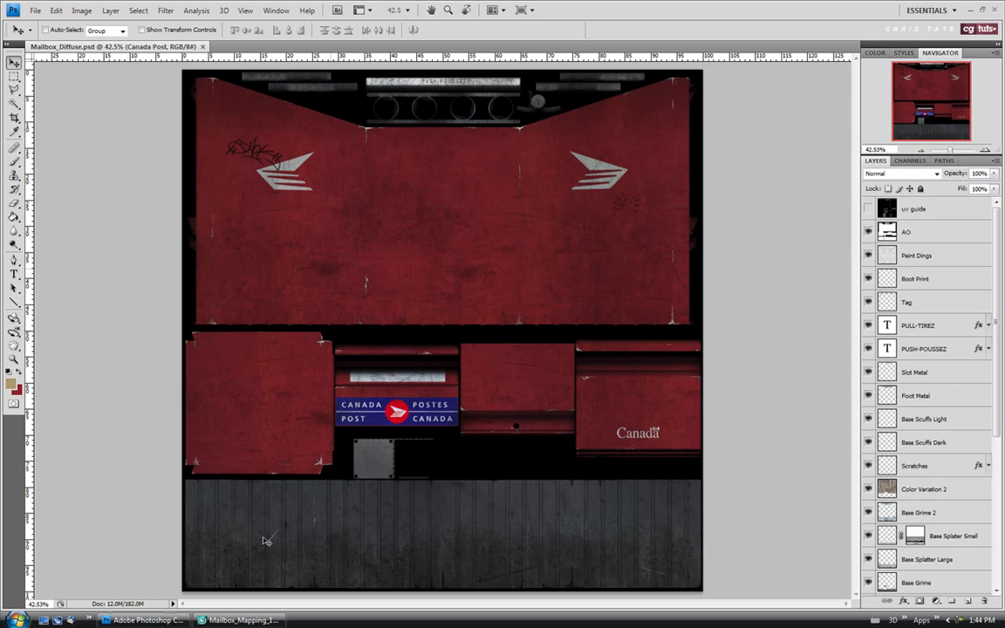
{"action": "left_click", "coordinate": [242, 620]}
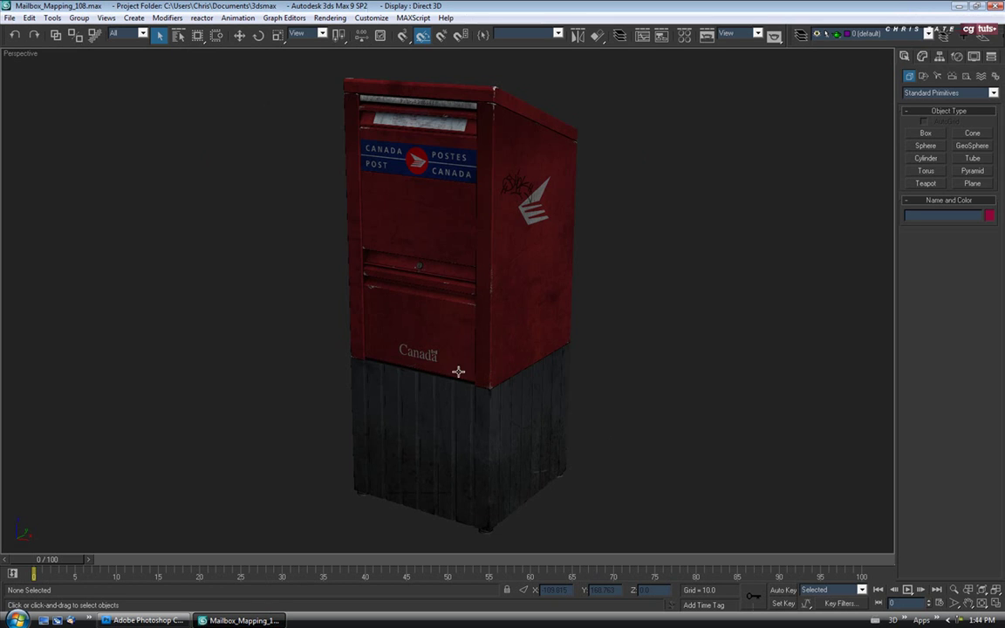
{"action": "mouse_move", "coordinate": [480, 368]}
{"action": "left_mouse_down"}
{"action": "mouse_move", "coordinate": [542, 375]}
{"action": "mouse_move", "coordinate": [400, 406]}
{"action": "mouse_move", "coordinate": [332, 399]}
{"action": "mouse_move", "coordinate": [330, 366]}
{"action": "mouse_move", "coordinate": [265, 307]}
{"action": "mouse_move", "coordinate": [511, 314]}
{"action": "mouse_move", "coordinate": [538, 358]}
{"action": "mouse_move", "coordinate": [516, 380]}
{"action": "mouse_move", "coordinate": [498, 361]}
{"action": "mouse_move", "coordinate": [487, 369]}
{"action": "left_mouse_up"}
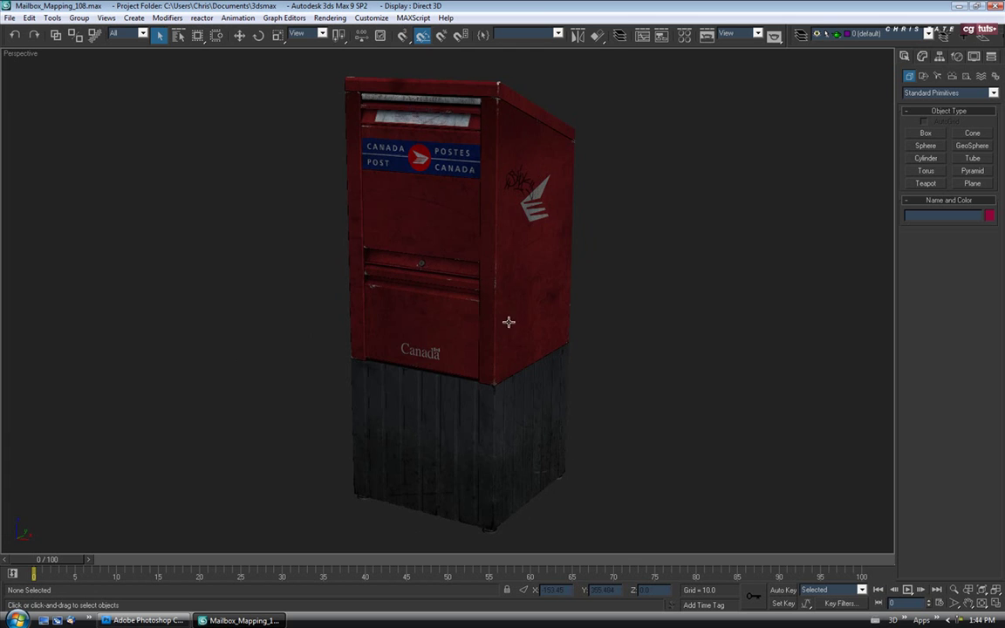
{"action": "left_click_drag", "start_coordinate": [509, 321], "coordinate": [497, 334]}
{"action": "left_click_drag", "start_coordinate": [527, 451], "coordinate": [482, 388]}
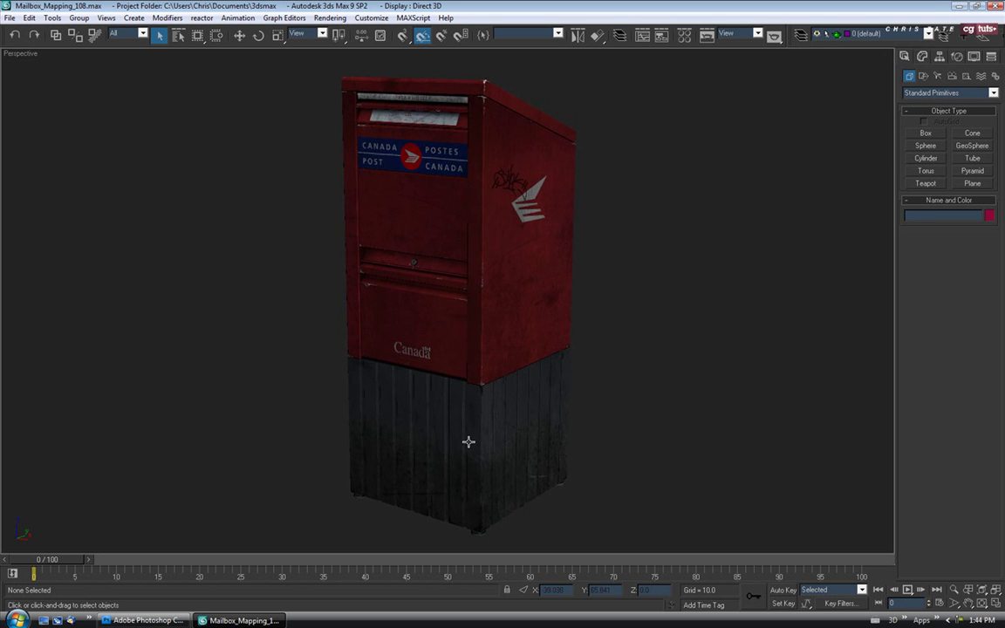
Step: Switch back to Photoshop and desaturate the Paint Base layer
{"action": "left_click", "coordinate": [144, 620]}
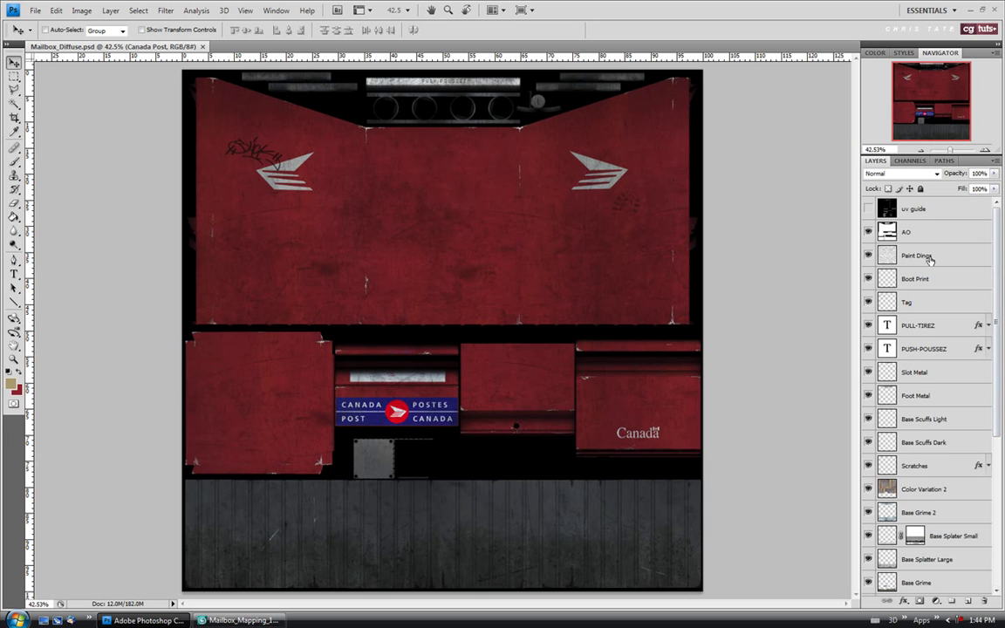
{"action": "left_click_drag", "start_coordinate": [1001, 283], "coordinate": [1001, 460]}
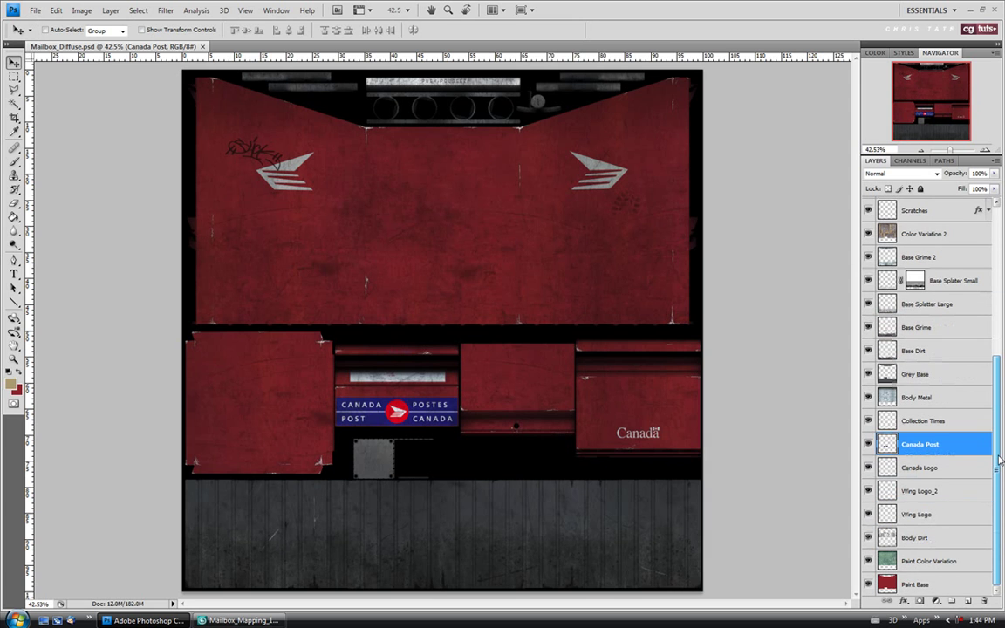
{"action": "left_click", "coordinate": [916, 586]}
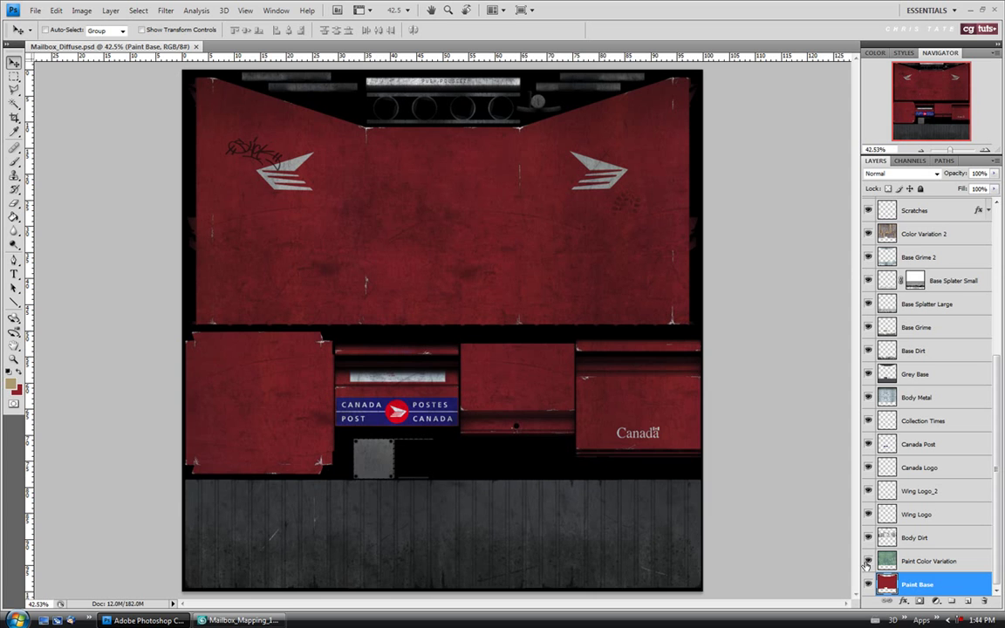
{"action": "left_click", "coordinate": [81, 10]}
{"action": "mouse_move", "coordinate": [119, 43]}
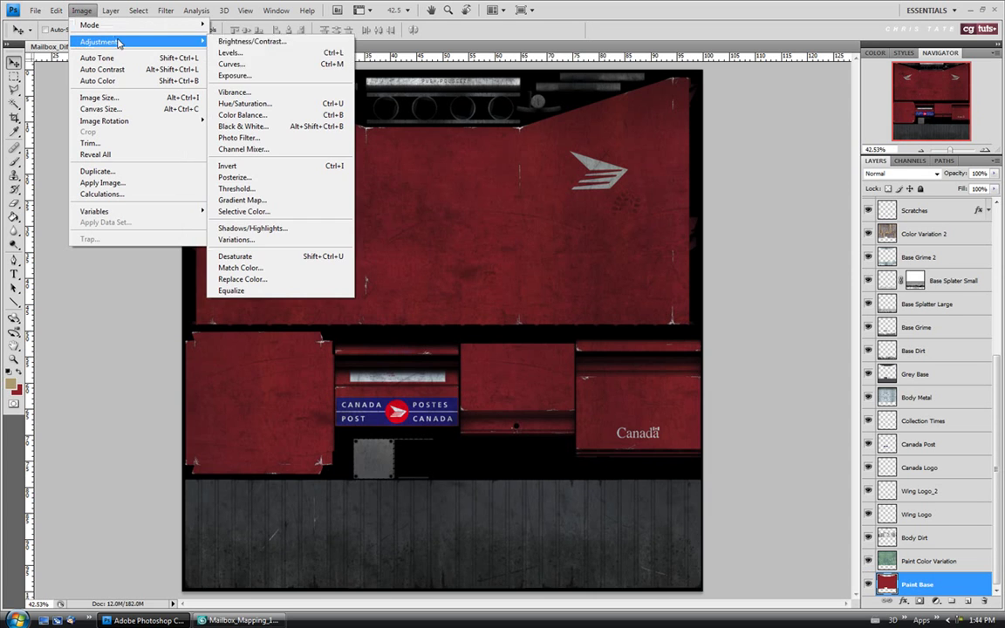
{"action": "left_click", "coordinate": [240, 257]}
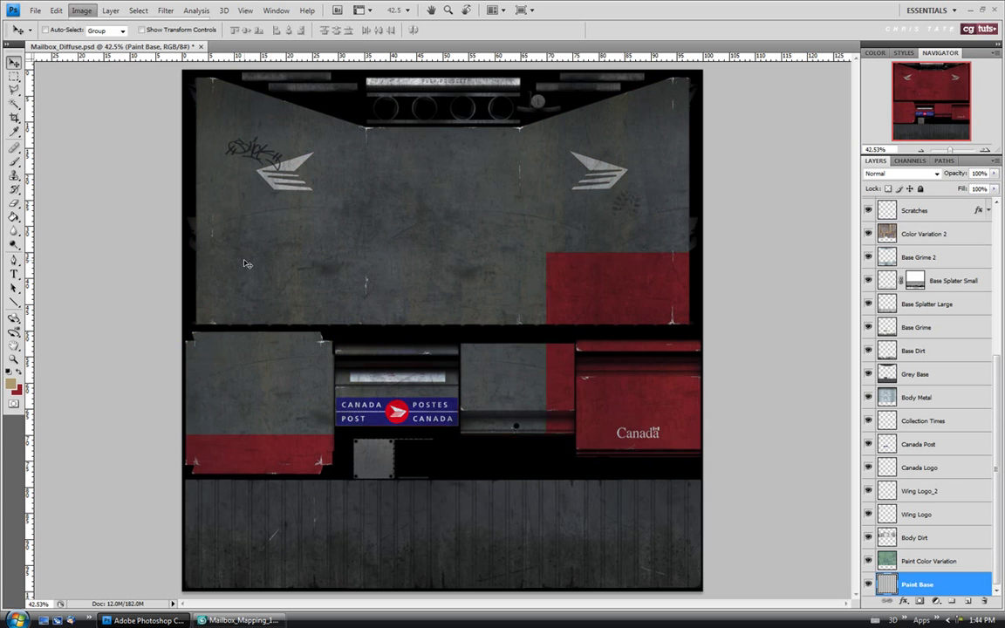
Step: Desaturate the Paint Color Variation layer
{"action": "left_click", "coordinate": [932, 562]}
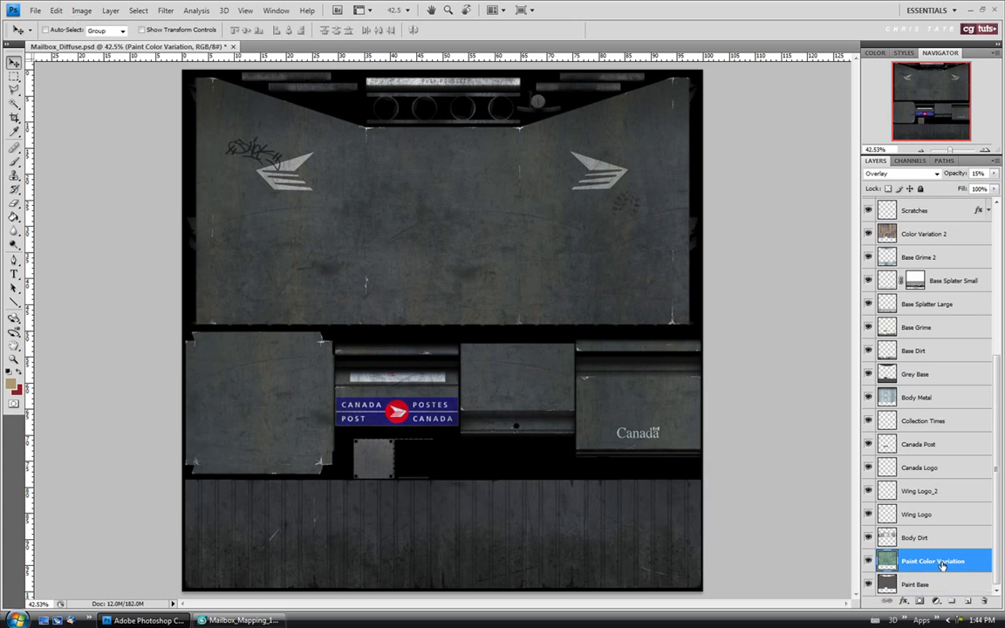
{"action": "left_click", "coordinate": [81, 10]}
{"action": "mouse_move", "coordinate": [101, 41]}
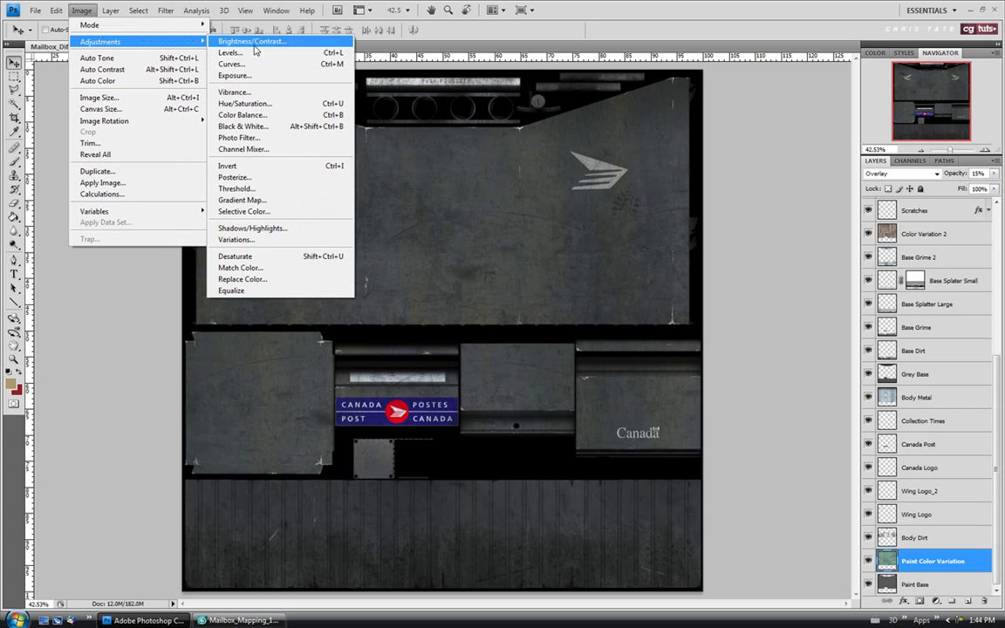
{"action": "left_click", "coordinate": [244, 256]}
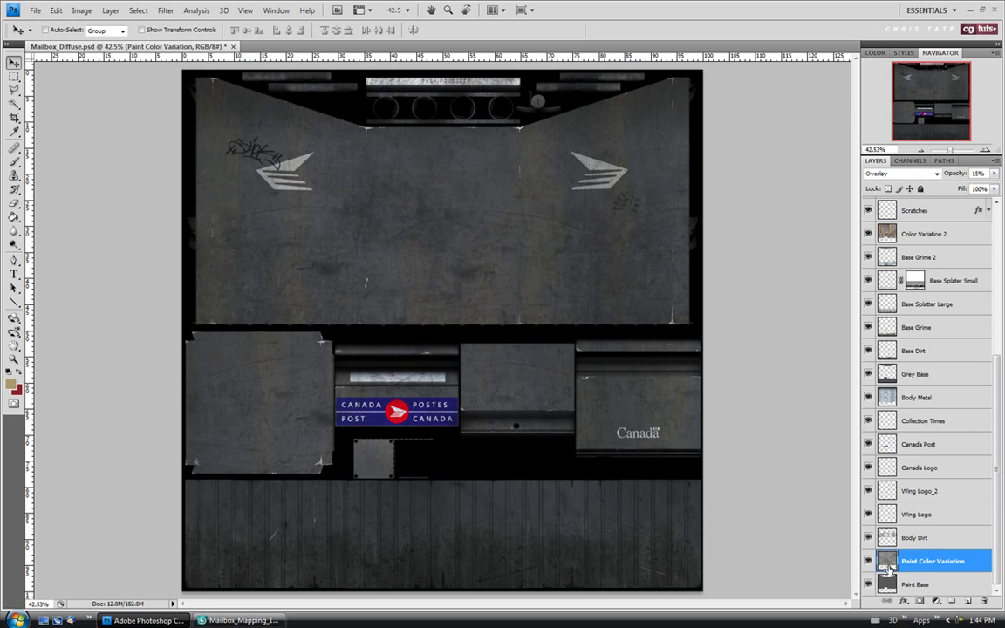
Step: Lighten the Paint Color Variation layer with a Hue/Saturation adjustment, setting Lightness to +50
{"action": "left_click", "coordinate": [81, 10]}
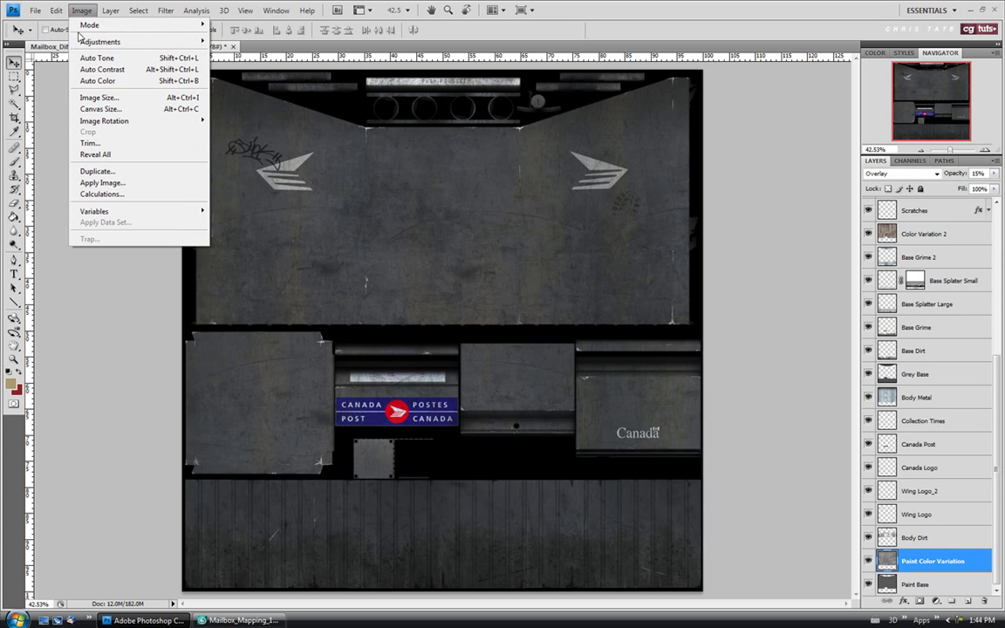
{"action": "mouse_move", "coordinate": [79, 44]}
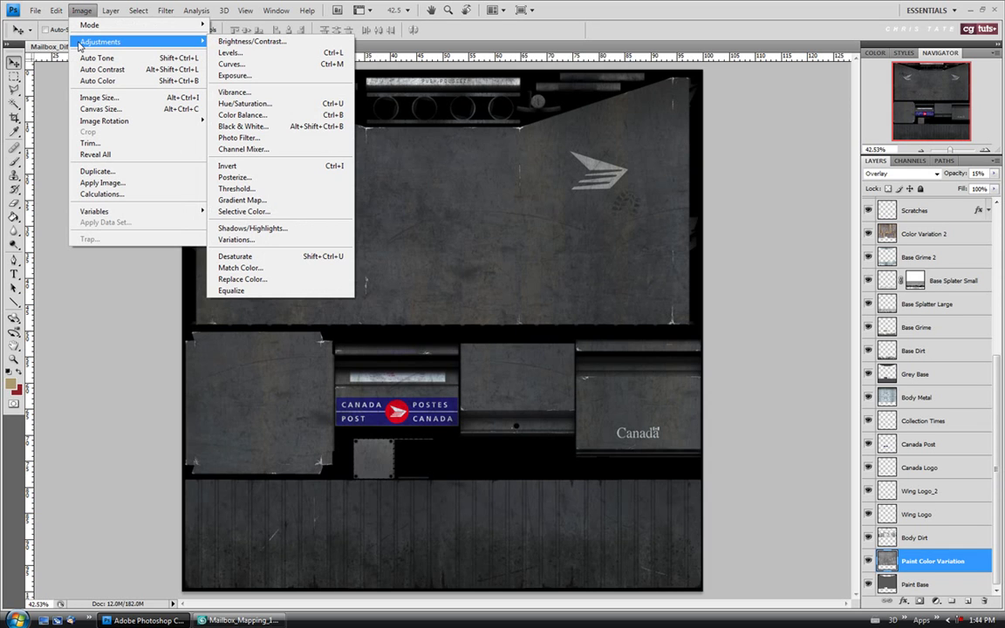
{"action": "left_click", "coordinate": [245, 103]}
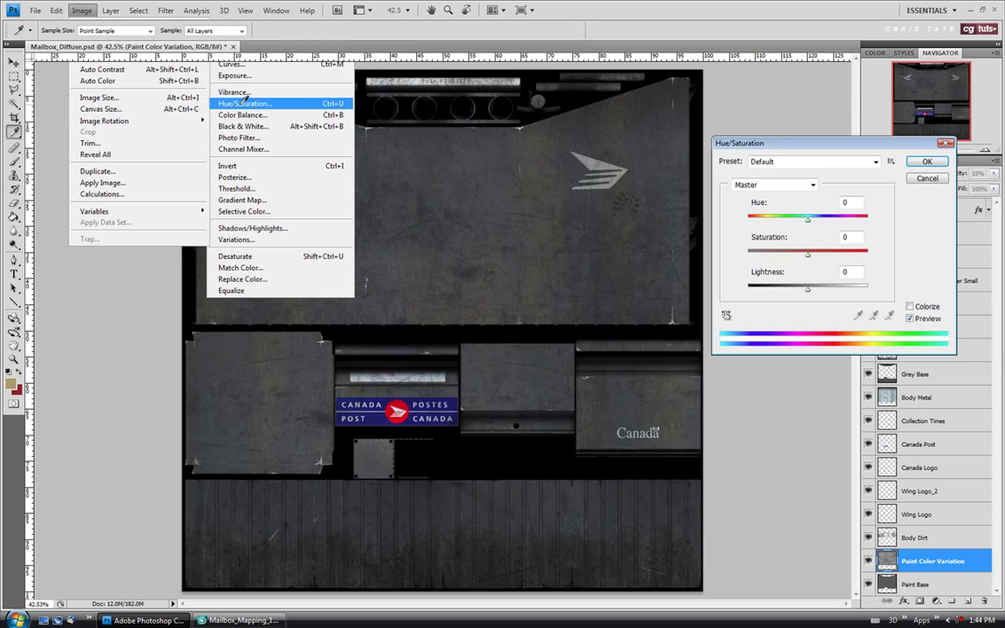
{"action": "left_click_drag", "start_coordinate": [783, 150], "coordinate": [759, 107]}
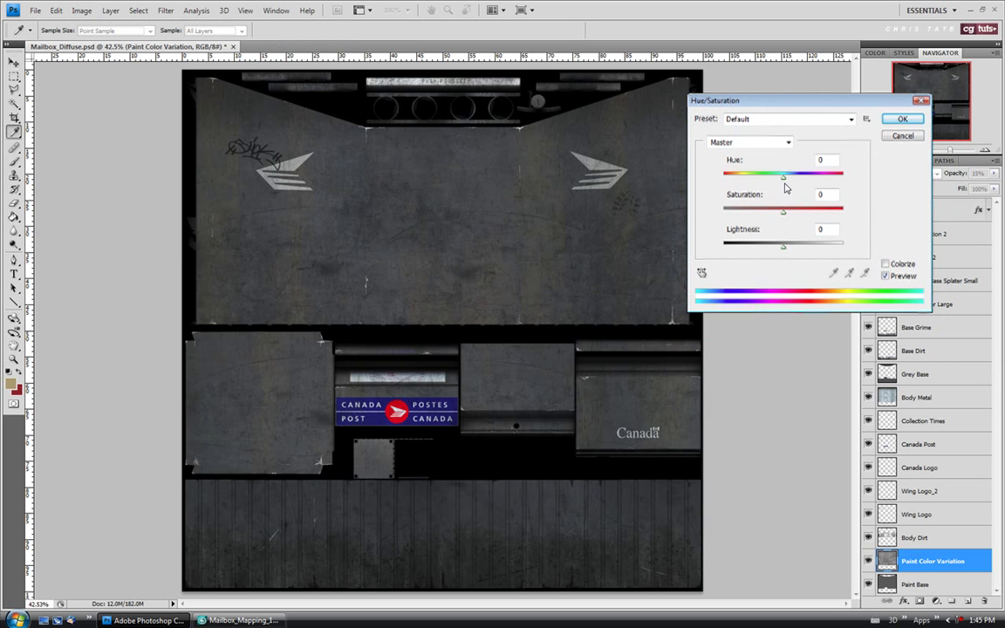
{"action": "left_click_drag", "start_coordinate": [785, 248], "coordinate": [803, 251]}
{"action": "left_click_drag", "start_coordinate": [807, 250], "coordinate": [818, 251]}
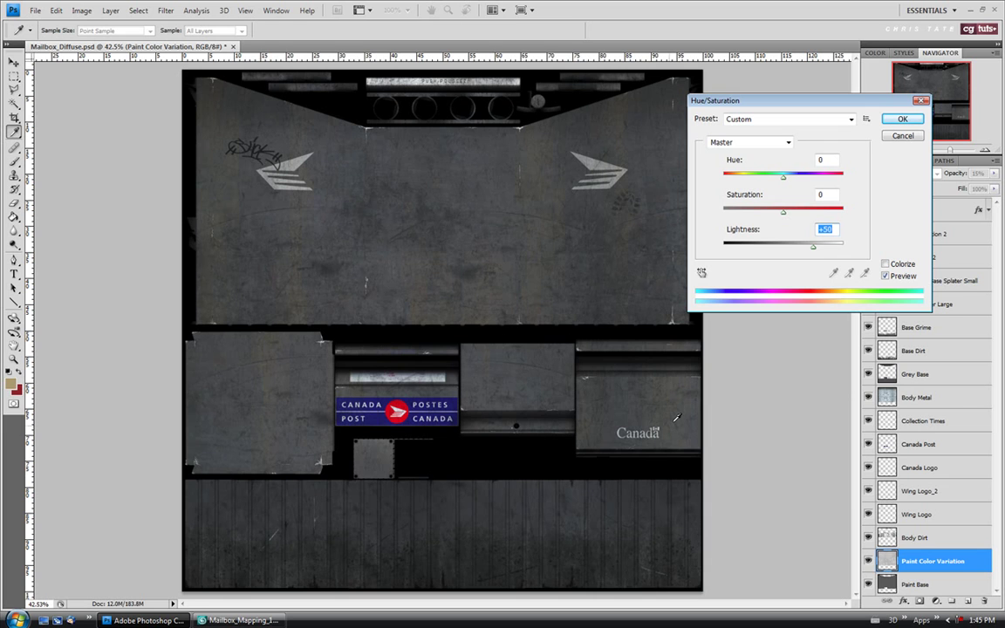
{"action": "left_click", "coordinate": [902, 121]}
{"action": "key", "text": "v"}
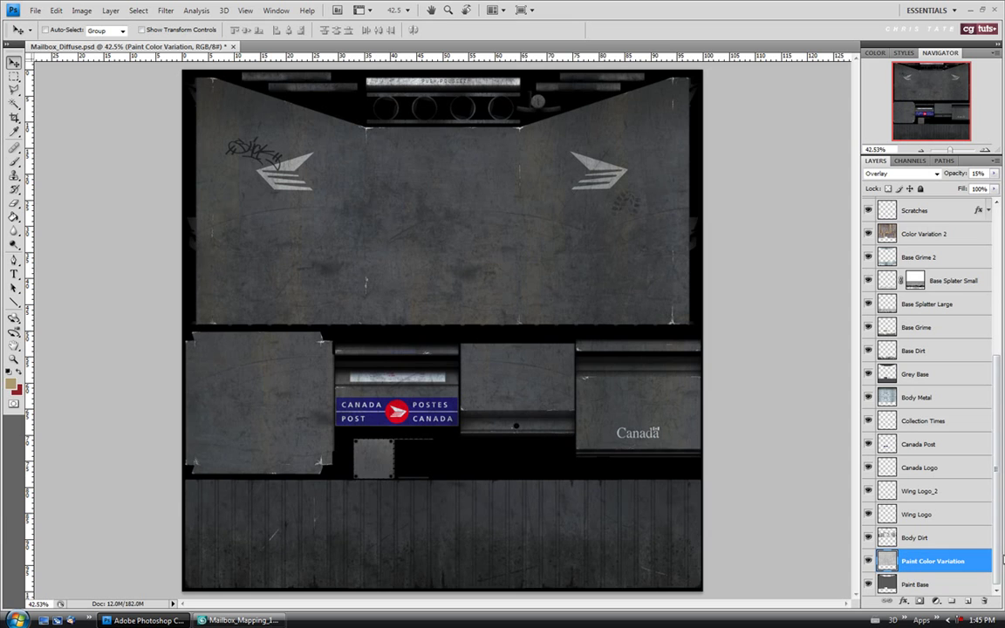
Step: Hide the Body Dirt layer after comparing the texture with and without it
{"action": "left_click", "coordinate": [902, 539]}
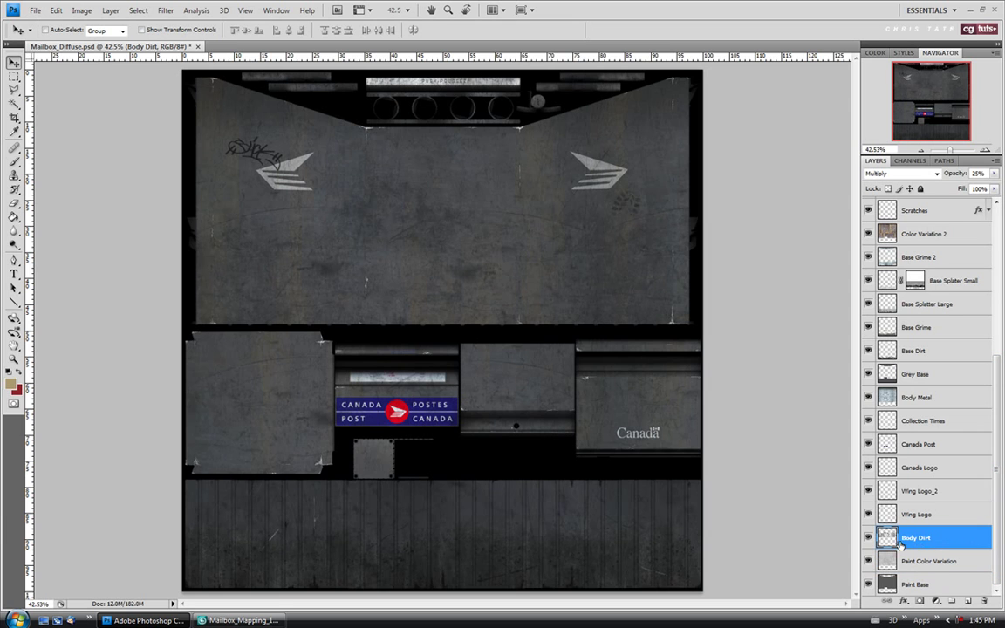
{"action": "left_click", "coordinate": [868, 540]}
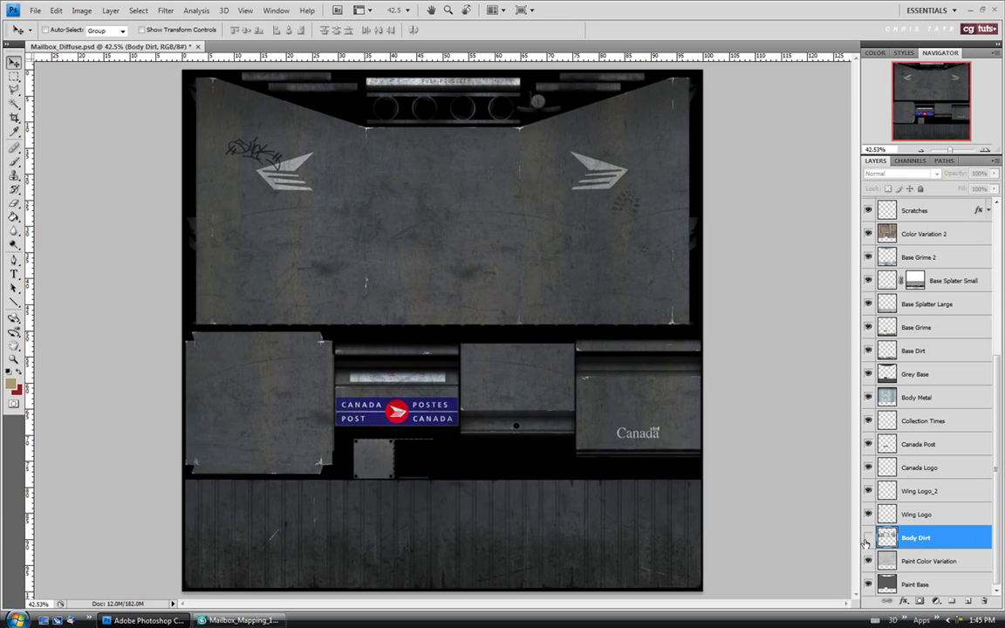
{"action": "left_click", "coordinate": [869, 540]}
{"action": "left_click", "coordinate": [868, 540]}
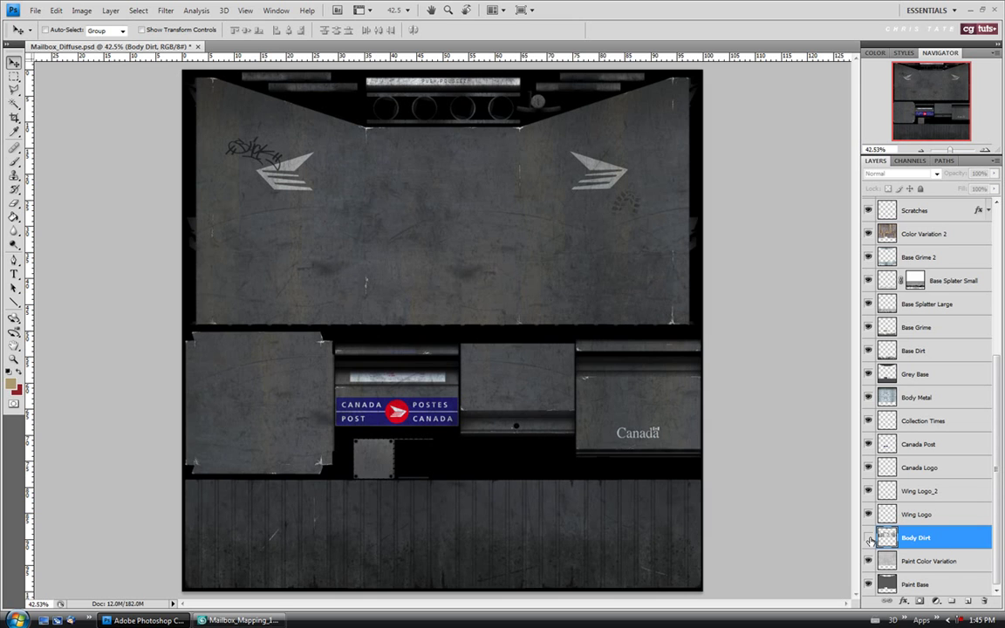
Step: Desaturate the Wing Logo layer and darken it with a Brightness/Contrast adjustment, setting Brightness to -85
{"action": "left_click", "coordinate": [920, 515]}
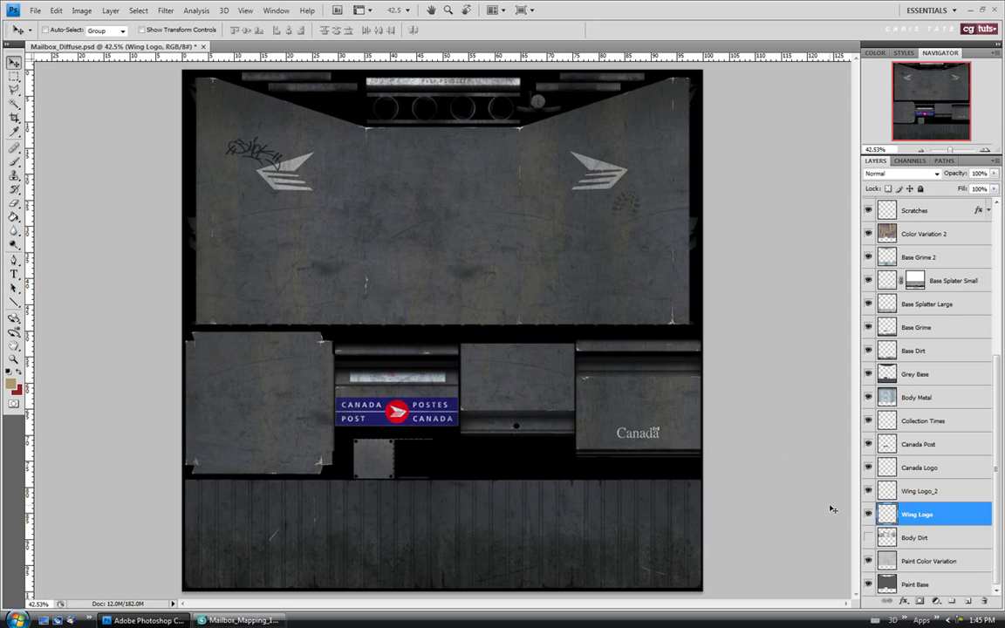
{"action": "left_click", "coordinate": [868, 514]}
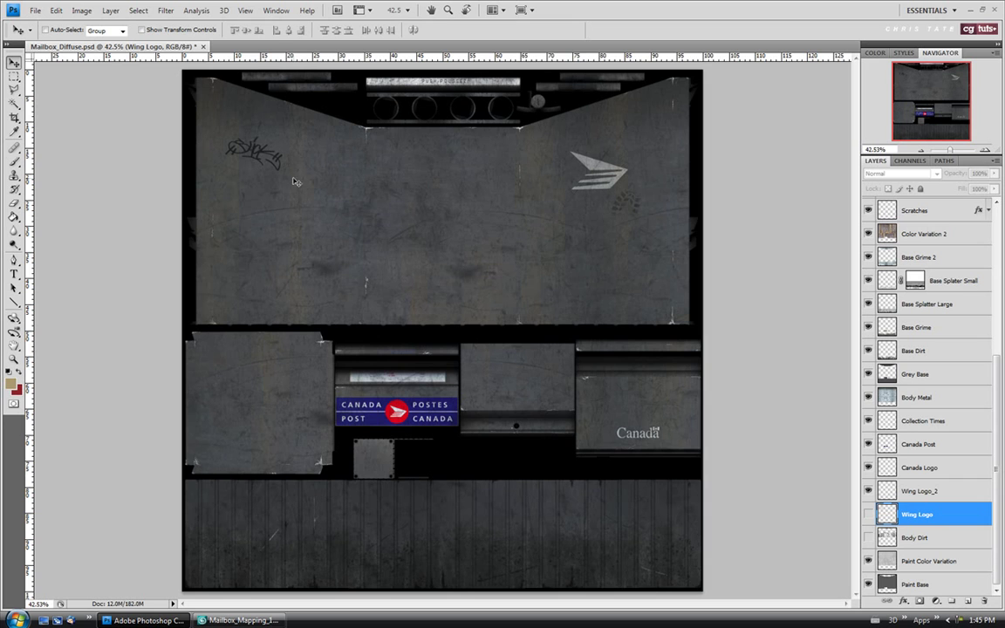
{"action": "left_click", "coordinate": [868, 514]}
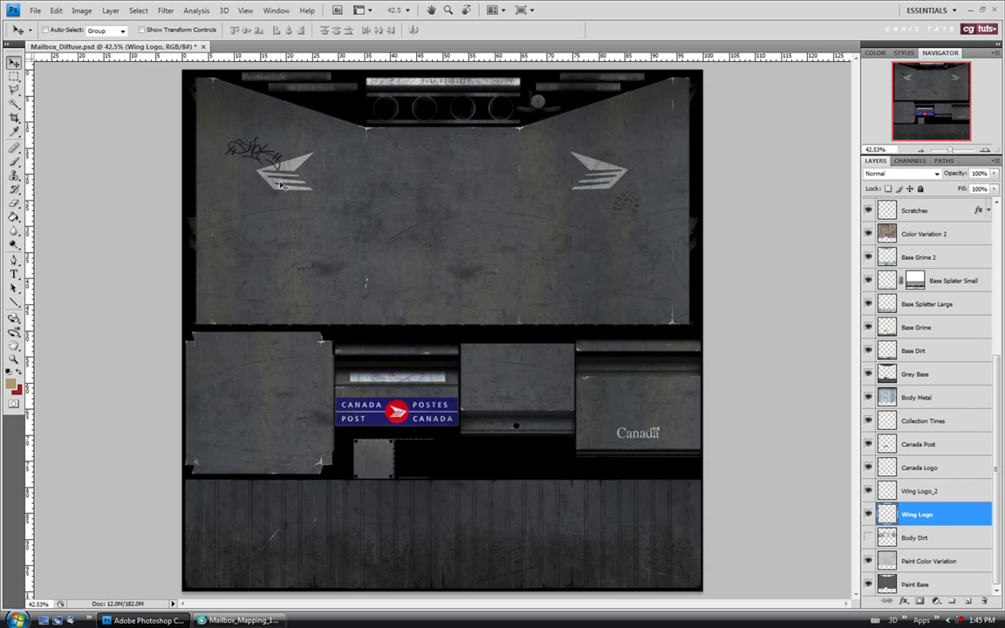
{"action": "left_click", "coordinate": [82, 10]}
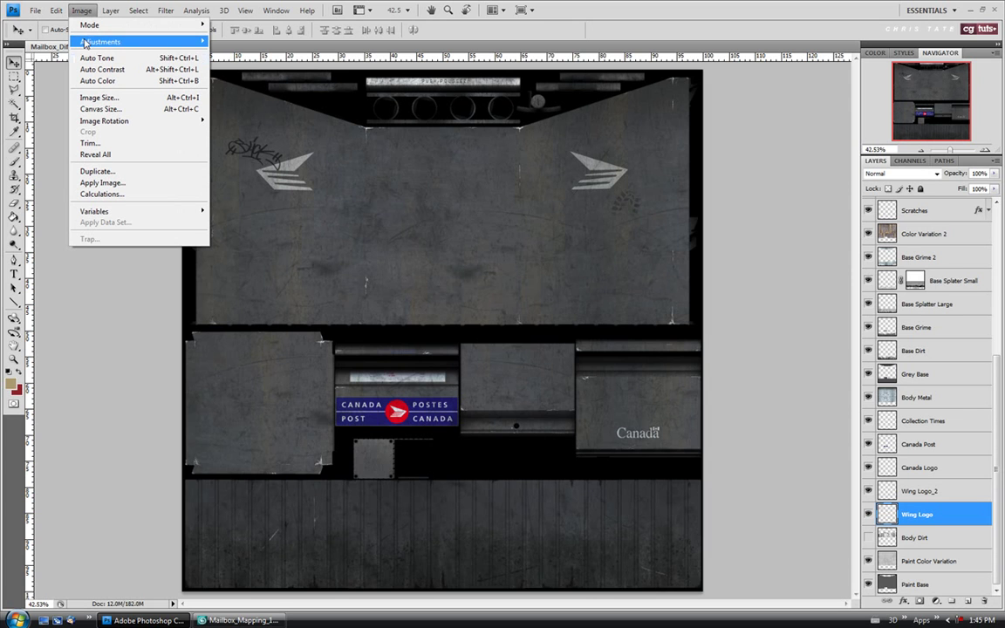
{"action": "mouse_move", "coordinate": [140, 42]}
{"action": "left_click", "coordinate": [265, 257]}
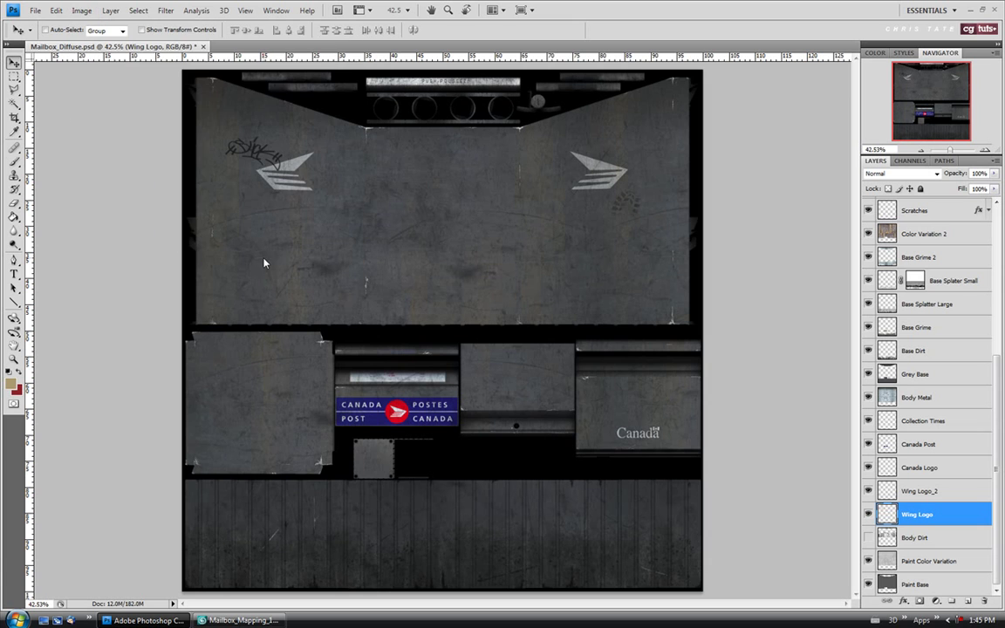
{"action": "left_click", "coordinate": [81, 10]}
{"action": "mouse_move", "coordinate": [96, 40]}
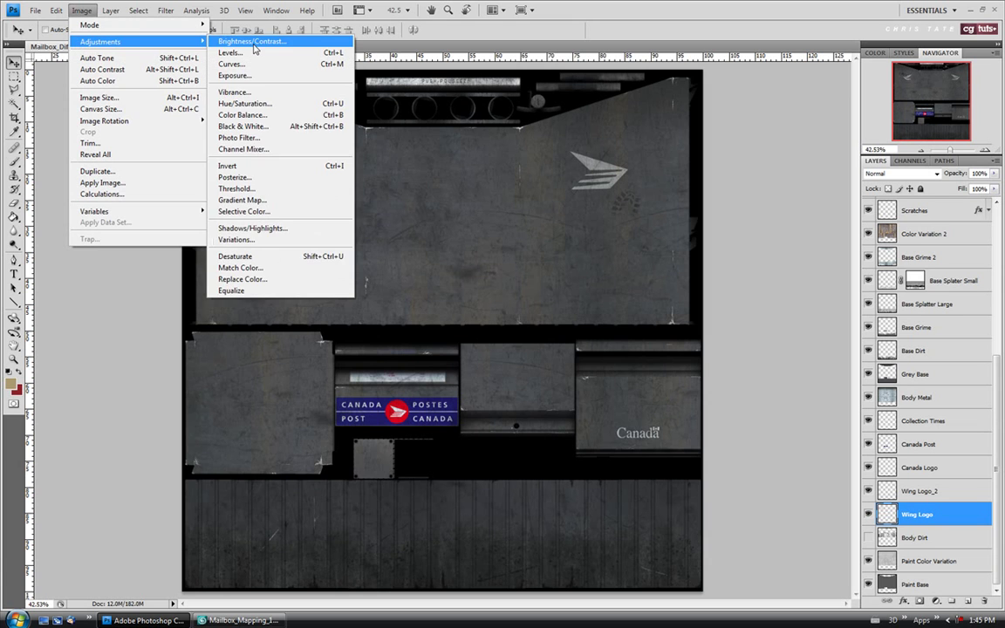
{"action": "left_click", "coordinate": [261, 39]}
{"action": "left_click_drag", "start_coordinate": [566, 87], "coordinate": [540, 87]}
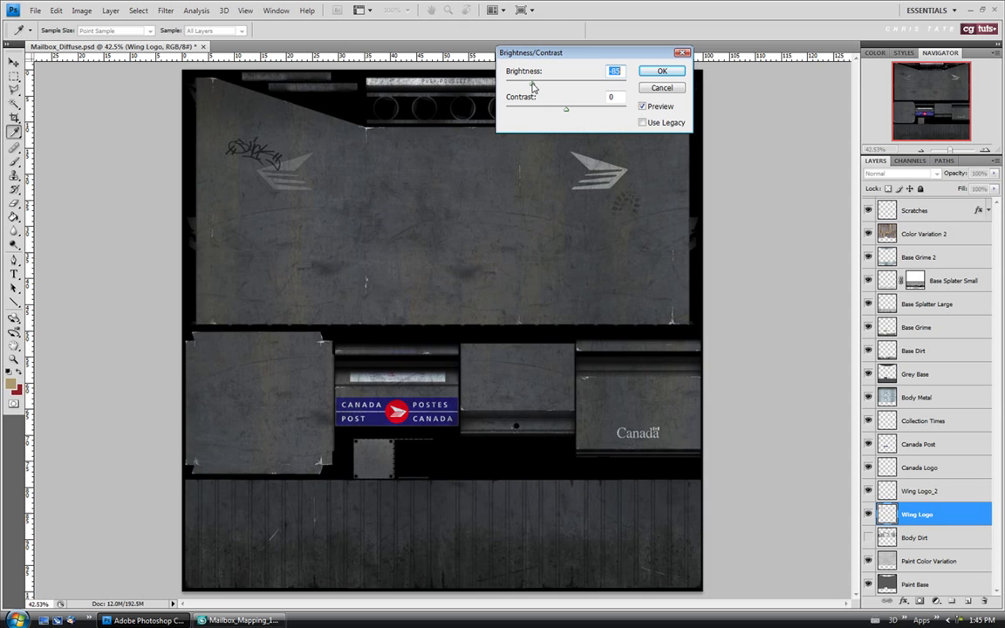
{"action": "left_click", "coordinate": [660, 72]}
{"action": "key", "text": "v"}
Step: Darken the Wing Logo_2 layer with a Brightness/Contrast adjustment to match the other wing logo
{"action": "key", "text": "alt+bracketright"}
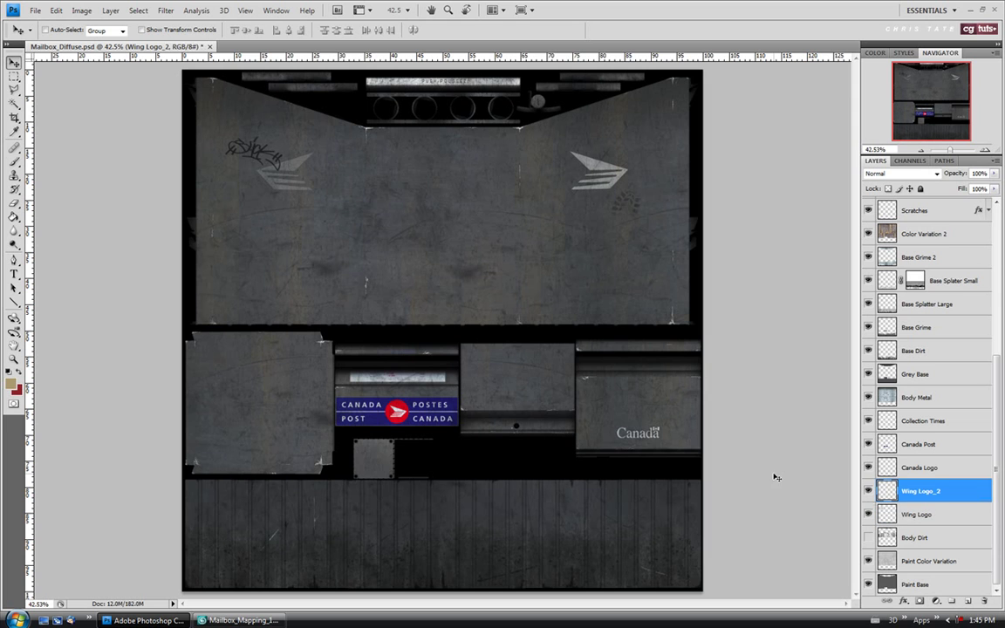
{"action": "left_click", "coordinate": [81, 10]}
{"action": "left_click", "coordinate": [220, 232]}
{"action": "left_click", "coordinate": [81, 11]}
{"action": "mouse_move", "coordinate": [87, 38]}
{"action": "left_click", "coordinate": [249, 39]}
{"action": "left_click_drag", "start_coordinate": [565, 83], "coordinate": [533, 88]}
{"action": "key", "text": "Return"}
{"action": "key", "text": "v"}
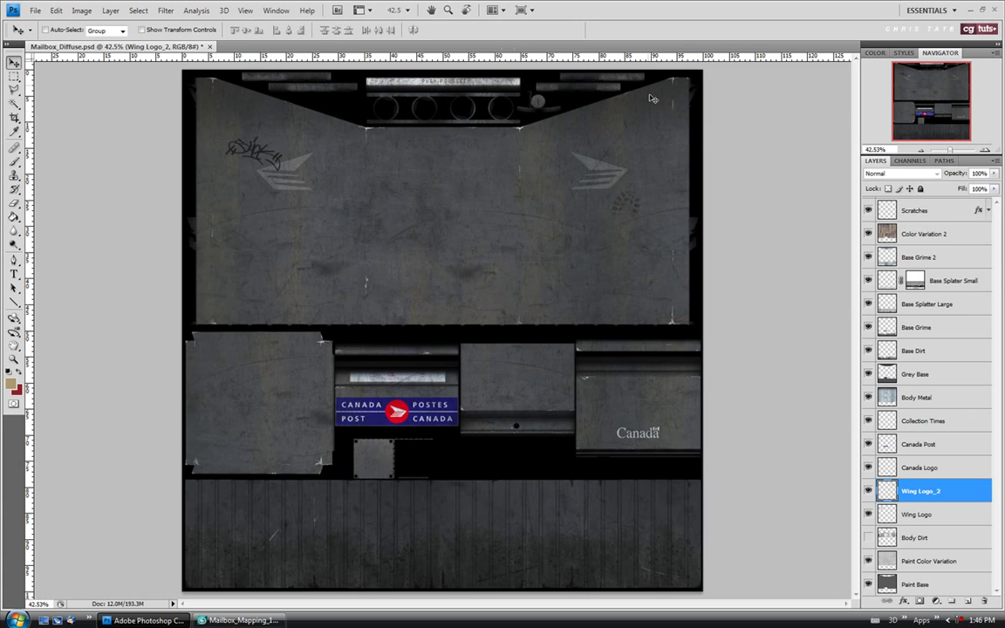
Step: Try to darken the Canada Logo layer with a Brightness/Contrast adjustment
{"action": "left_click", "coordinate": [930, 469]}
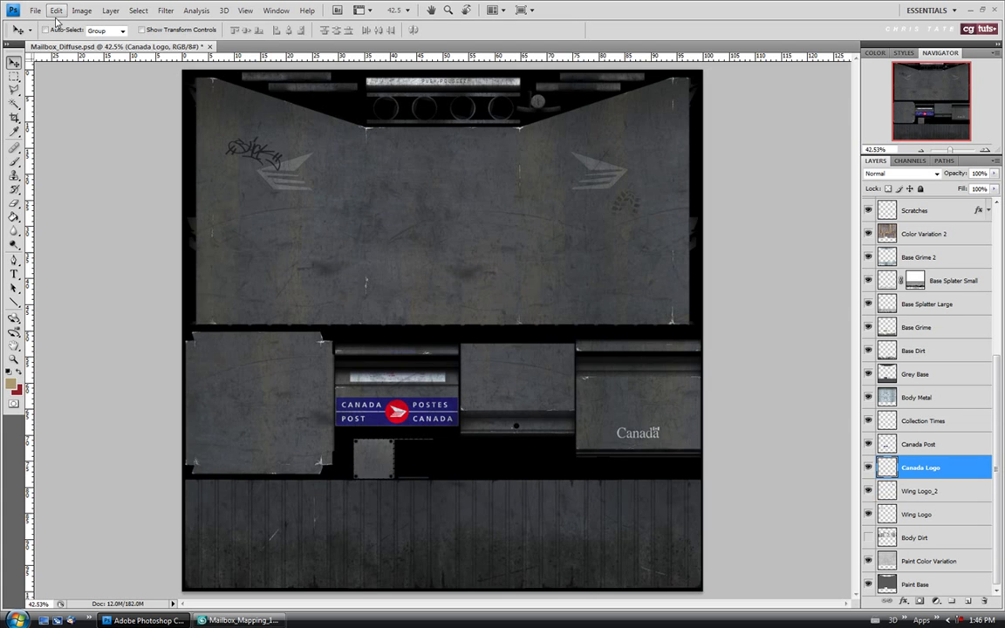
{"action": "left_click", "coordinate": [81, 10]}
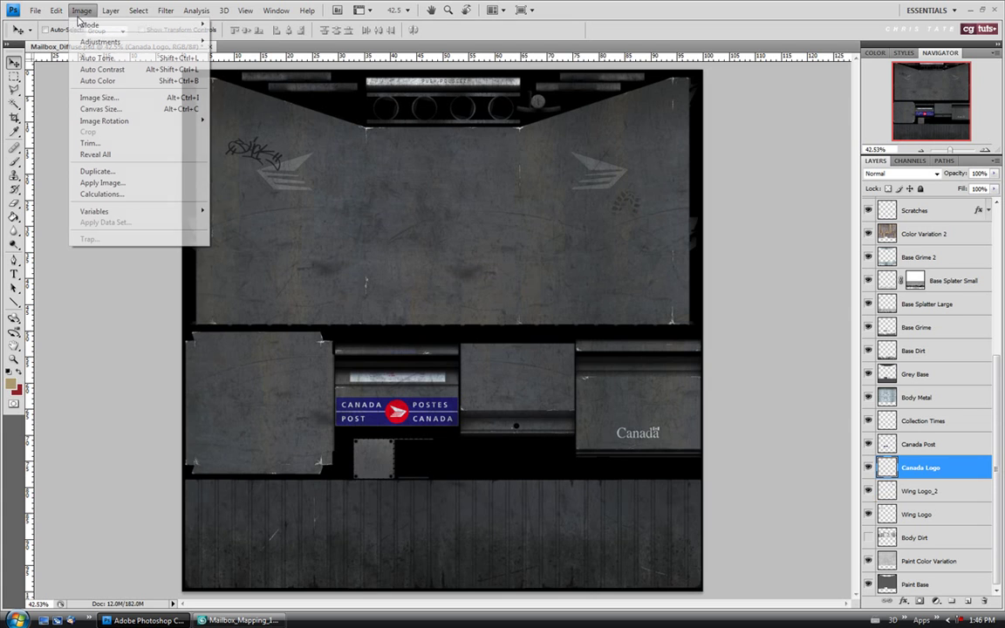
{"action": "mouse_move", "coordinate": [80, 43]}
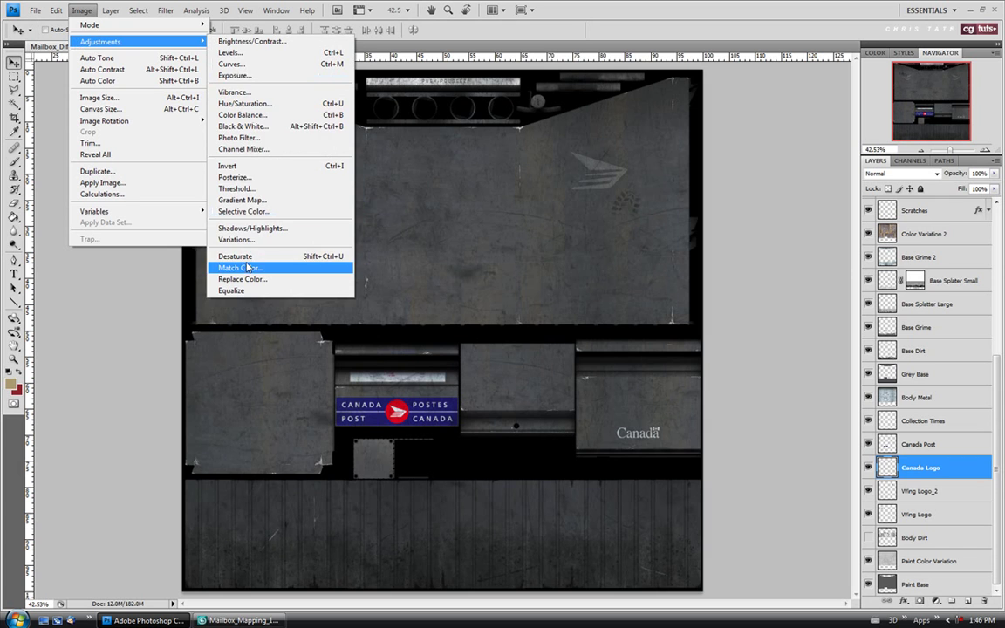
{"action": "left_click", "coordinate": [82, 13]}
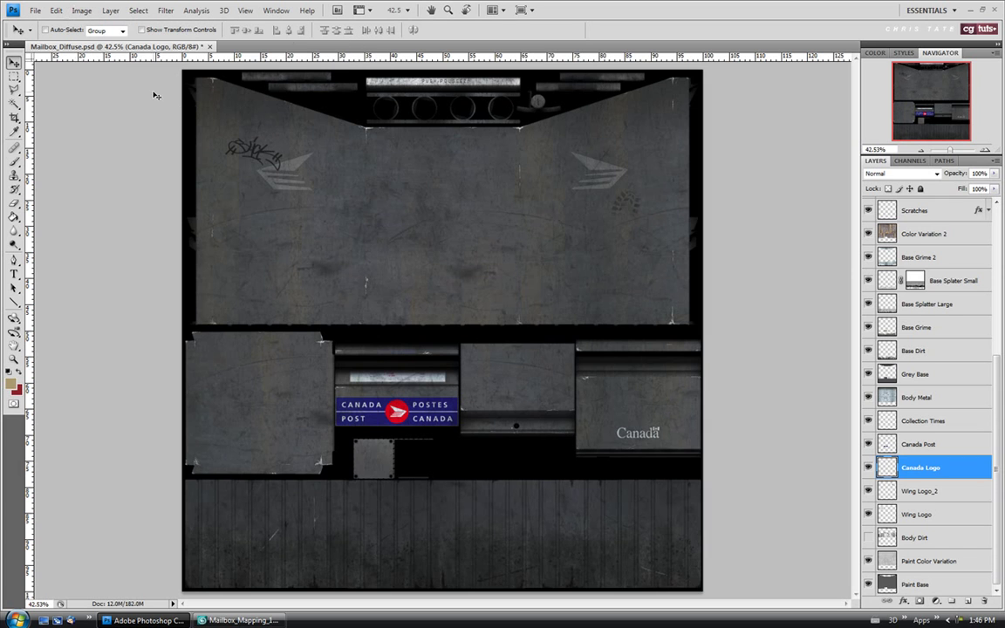
{"action": "left_click", "coordinate": [81, 10]}
{"action": "mouse_move", "coordinate": [98, 42]}
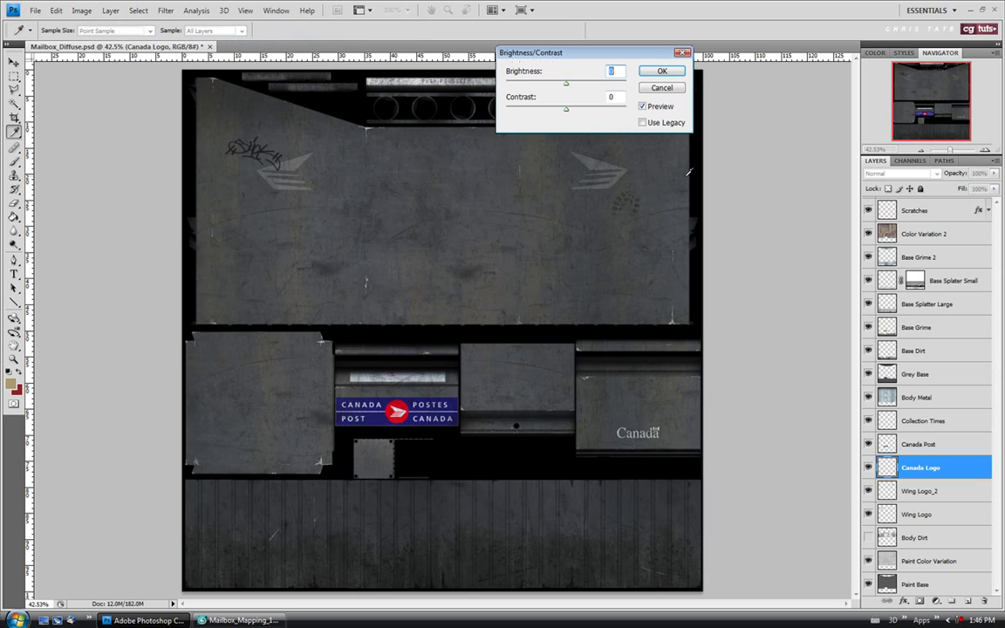
{"action": "left_click_drag", "start_coordinate": [565, 84], "coordinate": [516, 88]}
{"action": "left_click", "coordinate": [667, 76]}
Step: Darken the Canada Logo layer with a Hue/Saturation adjustment, setting Lightness to -41
{"action": "left_click", "coordinate": [81, 11]}
{"action": "mouse_move", "coordinate": [84, 42]}
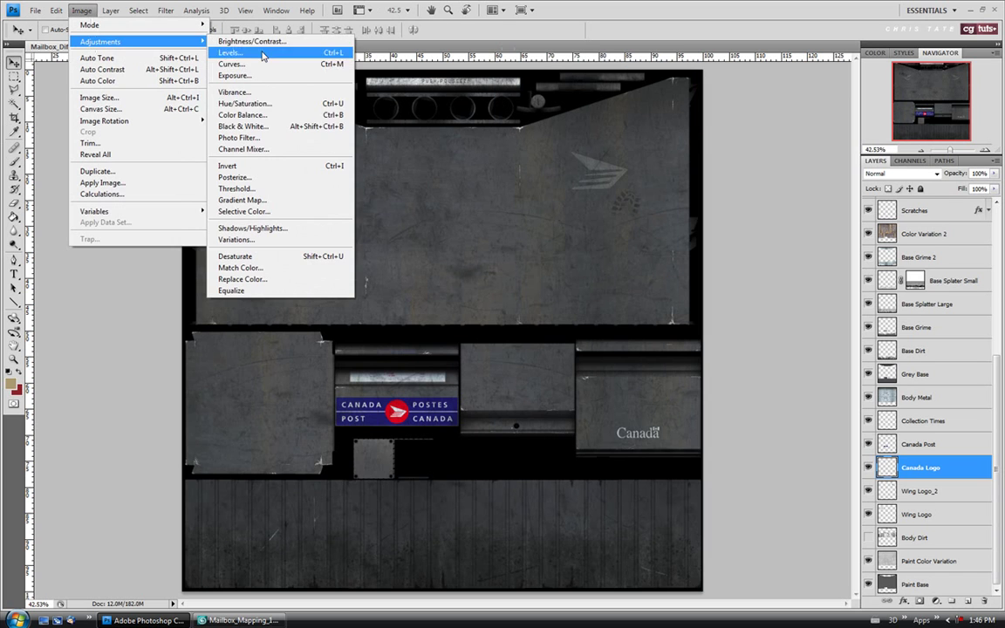
{"action": "left_click", "coordinate": [260, 103]}
{"action": "left_click_drag", "start_coordinate": [782, 251], "coordinate": [756, 252]}
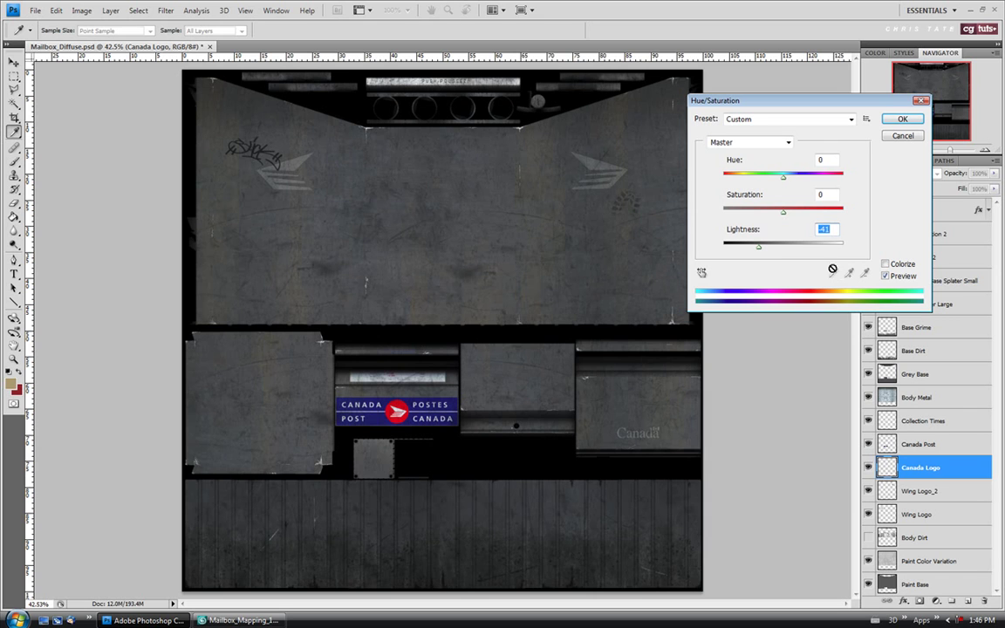
{"action": "left_click", "coordinate": [903, 119]}
{"action": "key", "text": "v"}
Step: Select the sign's shape on the Canada Post layer by picking the empty area with the Magic Wand and inverting the selection
{"action": "left_click", "coordinate": [926, 443]}
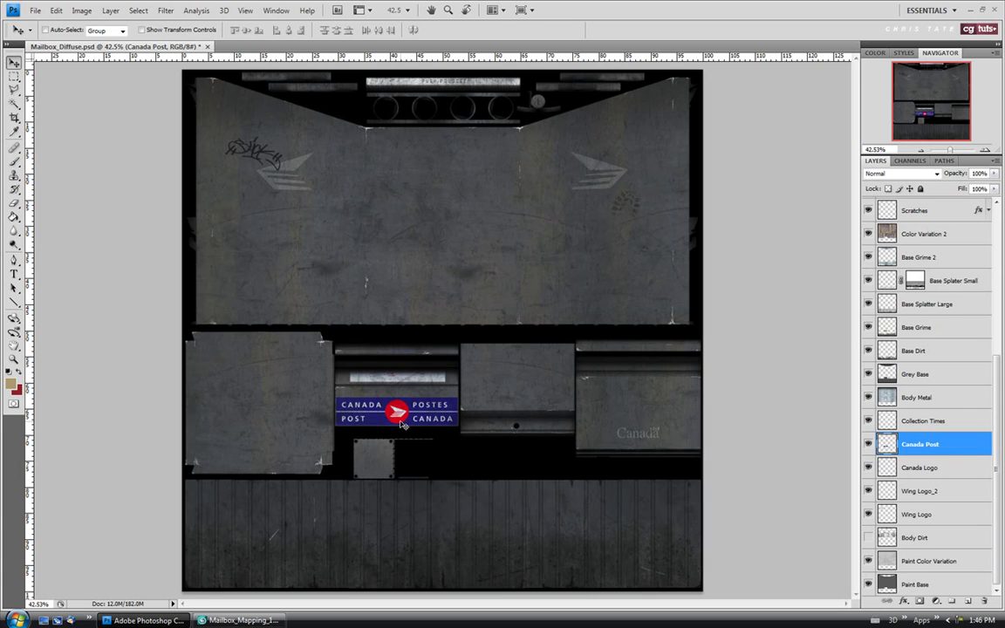
{"action": "left_click", "coordinate": [14, 103]}
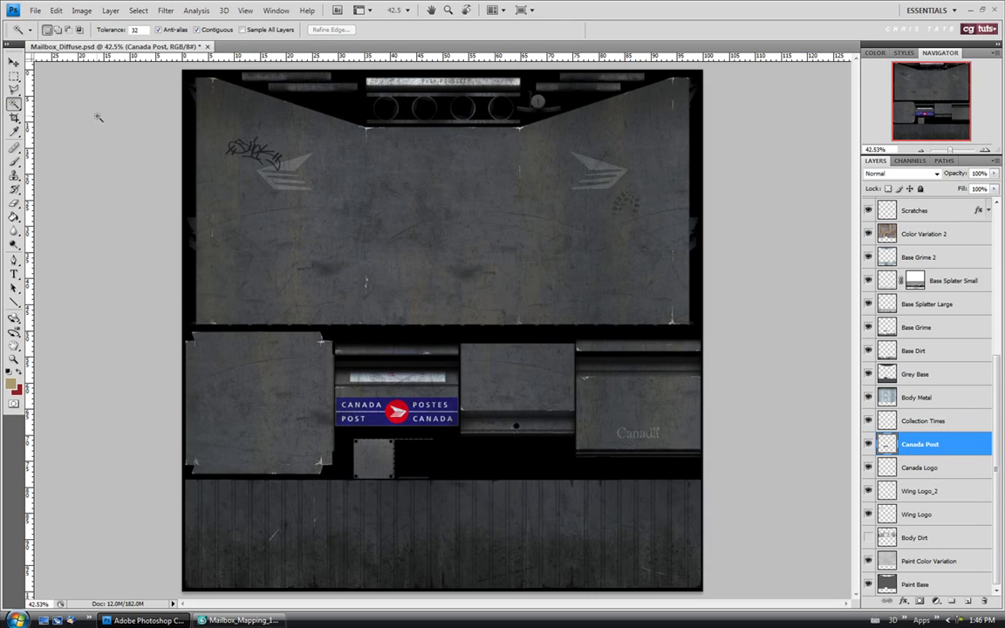
{"action": "left_click", "coordinate": [498, 498]}
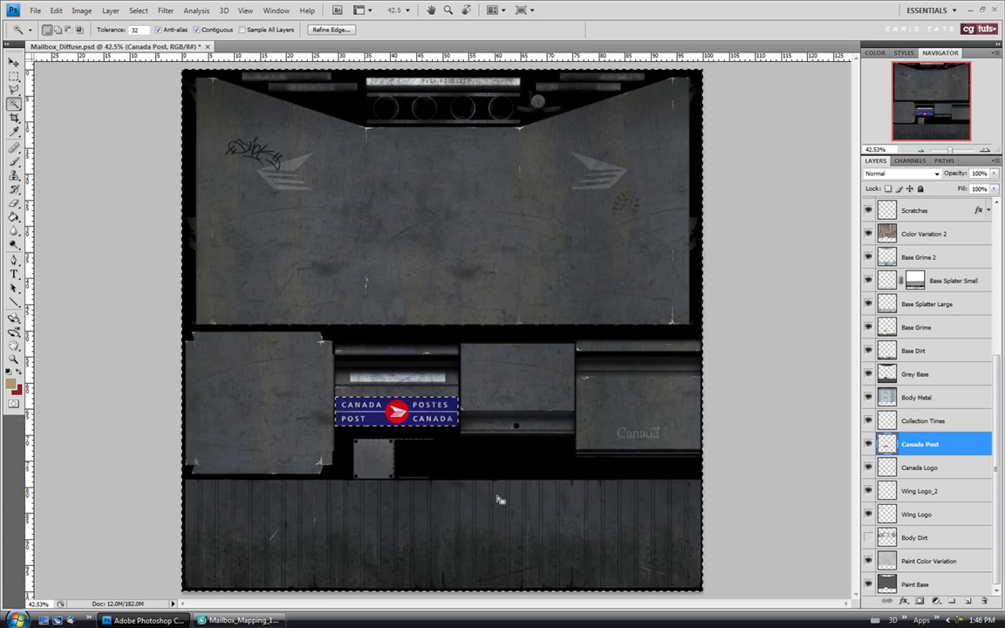
{"action": "key", "text": "ctrl+shift+i"}
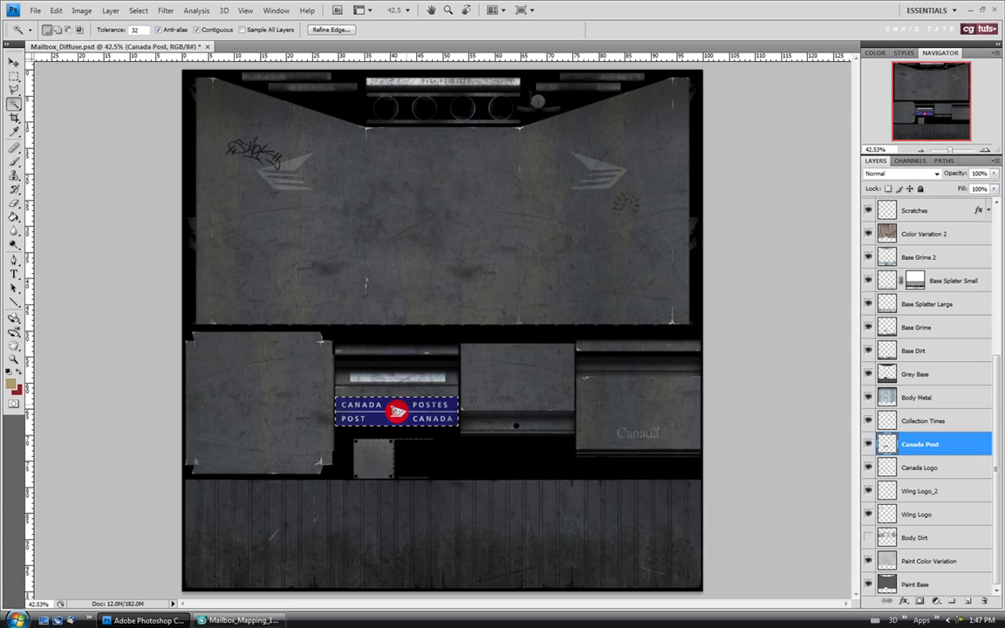
Step: Set the foreground colour to grey 999999, brush it over the whole selected Canada Post sign and deselect
{"action": "left_click", "coordinate": [13, 386]}
{"action": "mouse_move", "coordinate": [233, 271]}
{"action": "left_mouse_down"}
{"action": "mouse_move", "coordinate": [220, 258]}
{"action": "mouse_move", "coordinate": [219, 276]}
{"action": "left_mouse_up"}
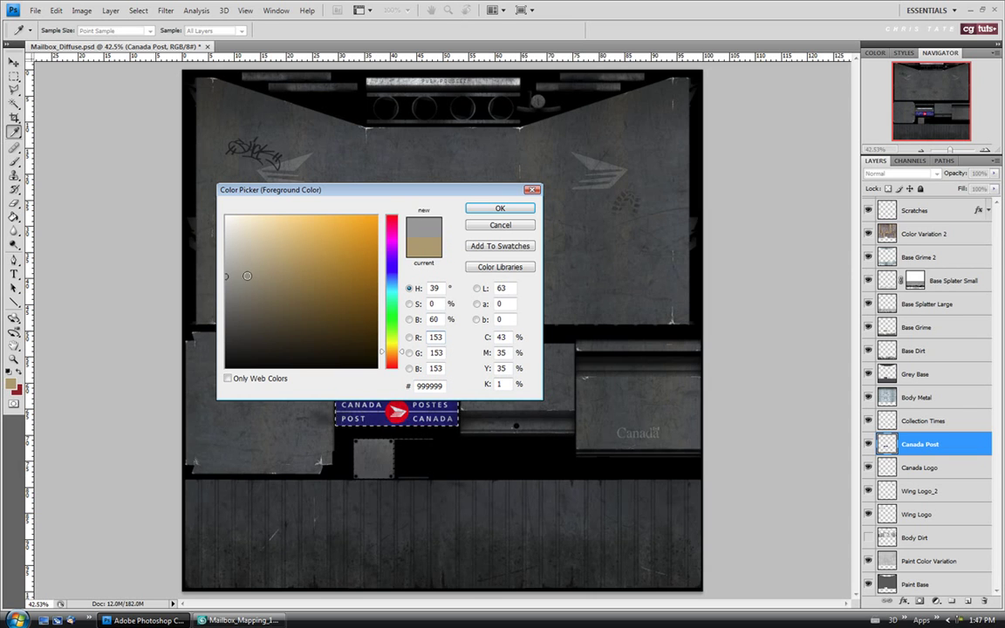
{"action": "left_click", "coordinate": [500, 208]}
{"action": "left_click", "coordinate": [15, 161]}
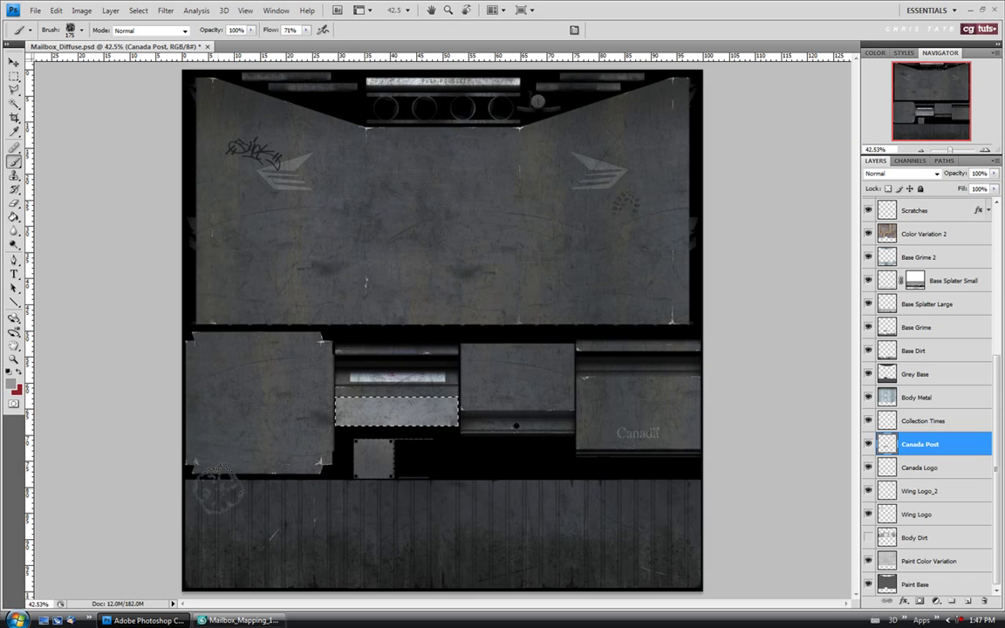
{"action": "left_click", "coordinate": [14, 76]}
{"action": "left_click", "coordinate": [400, 381]}
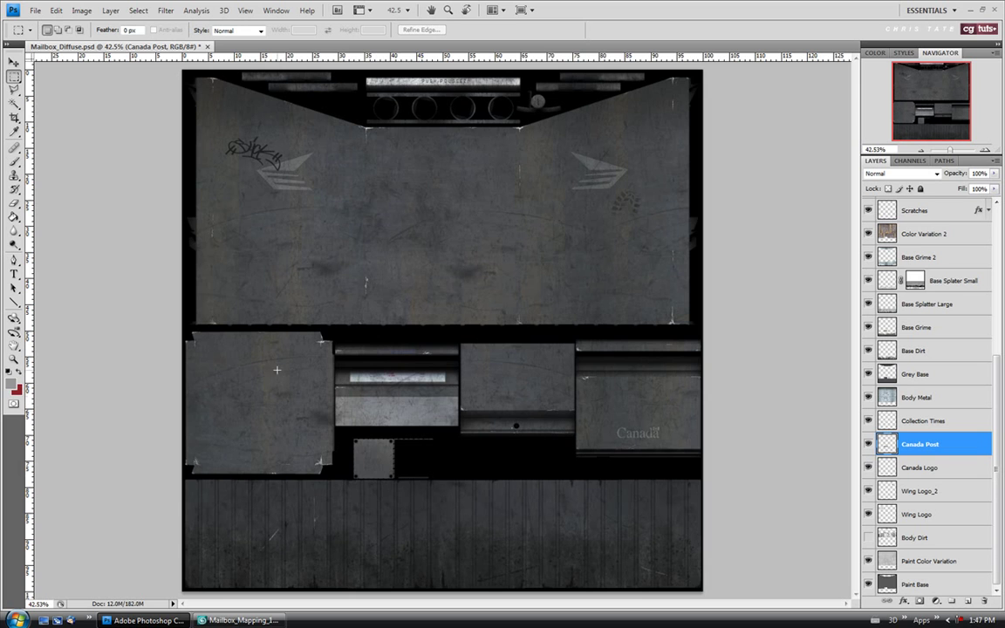
Step: Darken the grey Canada Post sign slightly with a Brightness/Contrast adjustment
{"action": "left_click", "coordinate": [82, 9]}
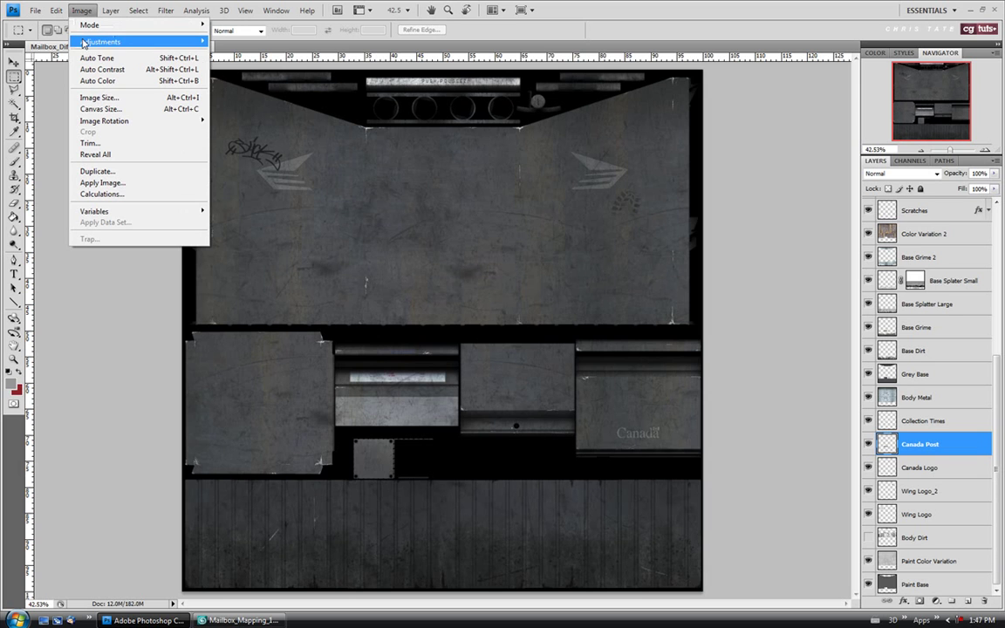
{"action": "mouse_move", "coordinate": [111, 42]}
{"action": "left_click", "coordinate": [244, 44]}
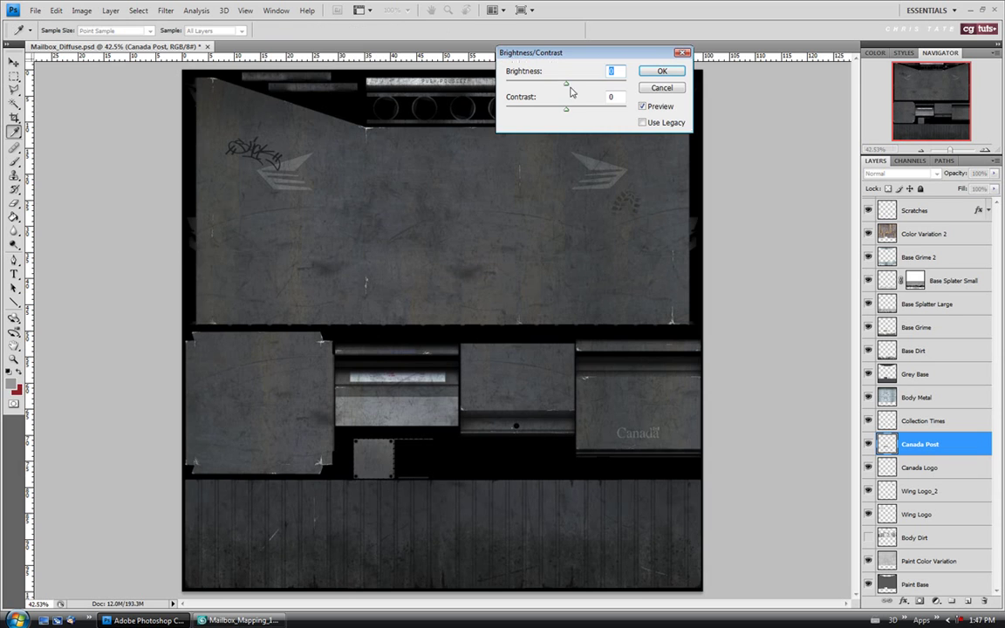
{"action": "left_click_drag", "start_coordinate": [565, 84], "coordinate": [552, 88]}
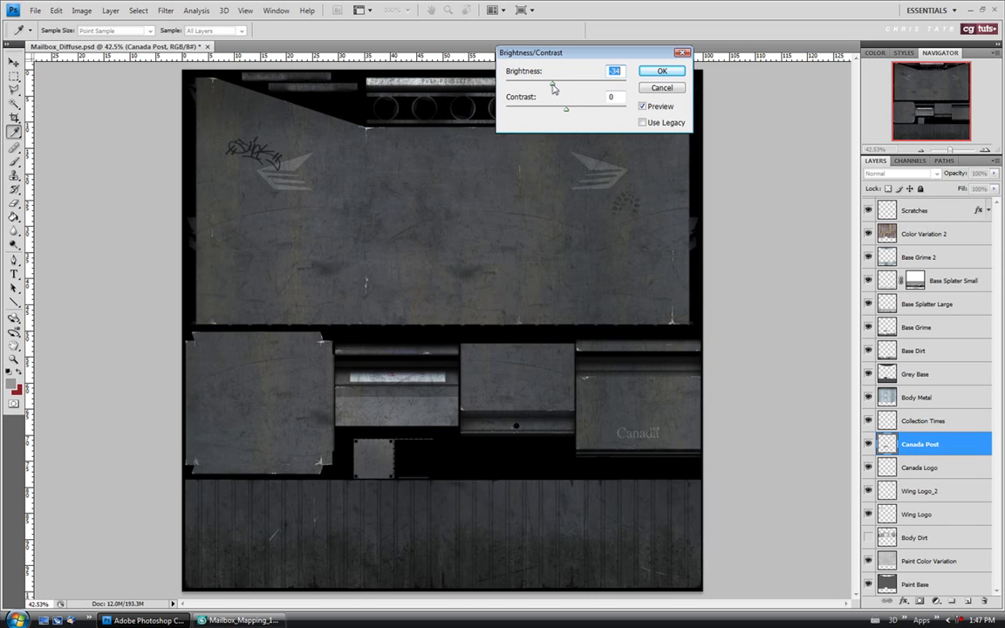
{"action": "left_click_drag", "start_coordinate": [552, 88], "coordinate": [549, 88]}
{"action": "left_click", "coordinate": [660, 71]}
{"action": "key", "text": "m"}
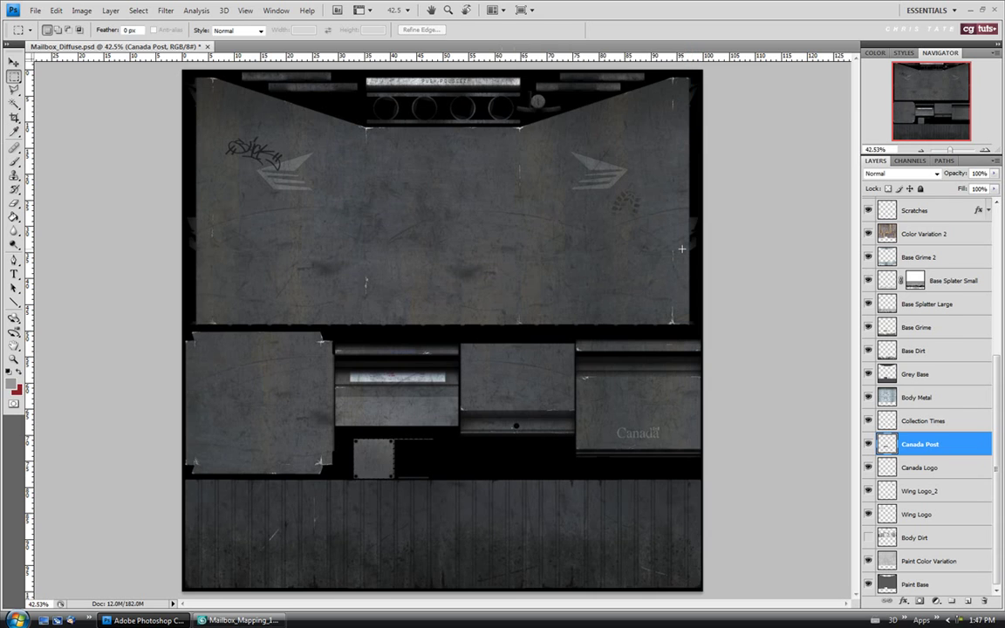
Step: Select the label's shape on the Collection Times layer by picking the empty area with the Magic Wand and inverting the selection
{"action": "left_click", "coordinate": [917, 422]}
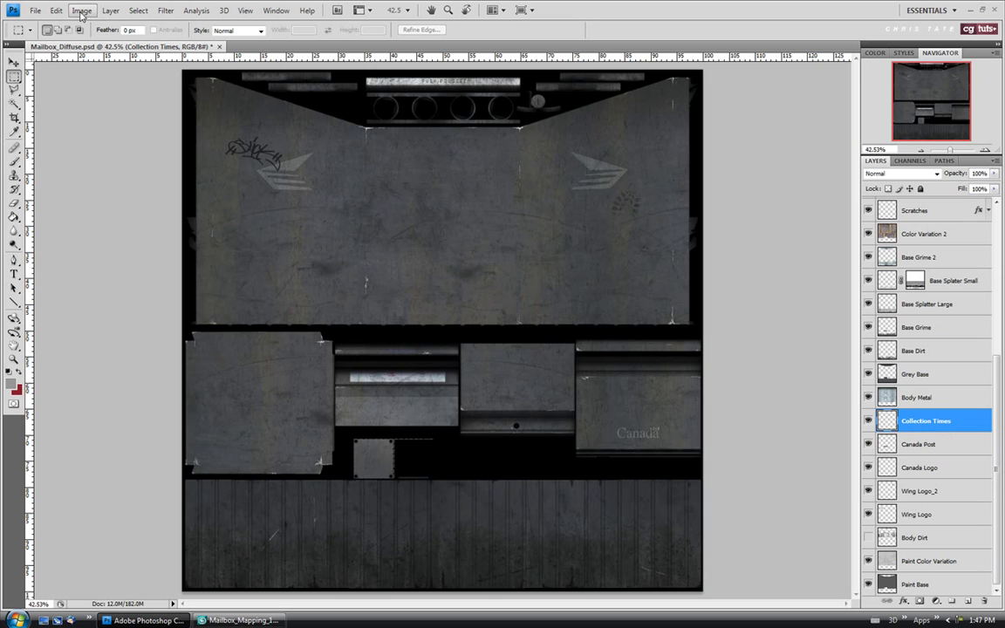
{"action": "left_click", "coordinate": [13, 104]}
{"action": "left_click", "coordinate": [419, 261]}
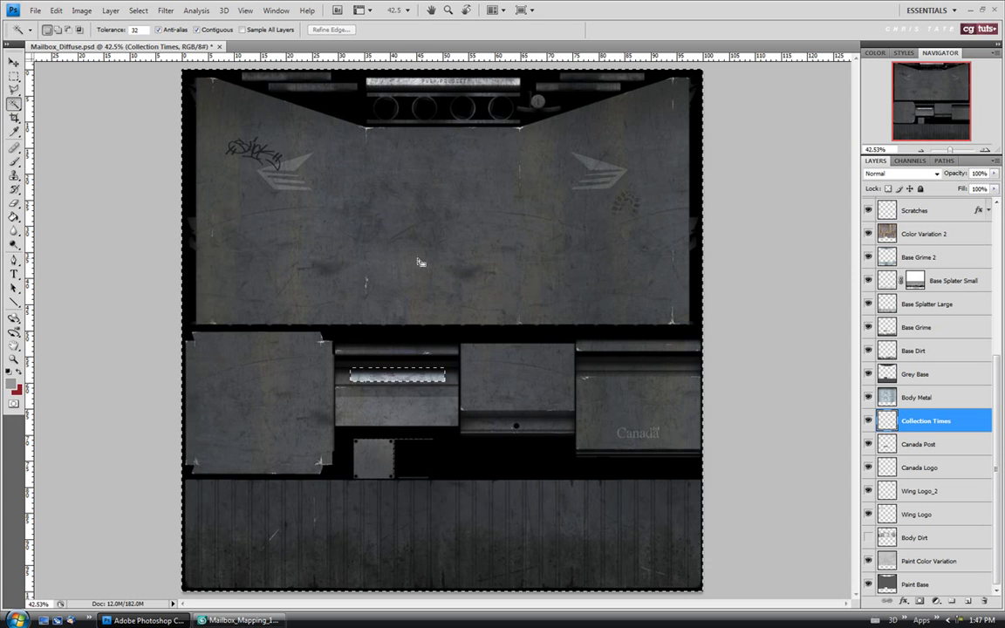
{"action": "key", "text": "ctrl+shift+i"}
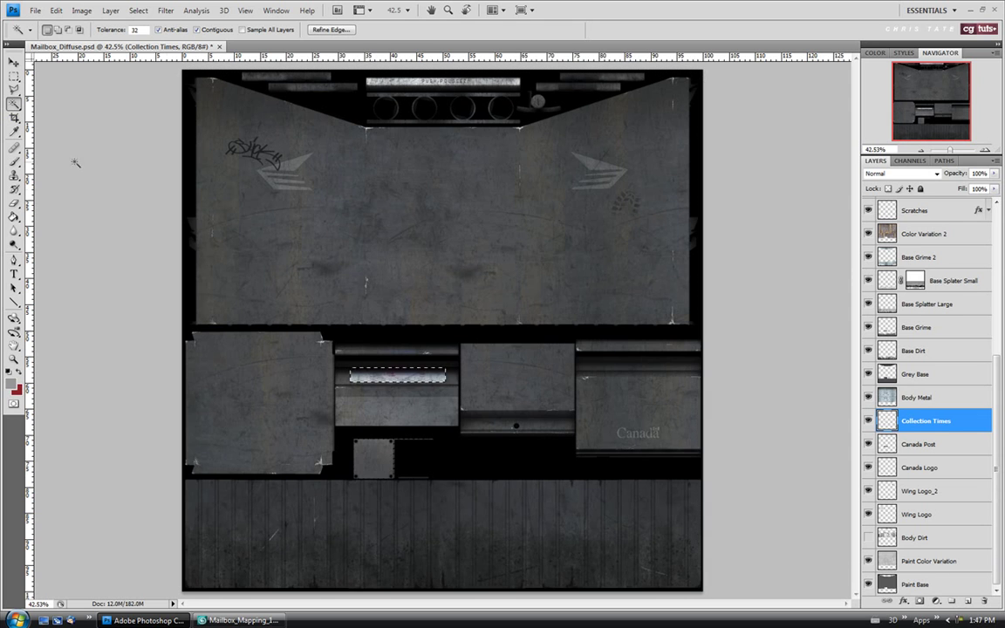
Step: Brush the foreground grey over the selected Collection Times label and deselect
{"action": "left_click", "coordinate": [14, 162]}
{"action": "left_click_drag", "start_coordinate": [439, 374], "coordinate": [357, 376]}
{"action": "left_click", "coordinate": [14, 77]}
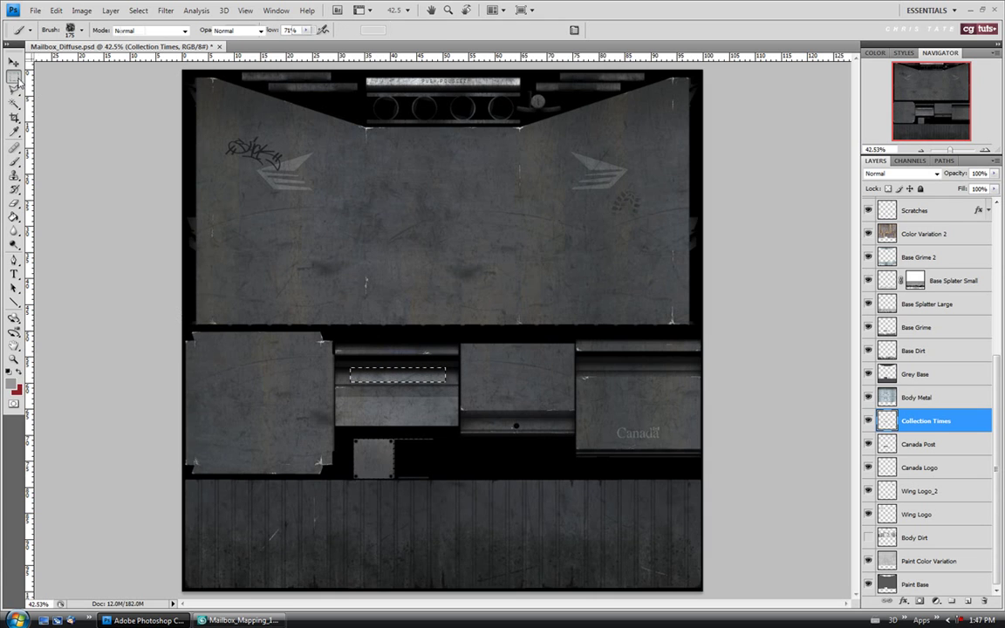
{"action": "left_click", "coordinate": [65, 122]}
{"action": "scroll", "coordinate": [972, 420], "scroll_direction": "up", "scroll_amount": 3}
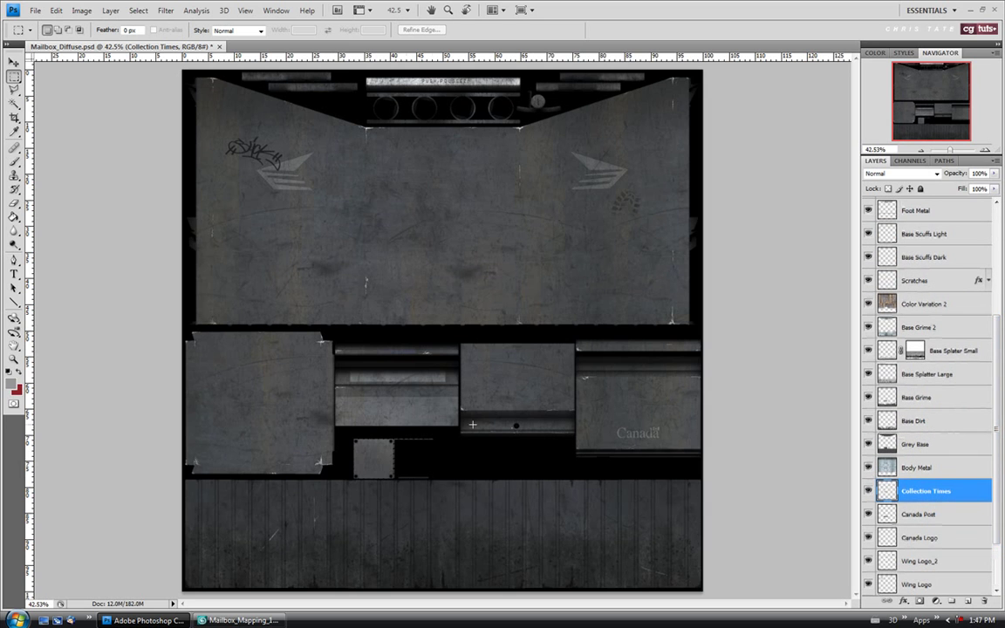
Step: Save a copy of the document as a Photoshop file named Mailbox_Bump on the Desktop
{"action": "left_click", "coordinate": [35, 11]}
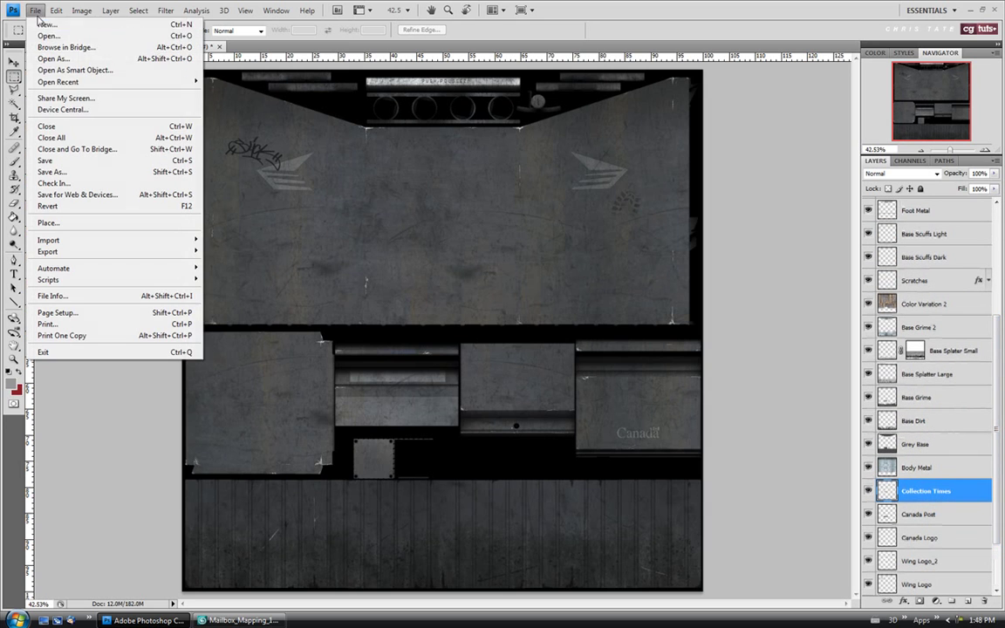
{"action": "left_click", "coordinate": [41, 175]}
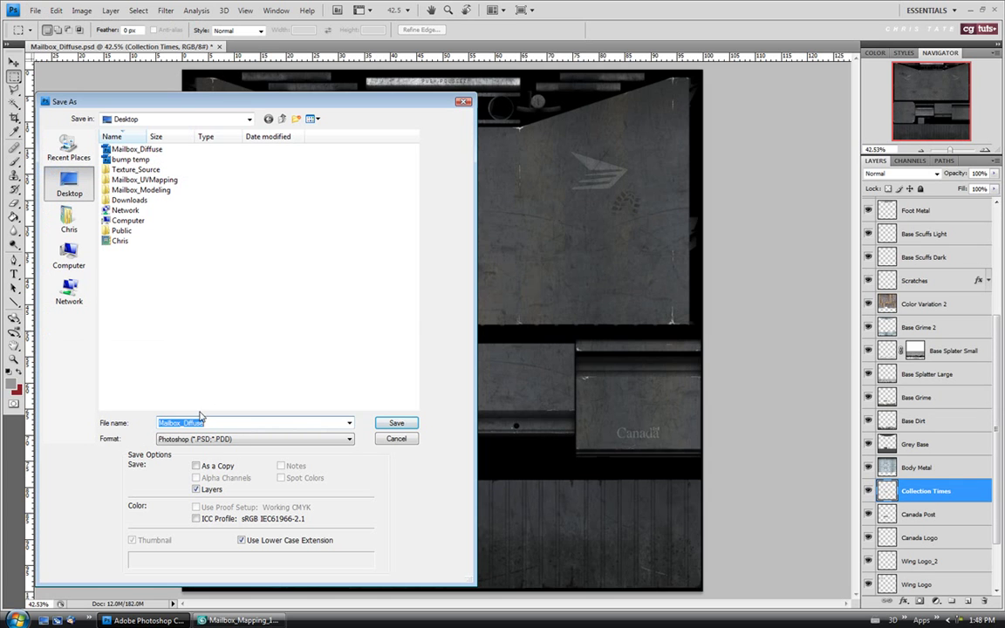
{"action": "left_click_drag", "start_coordinate": [183, 422], "coordinate": [279, 425]}
{"action": "type", "text": "Bump"}
{"action": "left_click", "coordinate": [393, 425]}
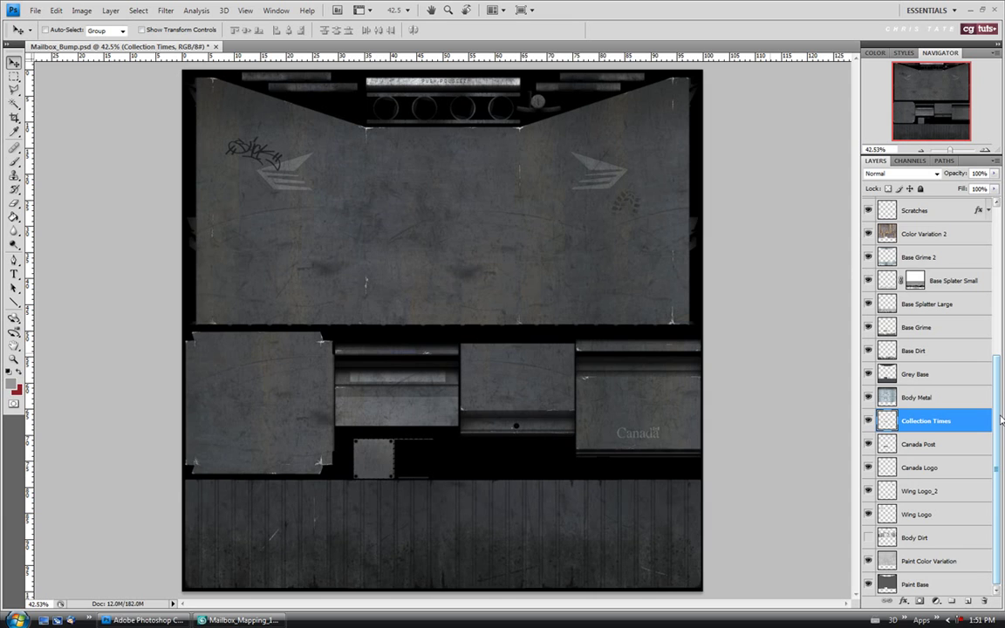
Step: Hide the Color Variation 2, Boot Print and Tag layers
{"action": "scroll", "coordinate": [967, 360], "scroll_direction": "up", "scroll_amount": 3}
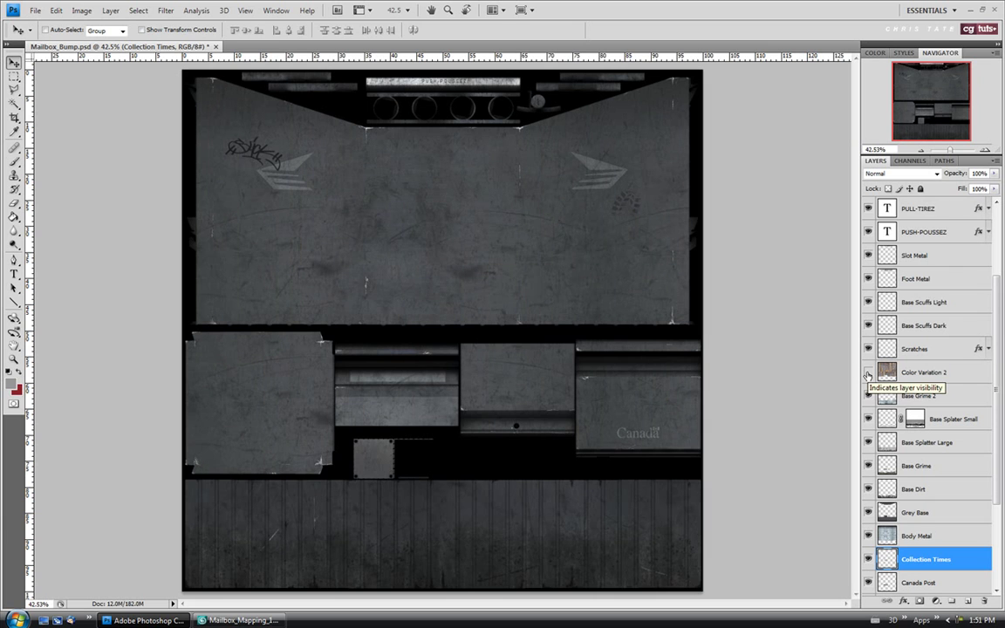
{"action": "left_click_drag", "start_coordinate": [996, 386], "coordinate": [997, 316]}
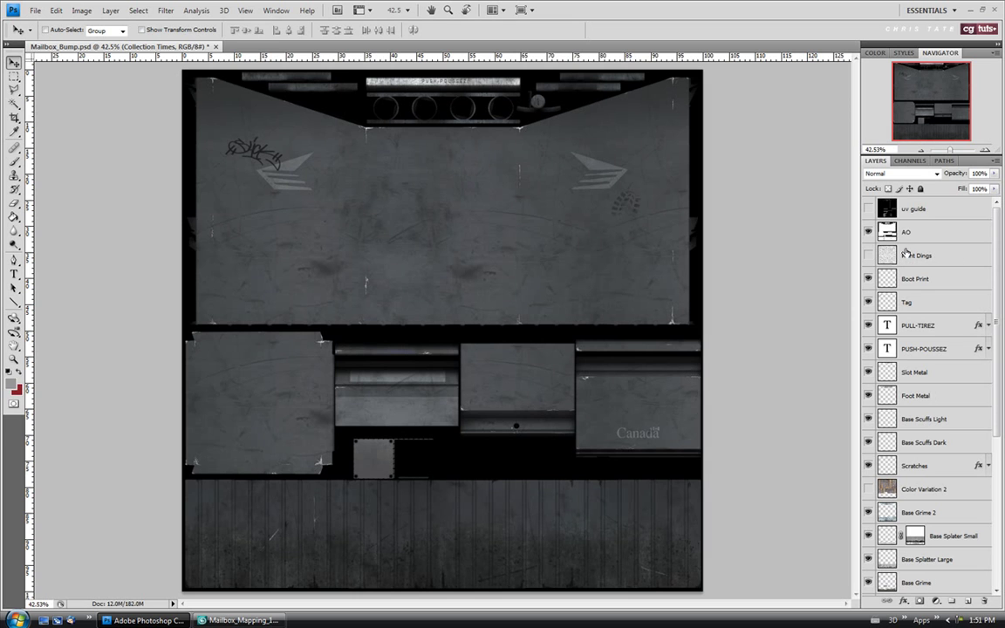
{"action": "left_click", "coordinate": [868, 279]}
{"action": "left_click", "coordinate": [868, 302]}
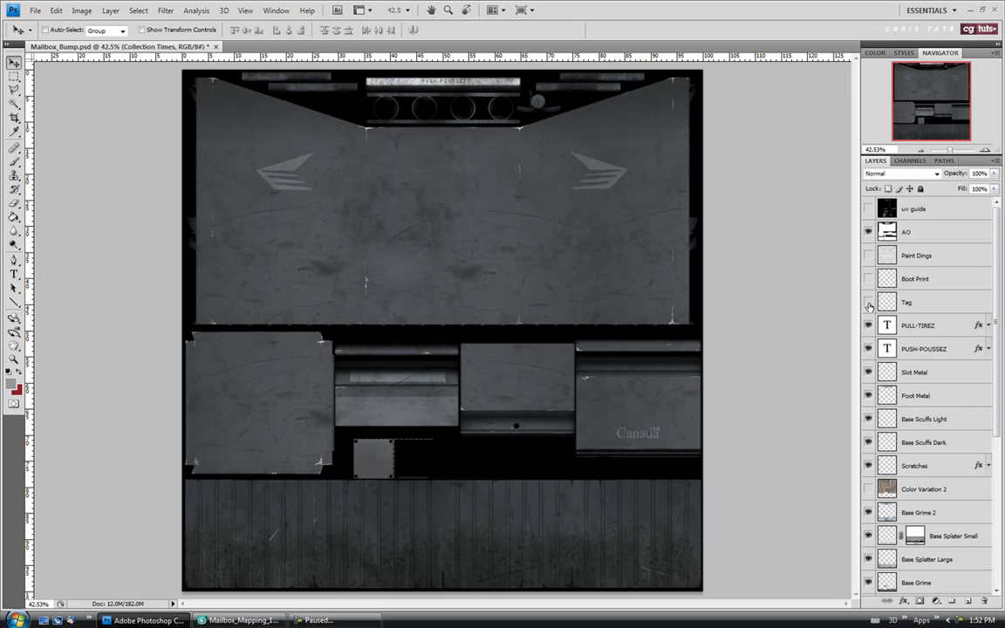
Step: Hide the Slot Metal, Base Scuffs Light and Base Scuffs Dark layers, keeping Foot Metal shown
{"action": "left_click", "coordinate": [881, 373]}
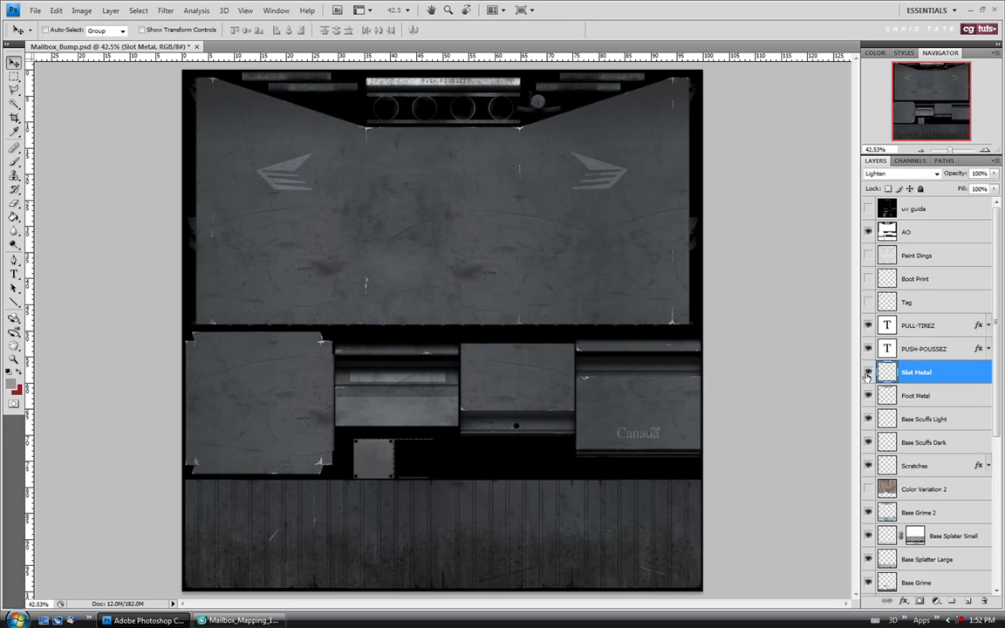
{"action": "left_click", "coordinate": [867, 373]}
{"action": "left_click", "coordinate": [868, 372]}
{"action": "left_click", "coordinate": [867, 373]}
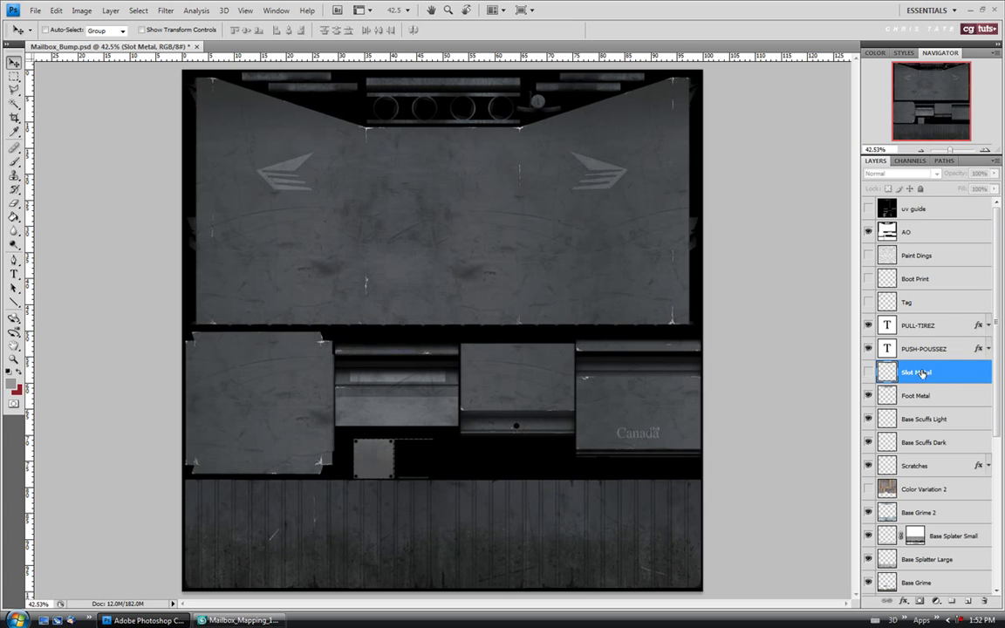
{"action": "left_click", "coordinate": [867, 396]}
{"action": "left_click", "coordinate": [867, 396]}
{"action": "left_click", "coordinate": [868, 420]}
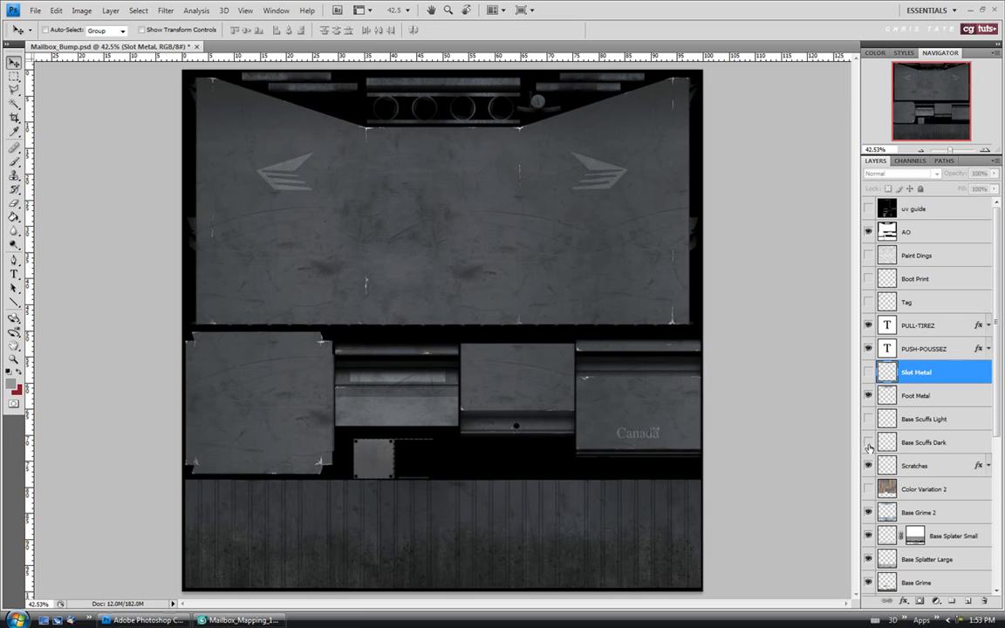
Step: Recolour the PULL-TIREZ text to dark grey 2d2d2d
{"action": "left_click", "coordinate": [914, 328]}
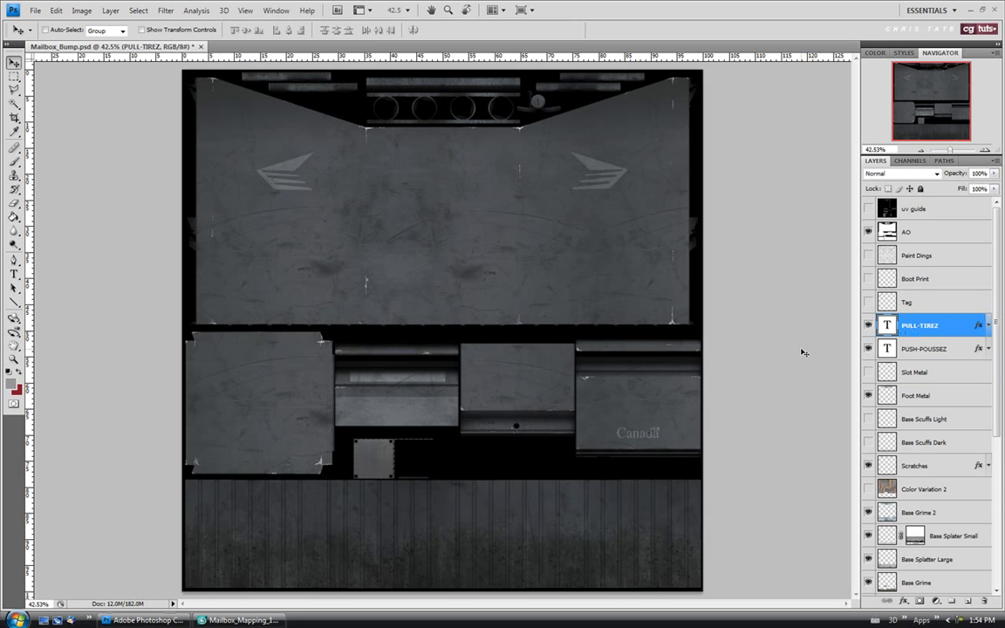
{"action": "left_click", "coordinate": [14, 358]}
{"action": "left_click", "coordinate": [391, 353]}
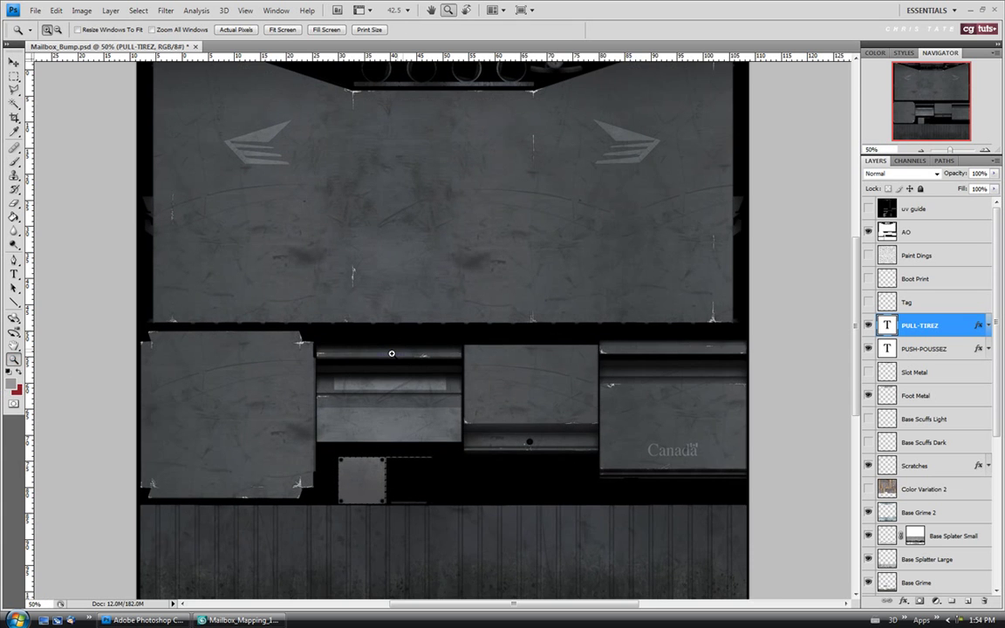
{"action": "left_click", "coordinate": [391, 353]}
{"action": "left_click", "coordinate": [410, 352]}
{"action": "left_click", "coordinate": [414, 352]}
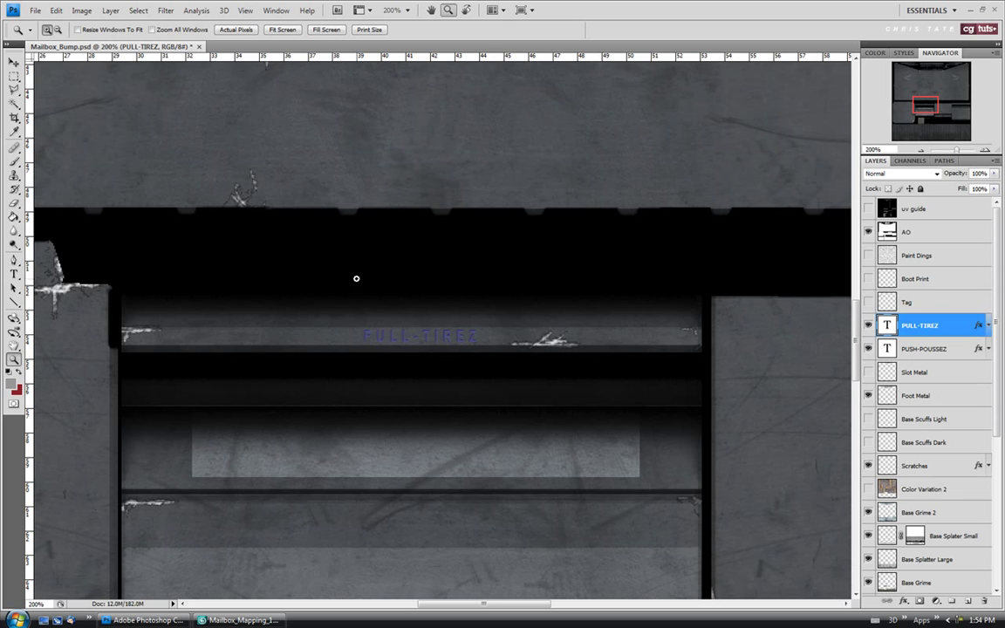
{"action": "left_click", "coordinate": [15, 275]}
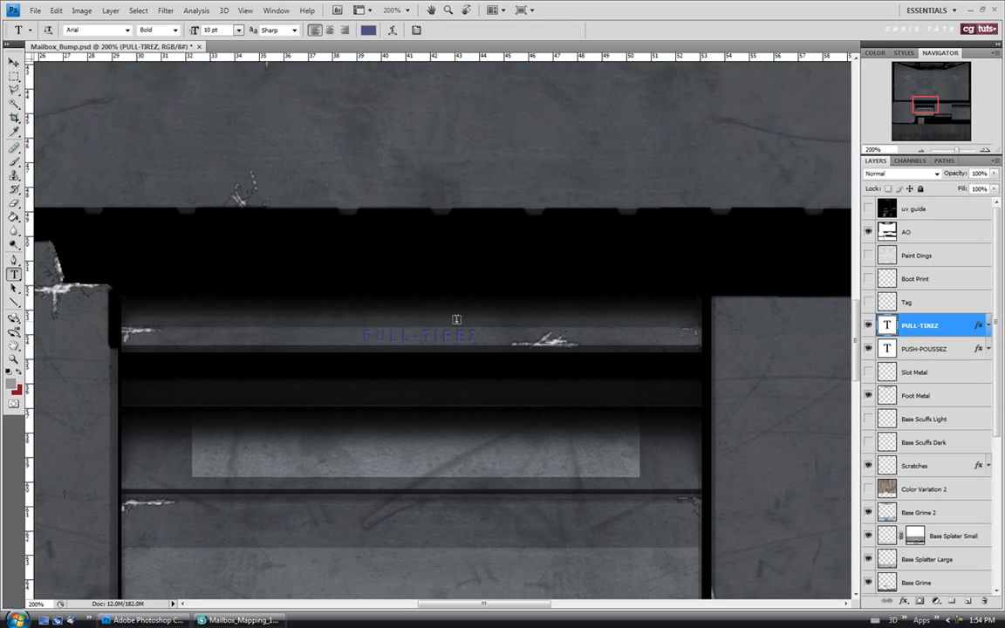
{"action": "left_click_drag", "start_coordinate": [479, 336], "coordinate": [362, 336]}
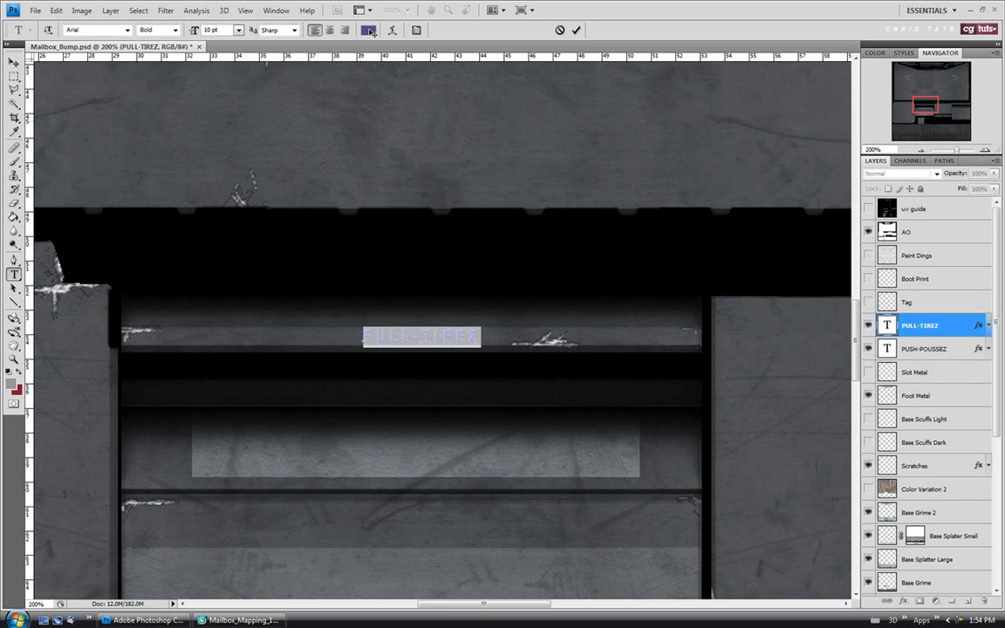
{"action": "left_click", "coordinate": [368, 31]}
{"action": "left_click_drag", "start_coordinate": [404, 191], "coordinate": [707, 105]}
{"action": "left_click", "coordinate": [527, 212]}
{"action": "left_click_drag", "start_coordinate": [527, 211], "coordinate": [529, 256]}
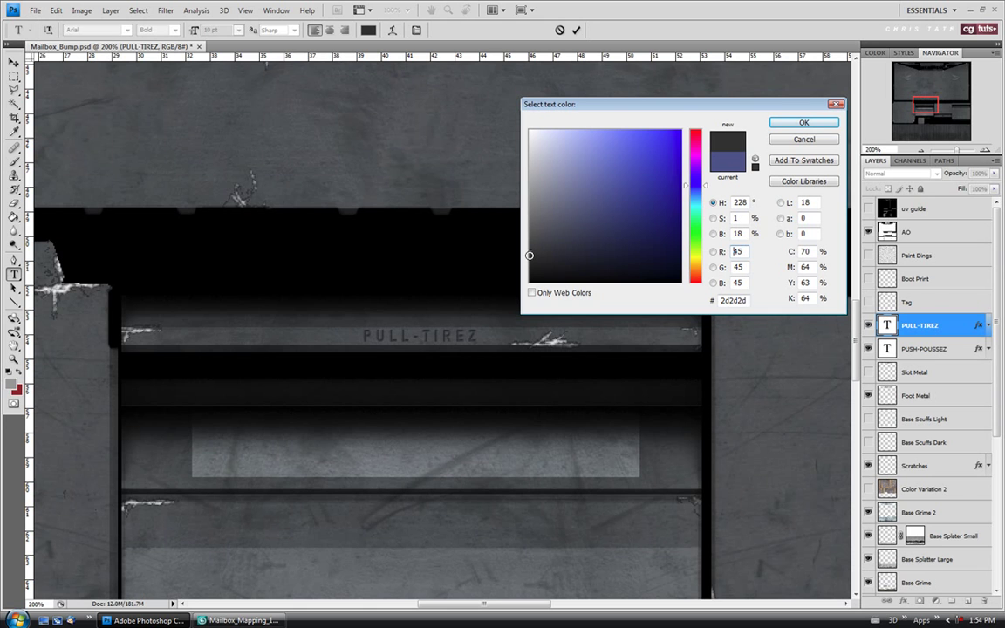
{"action": "left_click", "coordinate": [803, 122]}
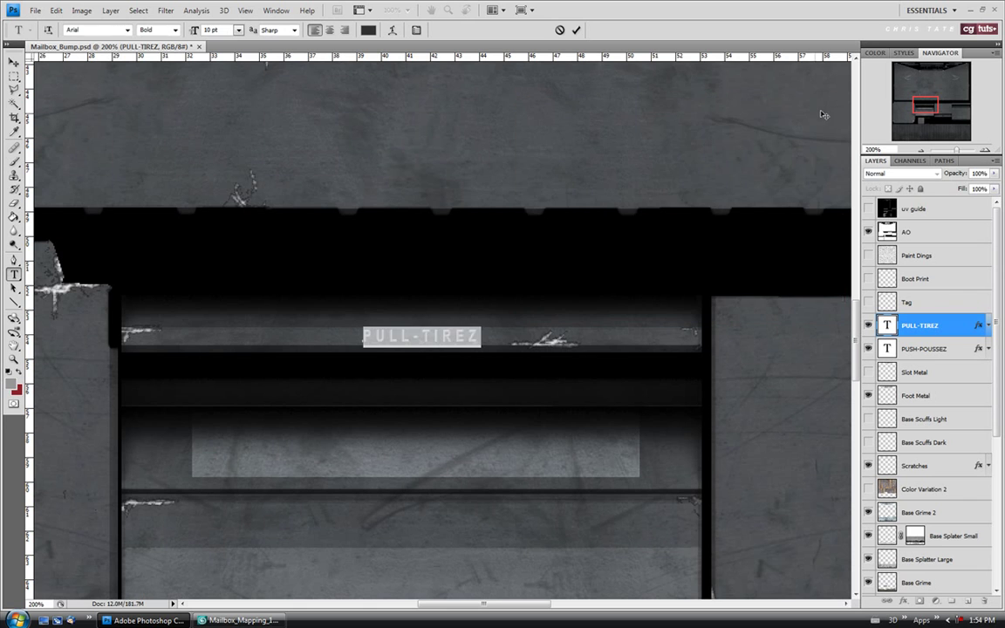
Step: Turn off the PULL-TIREZ layer's Inner Shadow and soften the lettering with the Blur filter, rasterizing the text
{"action": "left_click", "coordinate": [988, 326]}
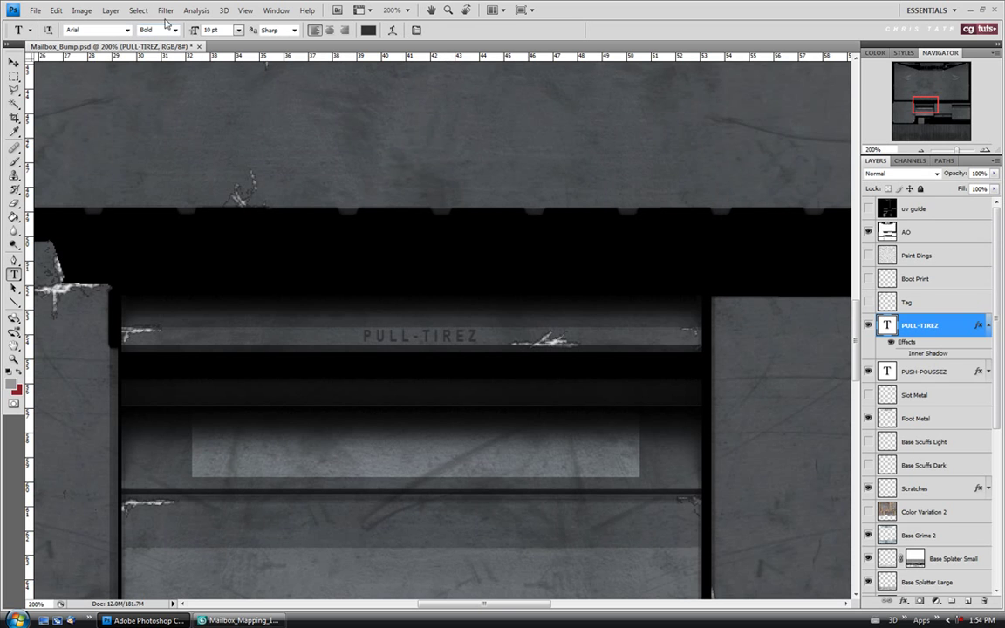
{"action": "left_click", "coordinate": [164, 10]}
{"action": "mouse_move", "coordinate": [167, 110]}
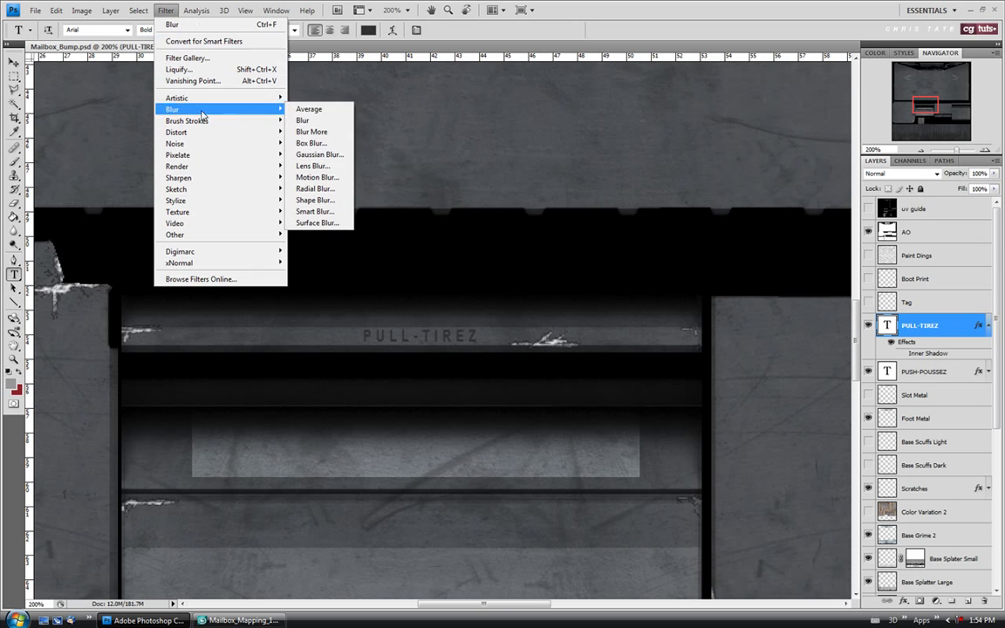
{"action": "left_click", "coordinate": [308, 121]}
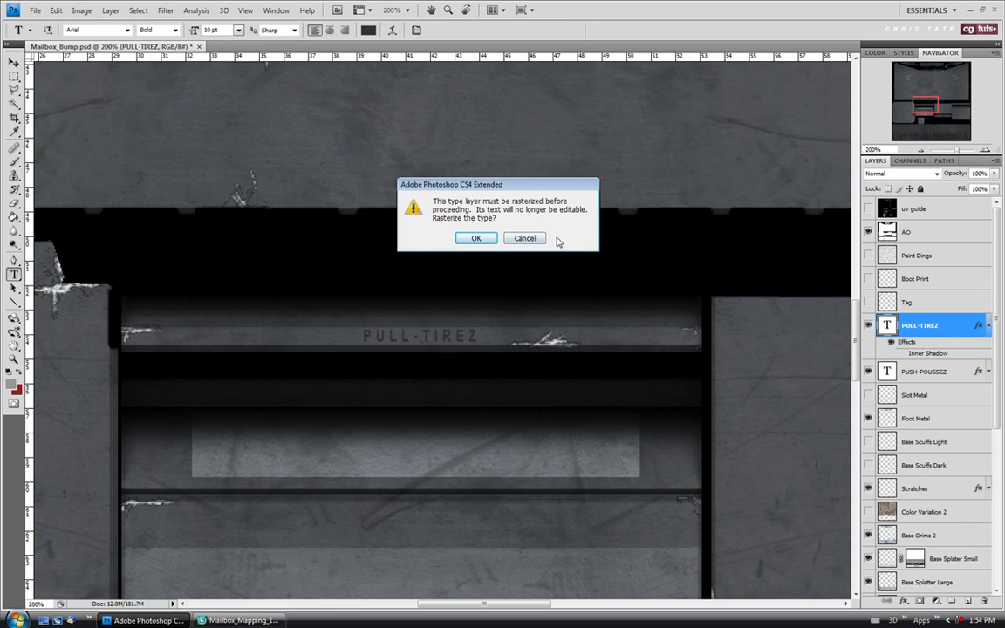
{"action": "left_click", "coordinate": [476, 239]}
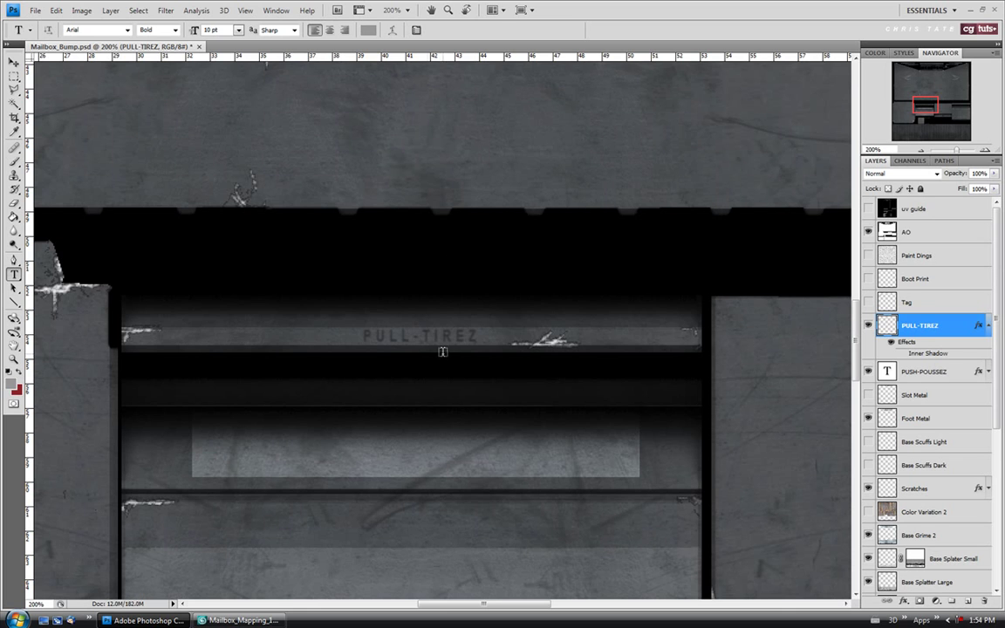
{"action": "scroll", "coordinate": [999, 327], "scroll_direction": "down", "scroll_amount": 1}
{"action": "left_click", "coordinate": [988, 287]}
Step: Recolour the PUSH-POUSSEZ text on the upper metal strip to dark grey 252525
{"action": "left_click", "coordinate": [932, 311]}
{"action": "left_click", "coordinate": [988, 310]}
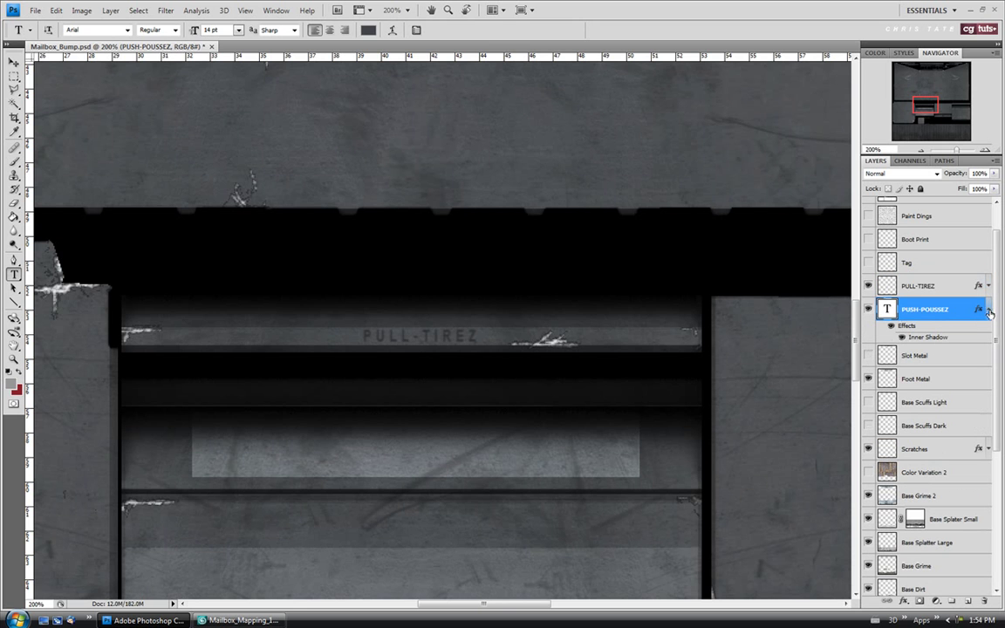
{"action": "left_click", "coordinate": [929, 72]}
{"action": "left_click_drag", "start_coordinate": [928, 72], "coordinate": [926, 70]}
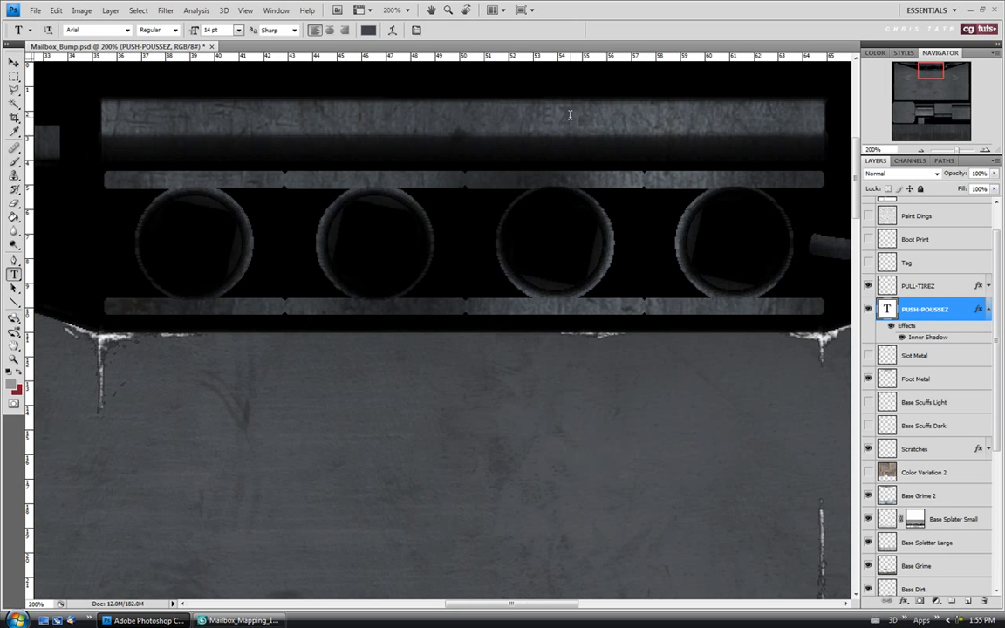
{"action": "left_click_drag", "start_coordinate": [569, 114], "coordinate": [364, 117]}
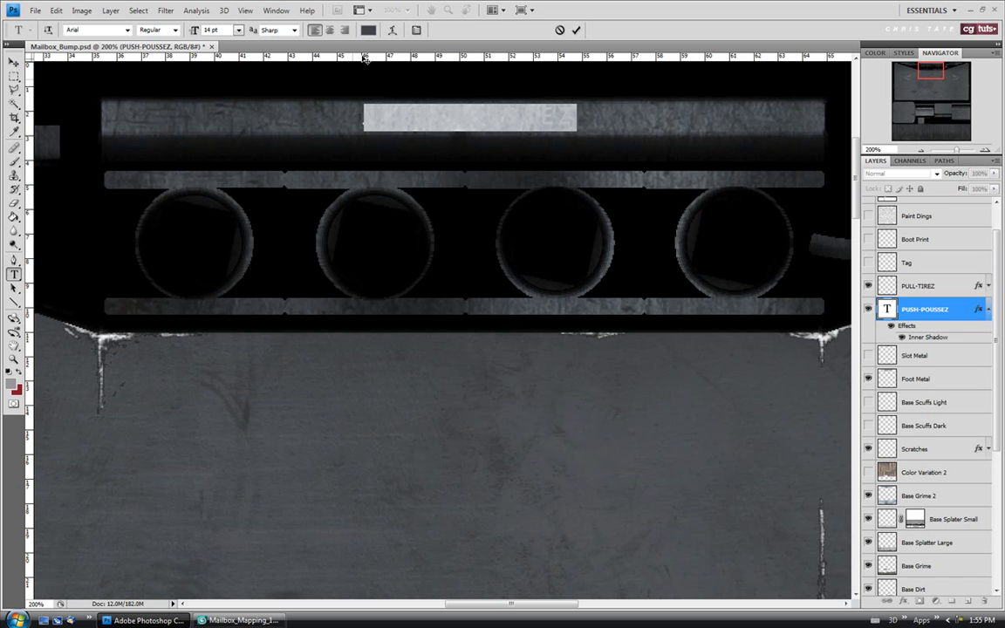
{"action": "left_click", "coordinate": [368, 31]}
{"action": "left_click", "coordinate": [528, 263]}
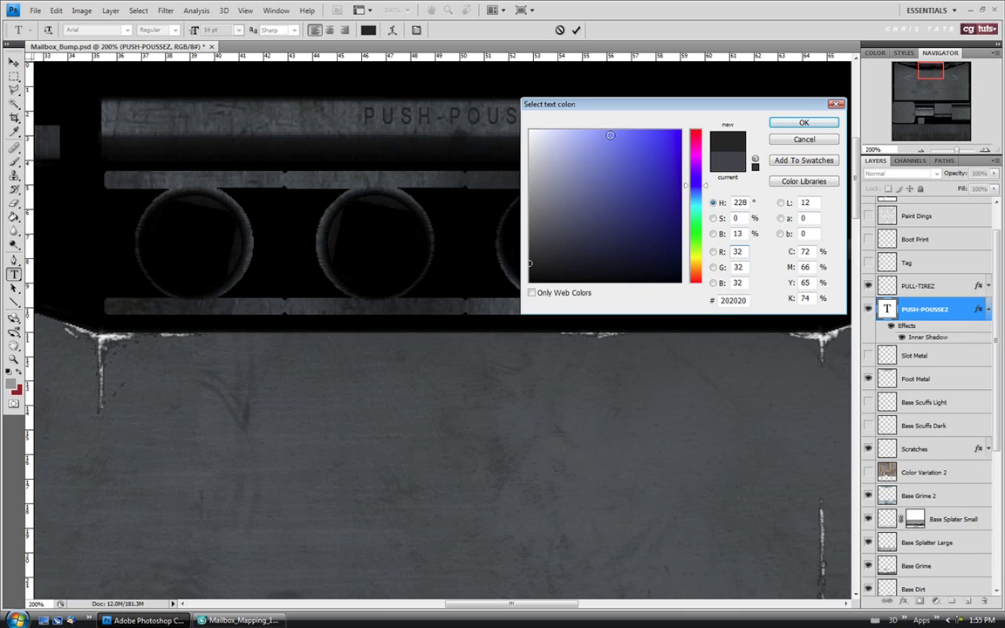
{"action": "left_click_drag", "start_coordinate": [602, 105], "coordinate": [601, 195]}
{"action": "left_click", "coordinate": [528, 348]}
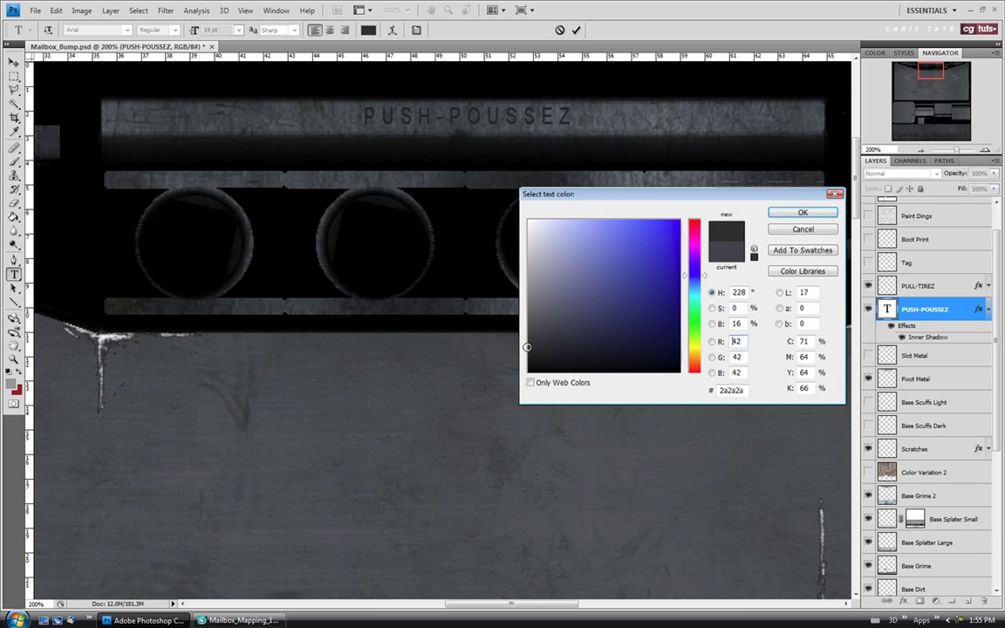
{"action": "left_click", "coordinate": [528, 342]}
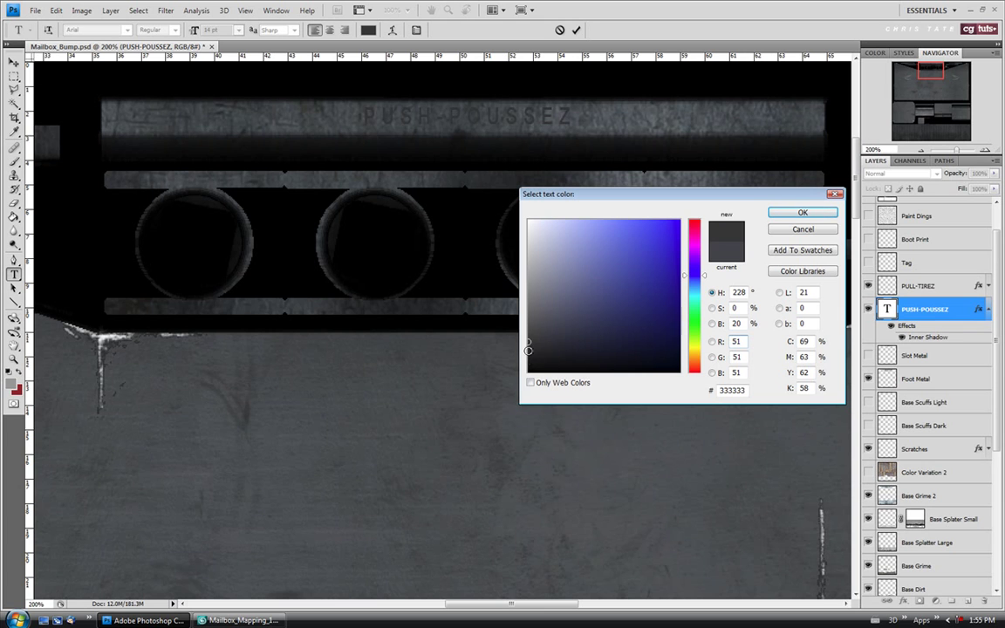
{"action": "left_click", "coordinate": [527, 349]}
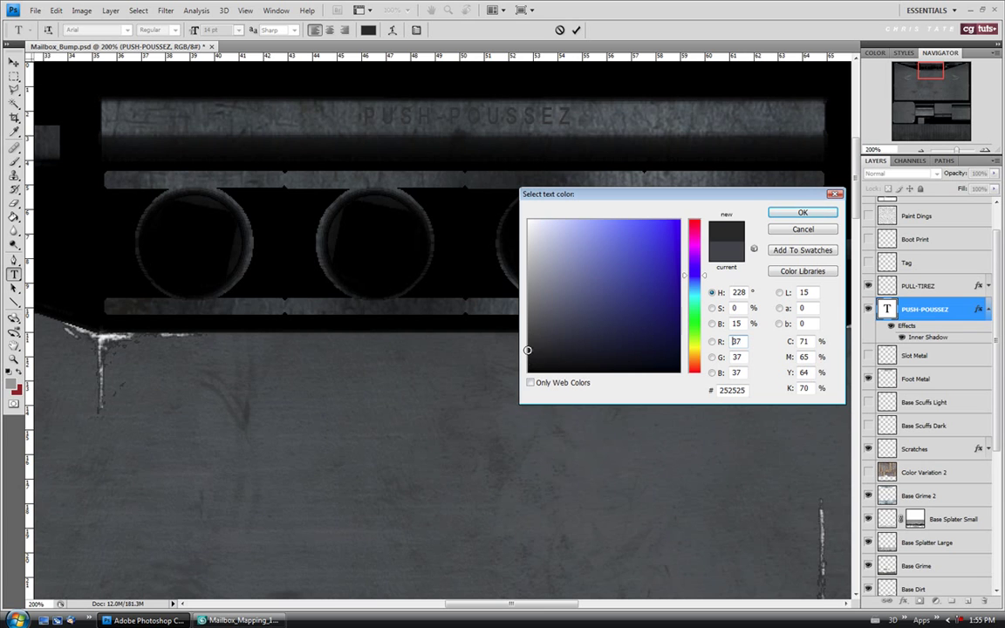
{"action": "left_click", "coordinate": [790, 218]}
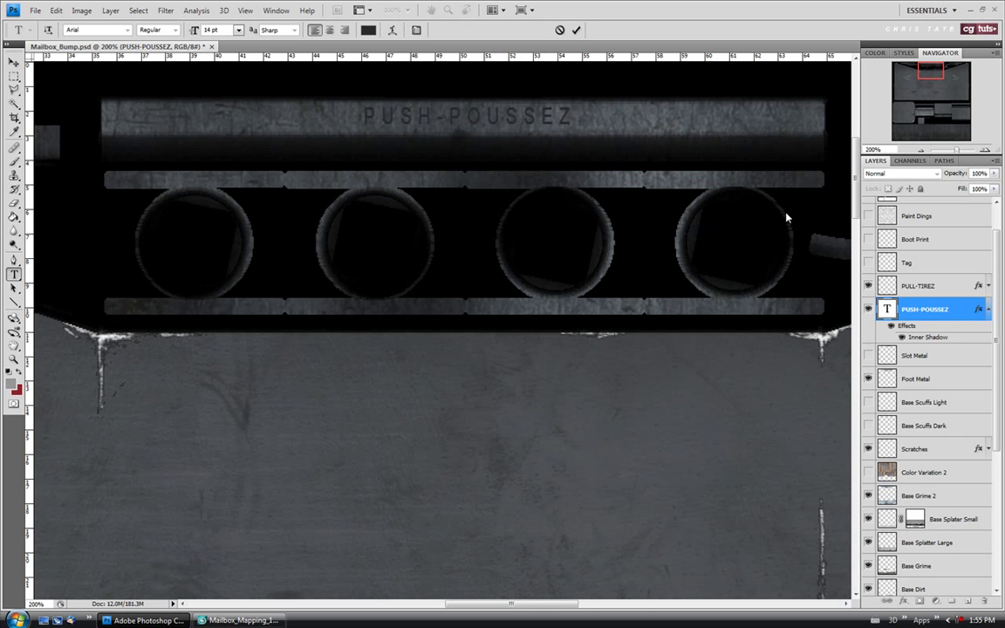
Step: Turn off the PUSH-POUSSEZ layer's Inner Shadow and apply the same Blur filter to its lettering, rasterizing the text
{"action": "left_click", "coordinate": [902, 338]}
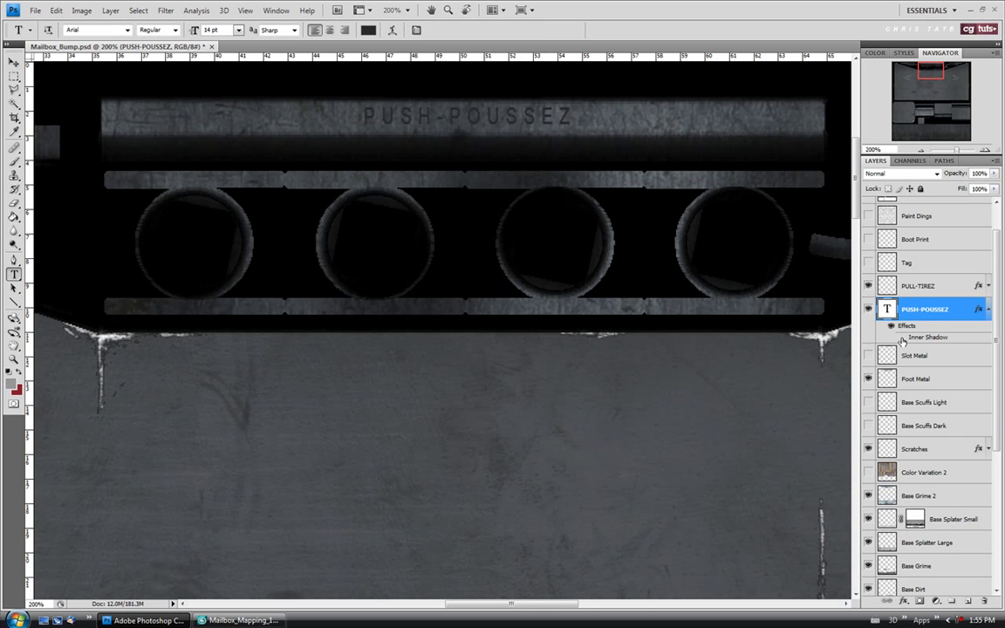
{"action": "left_click", "coordinate": [157, 15]}
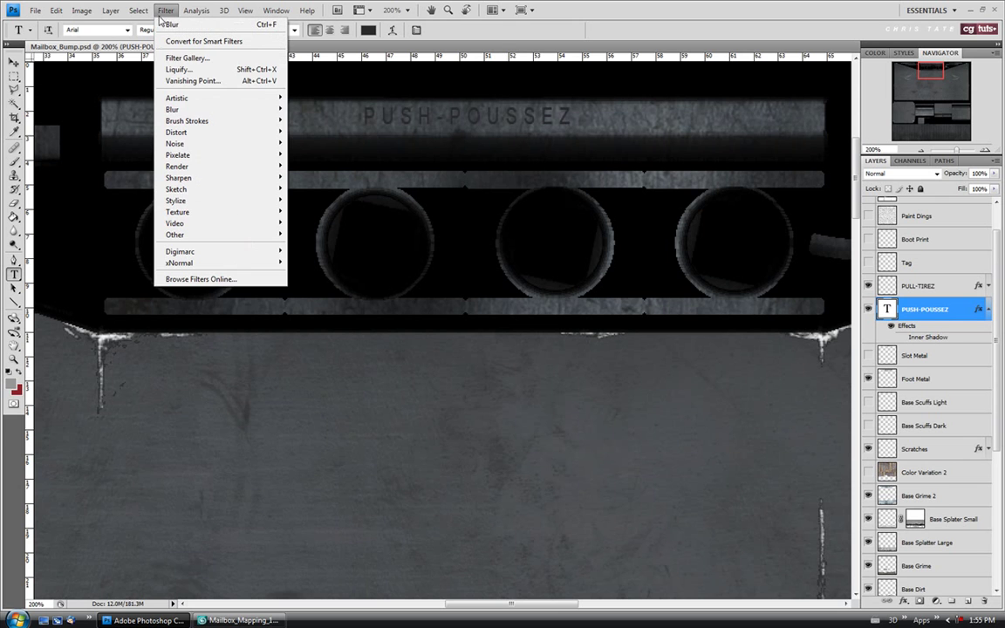
{"action": "left_click", "coordinate": [174, 26]}
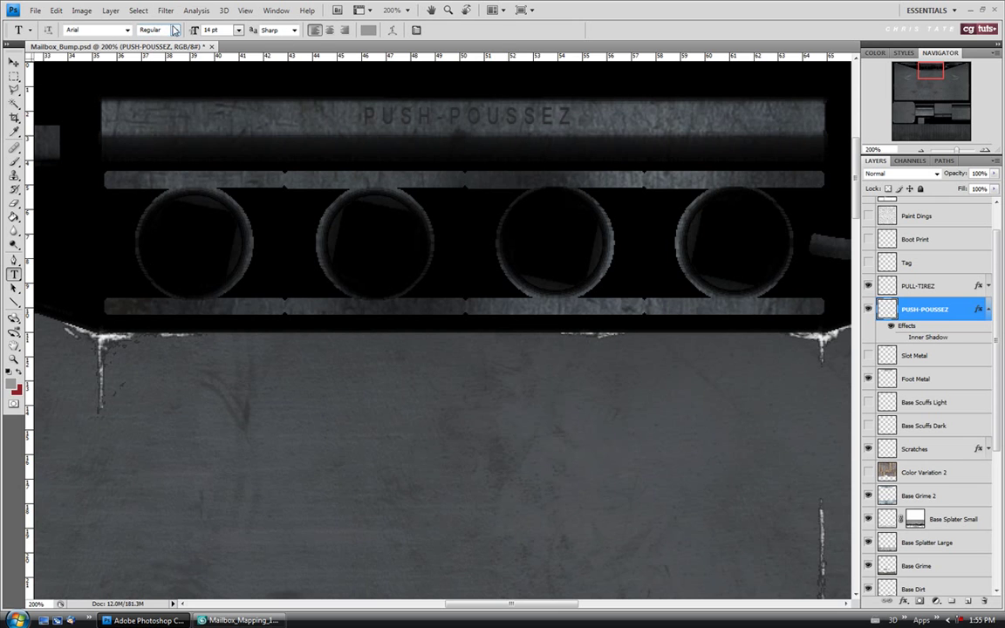
{"action": "left_click", "coordinate": [988, 310]}
{"action": "left_click_drag", "start_coordinate": [997, 327], "coordinate": [999, 379]}
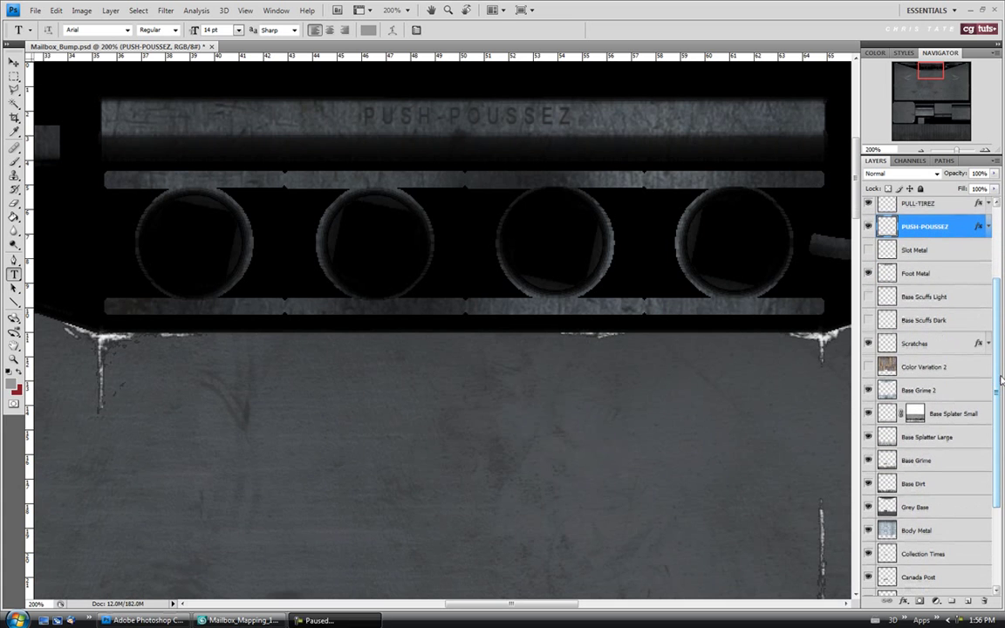
{"action": "left_click", "coordinate": [14, 360]}
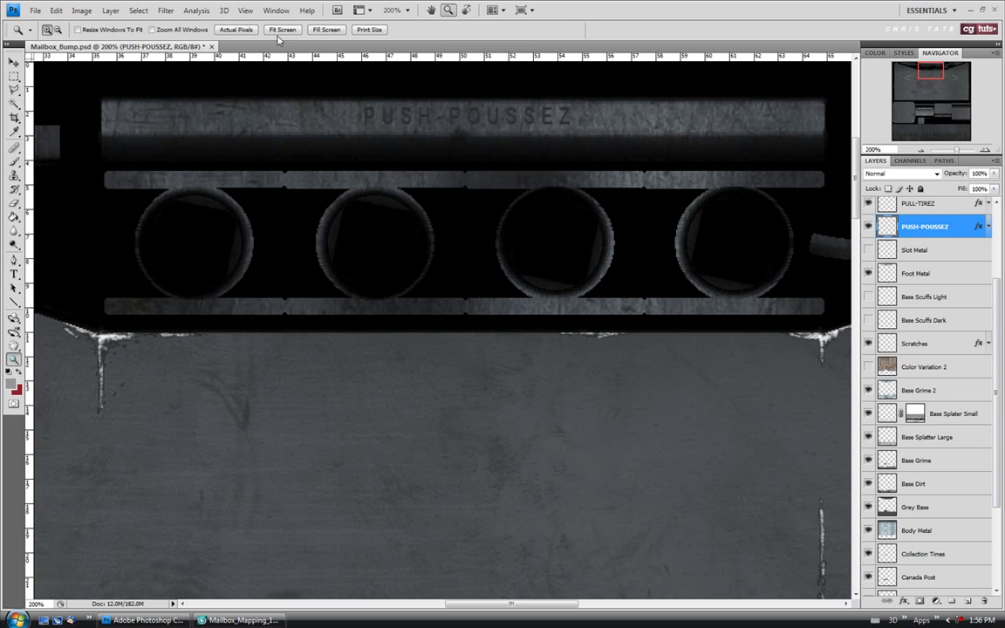
{"action": "left_click", "coordinate": [279, 32]}
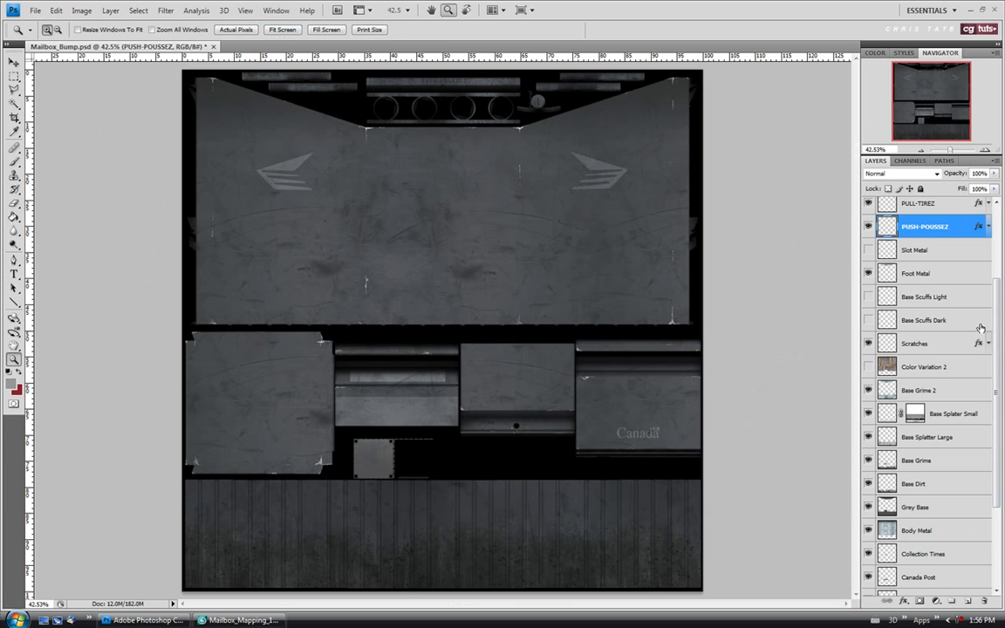
{"action": "left_click_drag", "start_coordinate": [998, 328], "coordinate": [995, 436]}
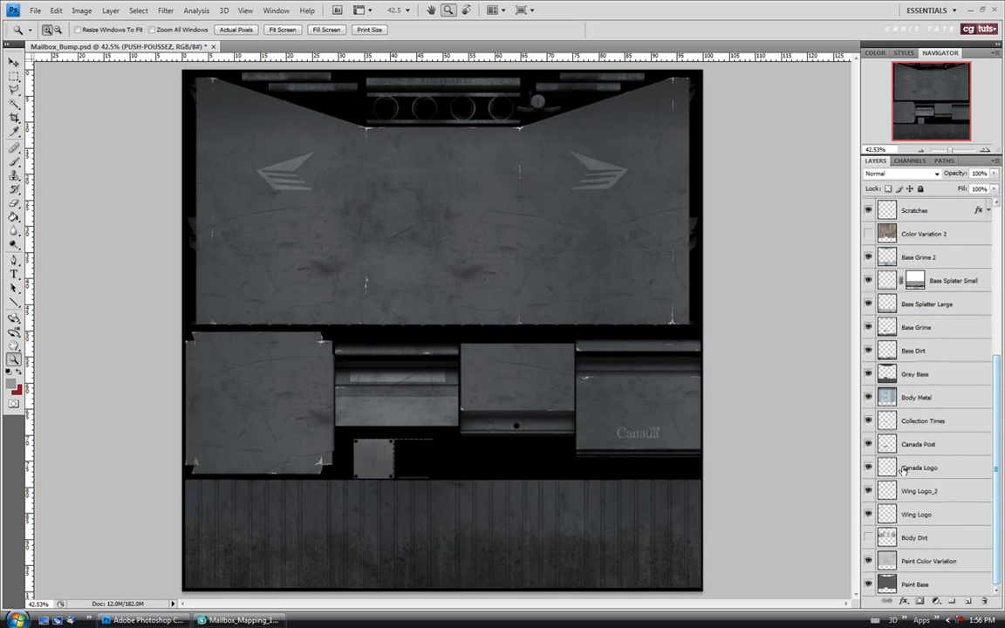
Step: Desaturate the Body Metal layer
{"action": "left_click", "coordinate": [909, 400]}
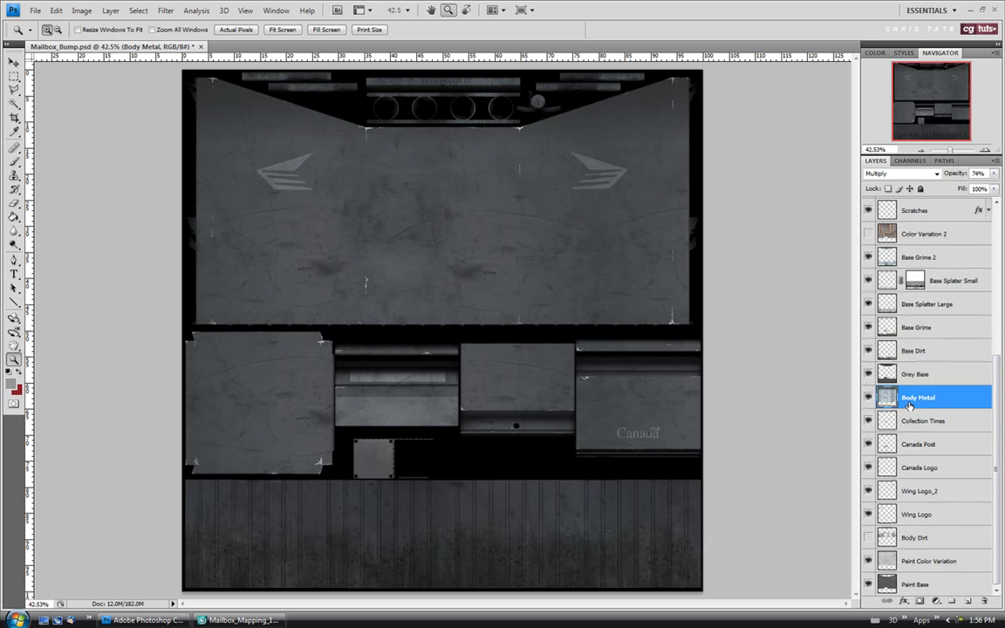
{"action": "left_click", "coordinate": [82, 10]}
{"action": "mouse_move", "coordinate": [97, 41]}
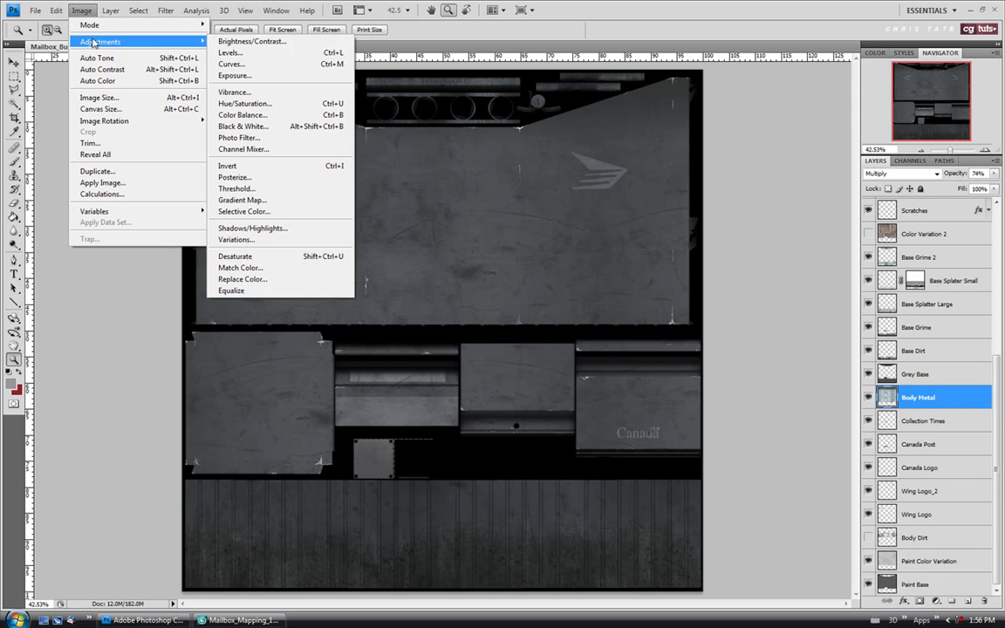
{"action": "left_click", "coordinate": [258, 255]}
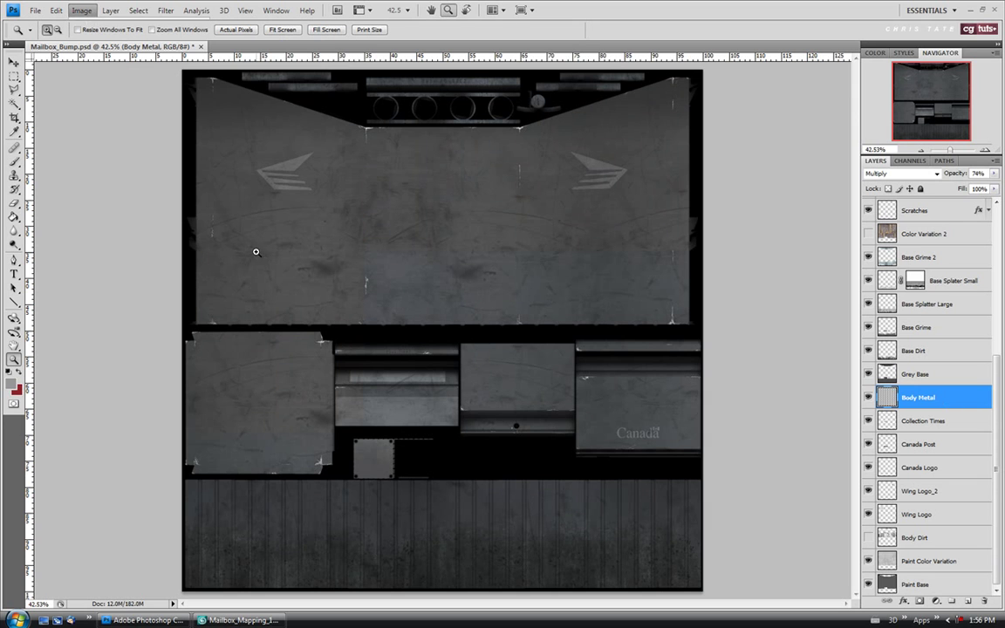
Step: Raise the Body Metal layer's lightness to about +38 with the Hue/Saturation adjustment
{"action": "left_click", "coordinate": [82, 10]}
{"action": "mouse_move", "coordinate": [81, 41]}
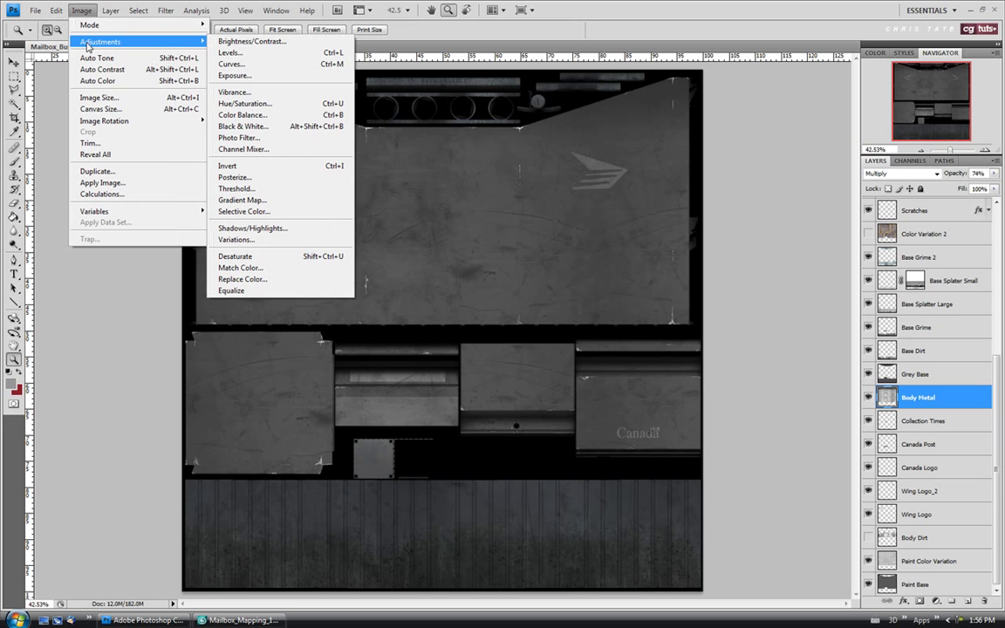
{"action": "left_click", "coordinate": [244, 106]}
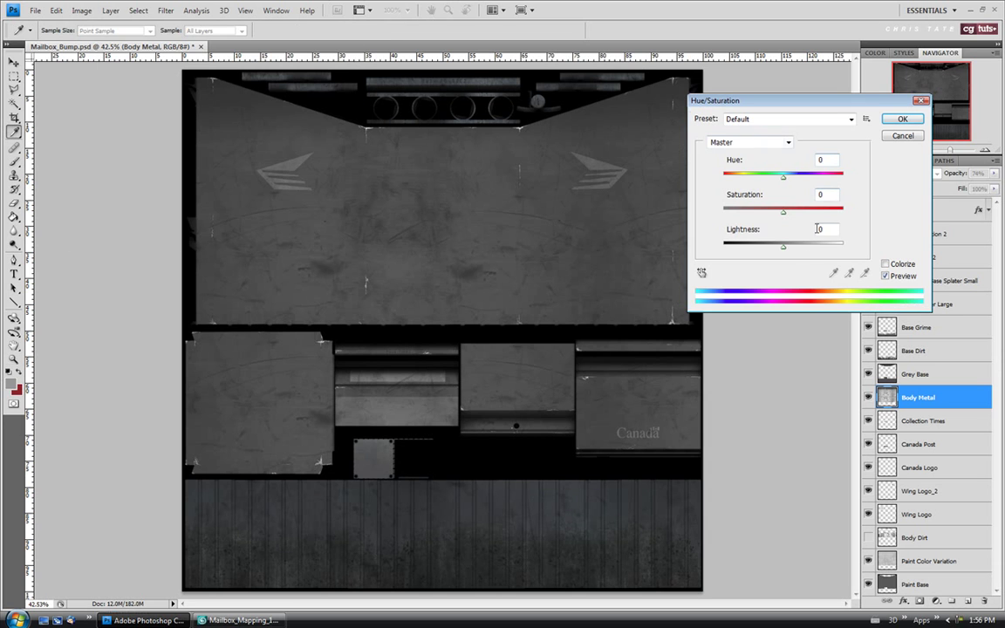
{"action": "left_click_drag", "start_coordinate": [784, 247], "coordinate": [804, 252]}
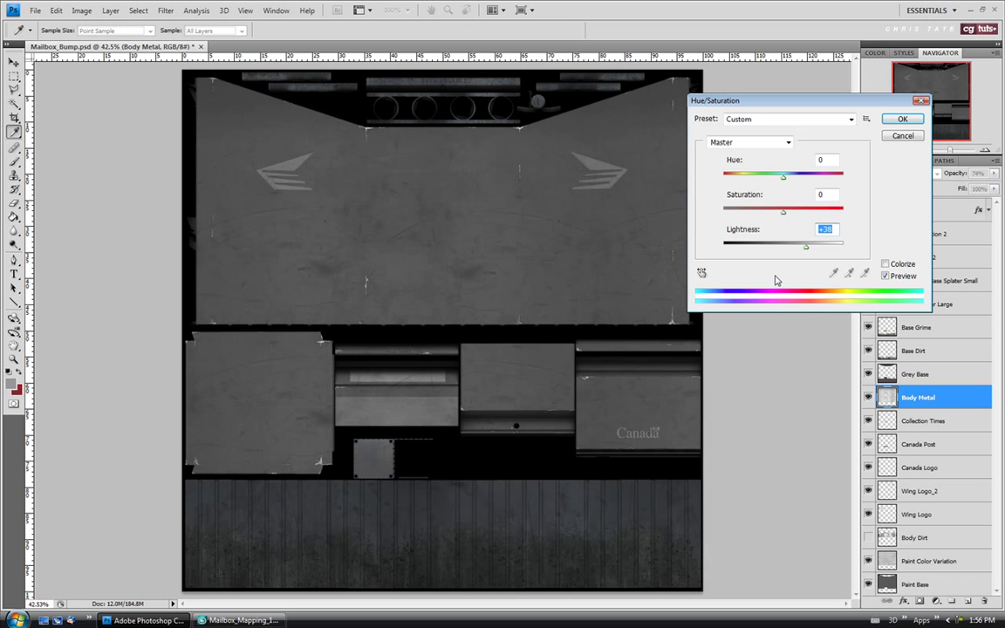
{"action": "left_click_drag", "start_coordinate": [806, 250], "coordinate": [804, 250]}
{"action": "left_click_drag", "start_coordinate": [803, 250], "coordinate": [806, 251]}
{"action": "left_click", "coordinate": [902, 121]}
{"action": "key", "text": "z"}
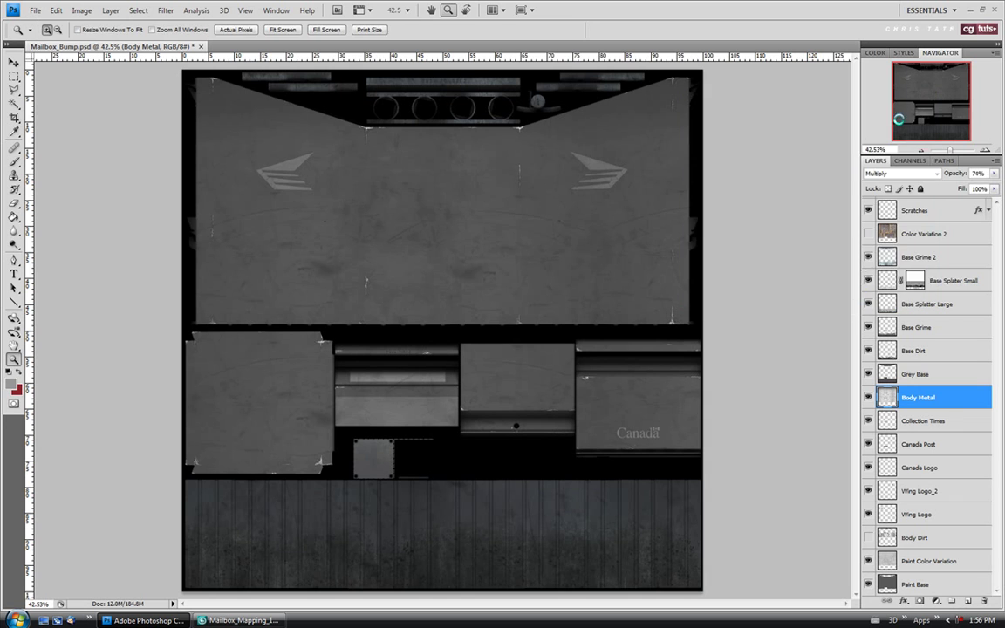
Step: Raise the Grey Base layer's brightness to about 60 with the Brightness/Contrast adjustment
{"action": "scroll", "coordinate": [994, 417], "scroll_direction": "up", "scroll_amount": 2}
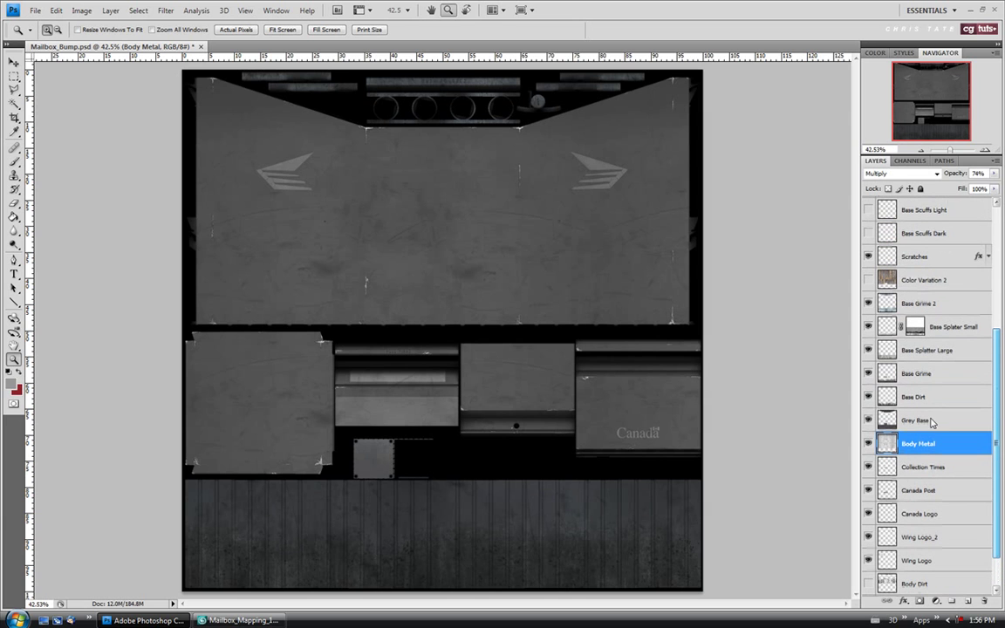
{"action": "left_click", "coordinate": [885, 422]}
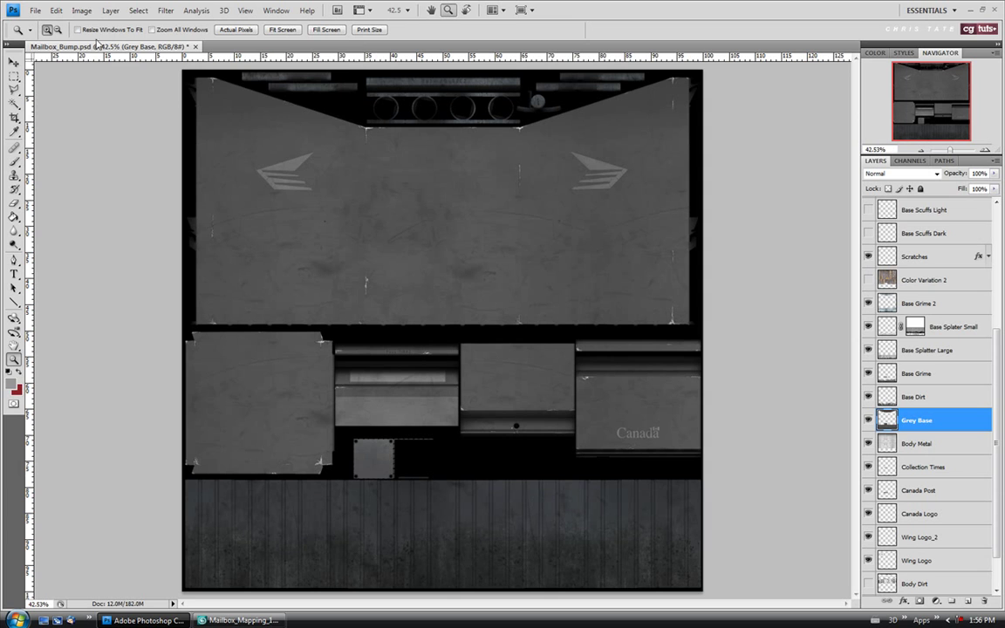
{"action": "left_click", "coordinate": [81, 11]}
{"action": "mouse_move", "coordinate": [76, 41]}
{"action": "left_click", "coordinate": [251, 41]}
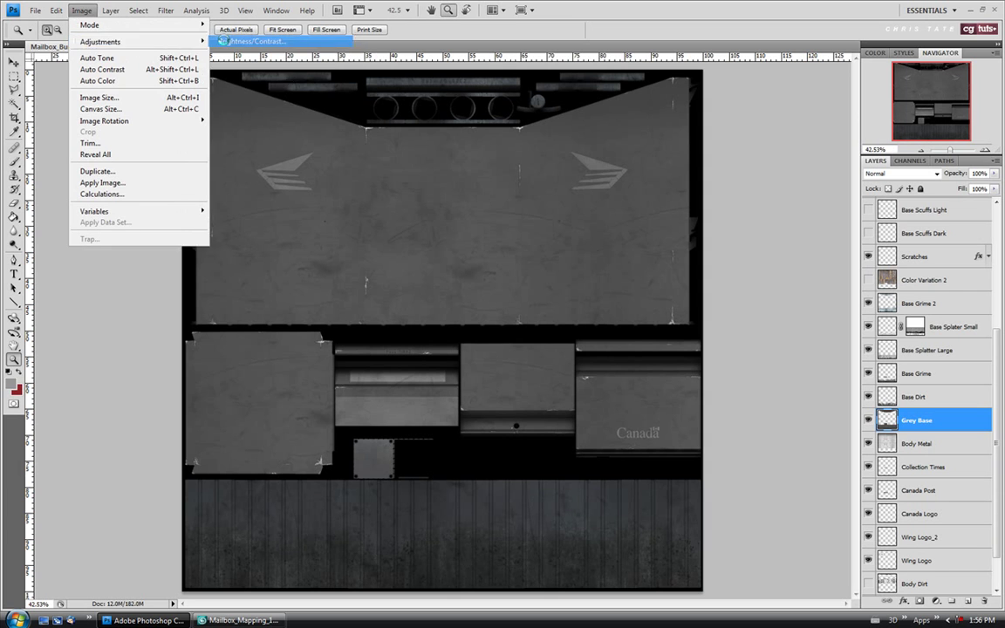
{"action": "left_click_drag", "start_coordinate": [569, 85], "coordinate": [585, 86]}
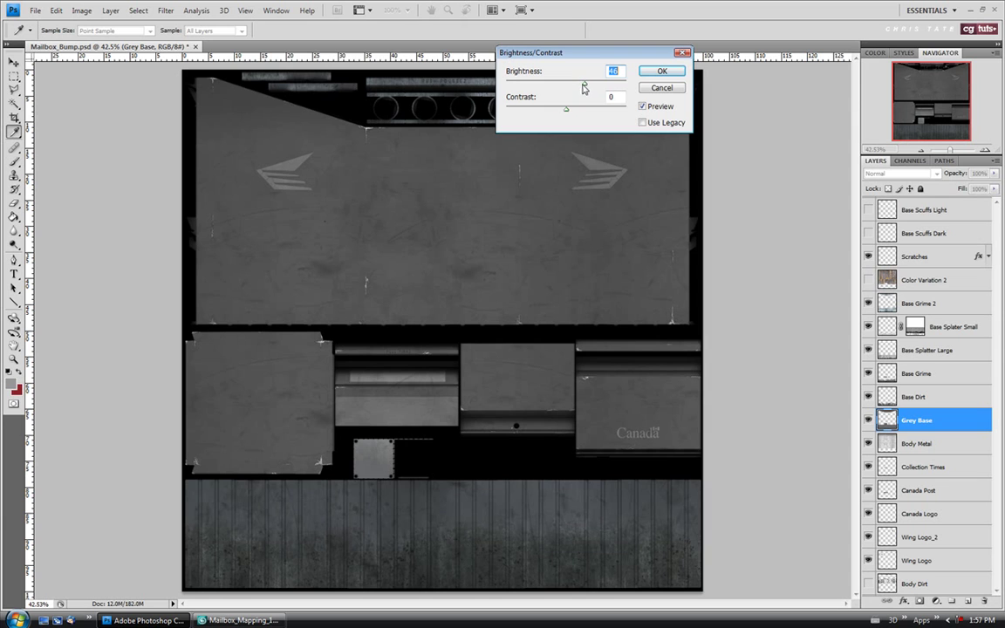
{"action": "left_click_drag", "start_coordinate": [588, 85], "coordinate": [591, 85]}
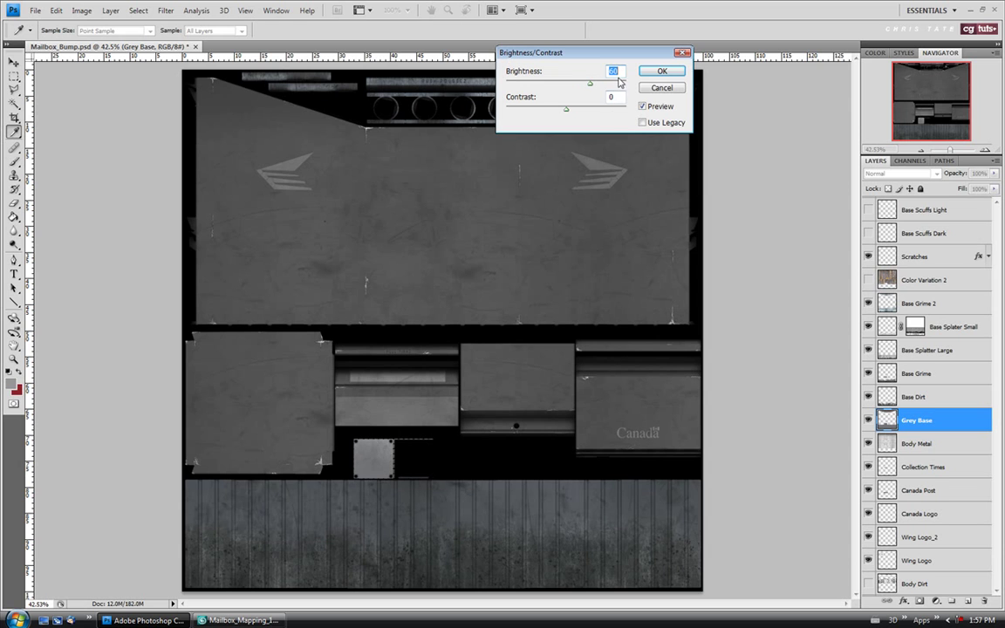
{"action": "left_click", "coordinate": [650, 74]}
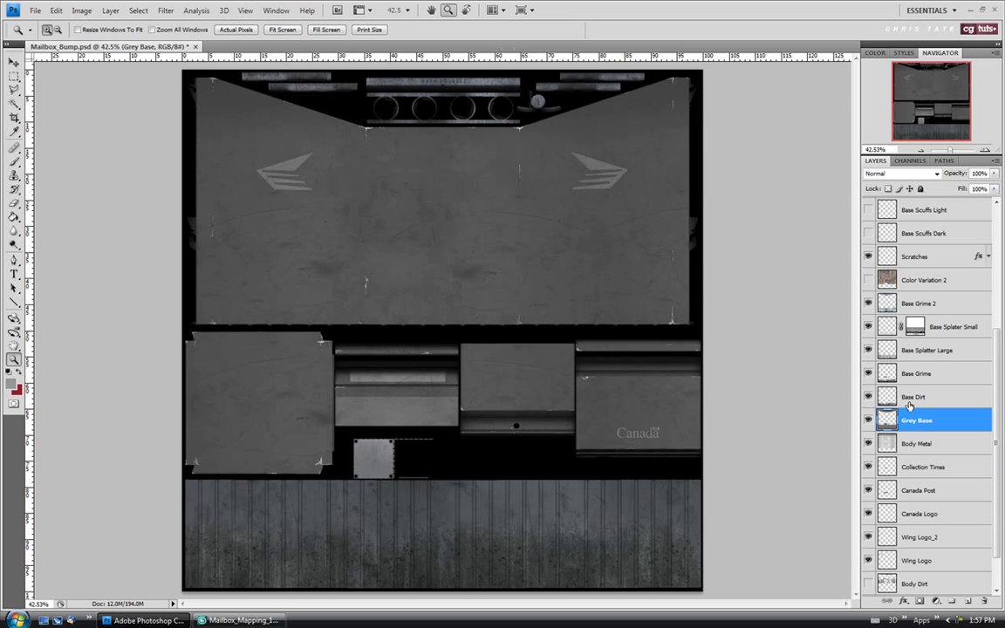
Step: Hide the Base Dirt, Base Grime and Base Splatter Large layers, and save the file
{"action": "left_click", "coordinate": [908, 403]}
{"action": "left_click", "coordinate": [867, 399]}
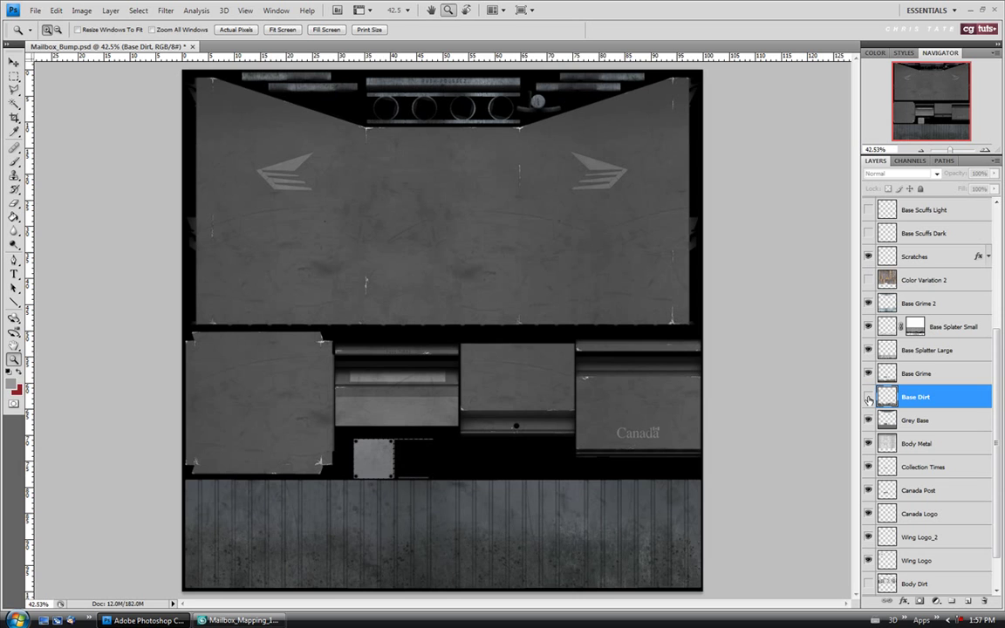
{"action": "left_click", "coordinate": [868, 399]}
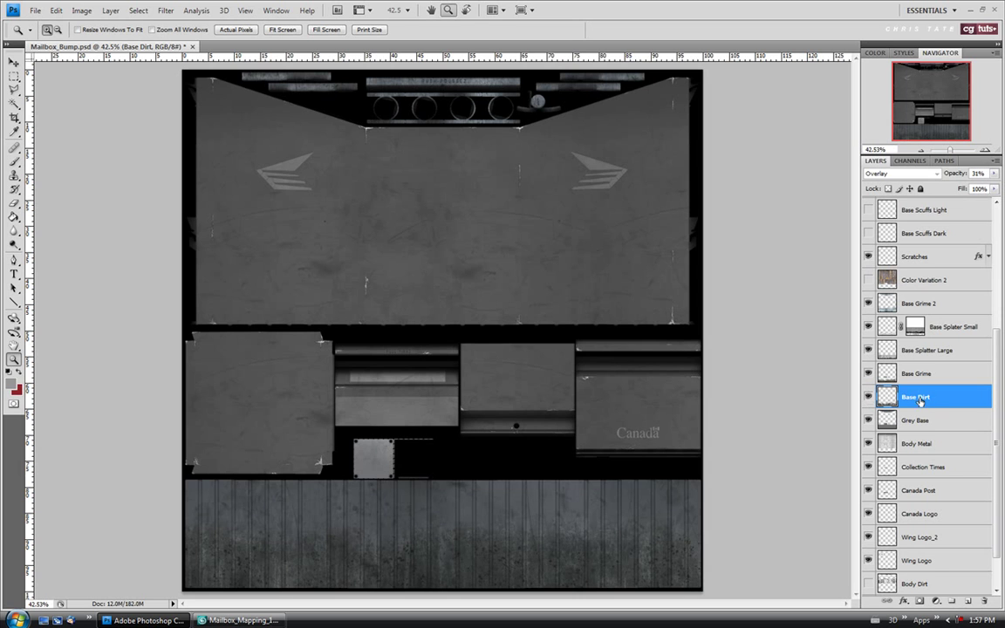
{"action": "left_click", "coordinate": [868, 399]}
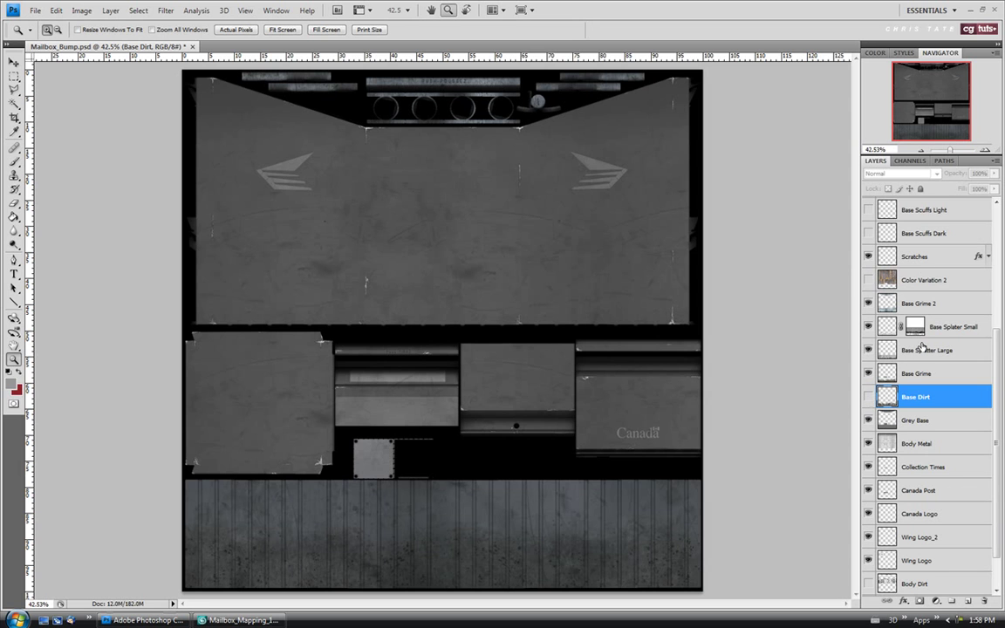
{"action": "left_click", "coordinate": [35, 10]}
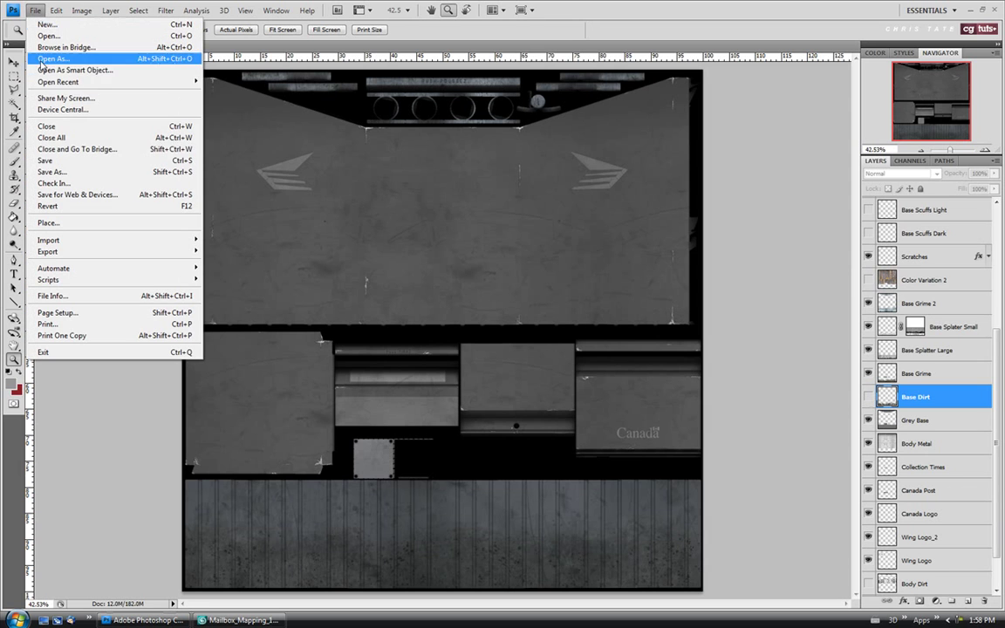
{"action": "left_click", "coordinate": [45, 160]}
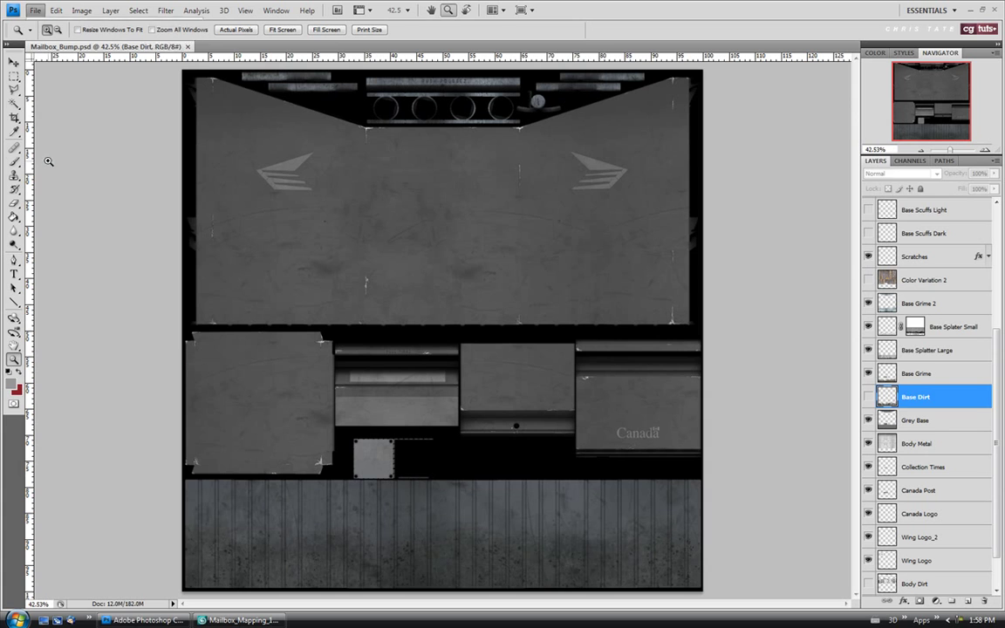
{"action": "left_click", "coordinate": [901, 351]}
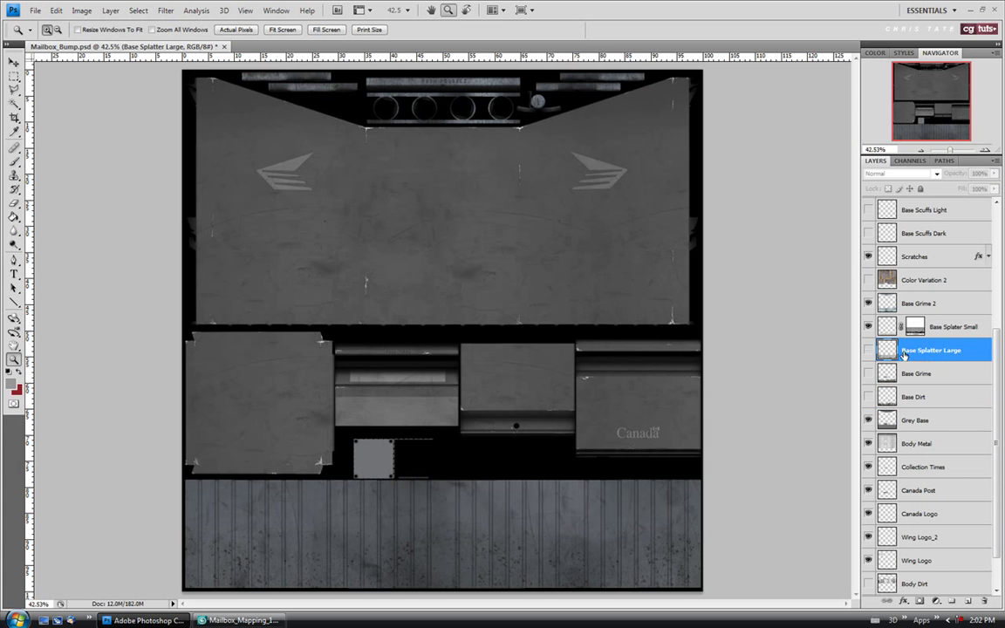
Step: Invert the colours of the Base Splater Small layer and set its blend mode to Screen
{"action": "left_click", "coordinate": [959, 335]}
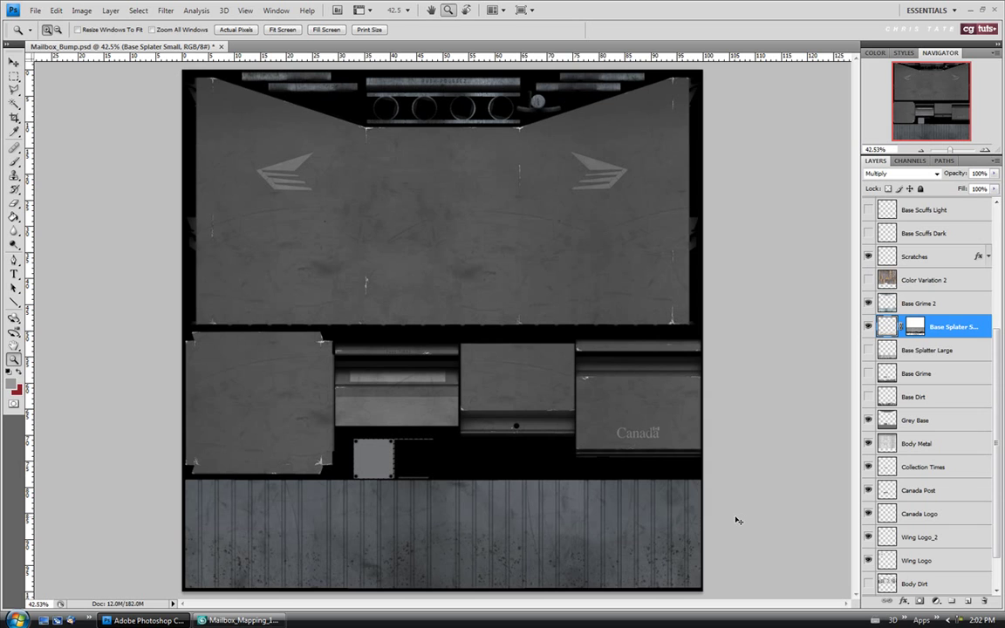
{"action": "key", "text": "ctrl+i"}
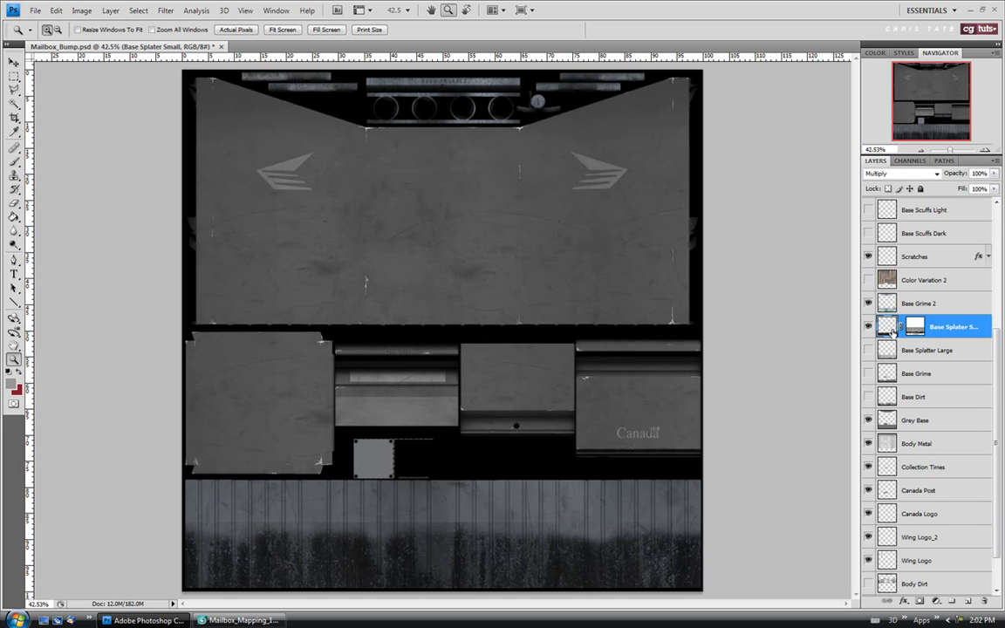
{"action": "left_click", "coordinate": [907, 174]}
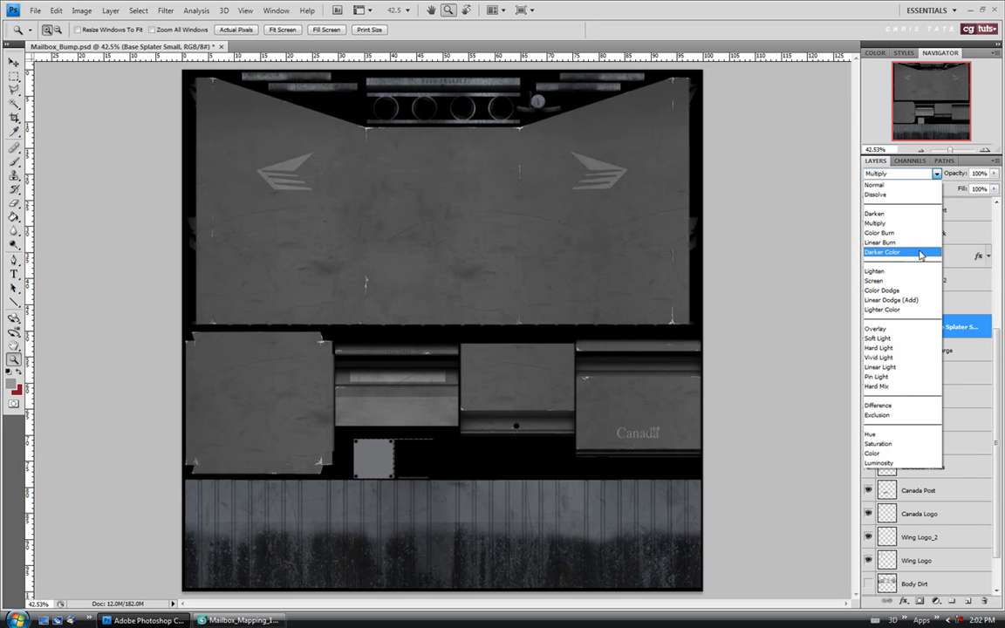
{"action": "left_click", "coordinate": [904, 281]}
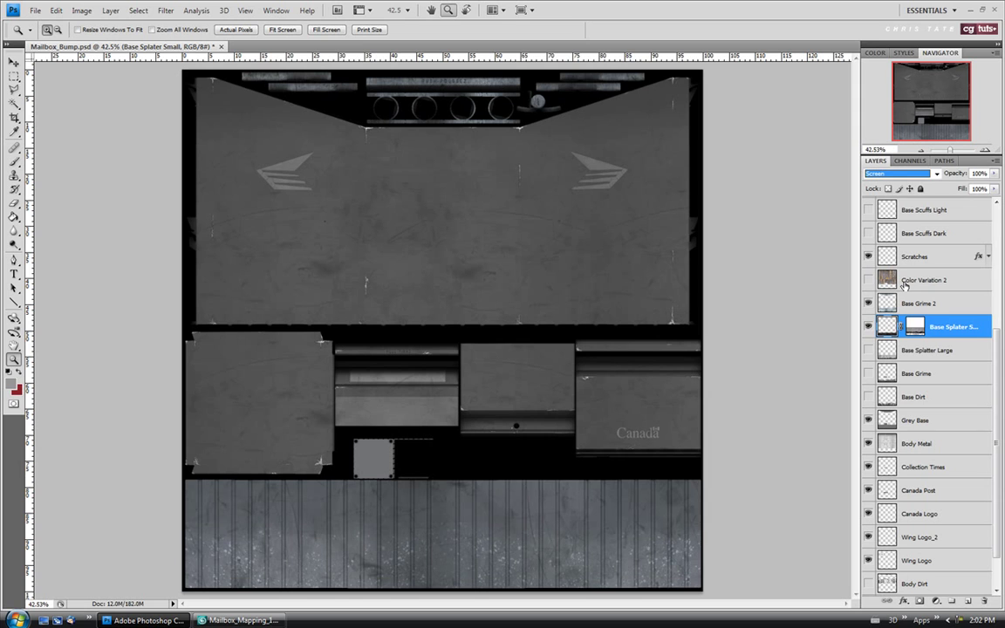
Step: Lower the Base Splater Small layer's opacity to about 45%
{"action": "left_click", "coordinate": [994, 175]}
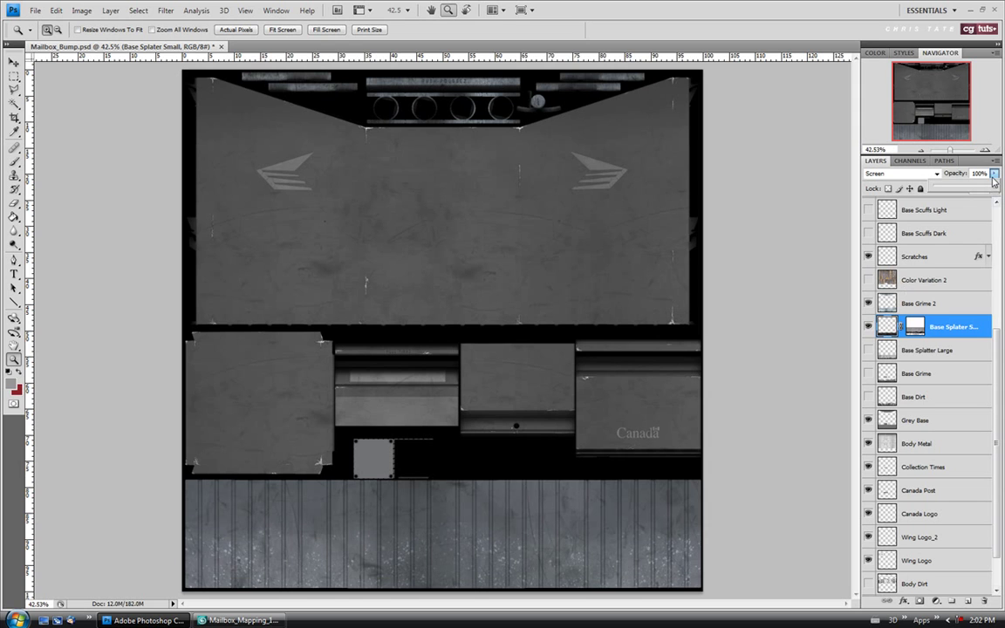
{"action": "left_click_drag", "start_coordinate": [994, 192], "coordinate": [962, 192]}
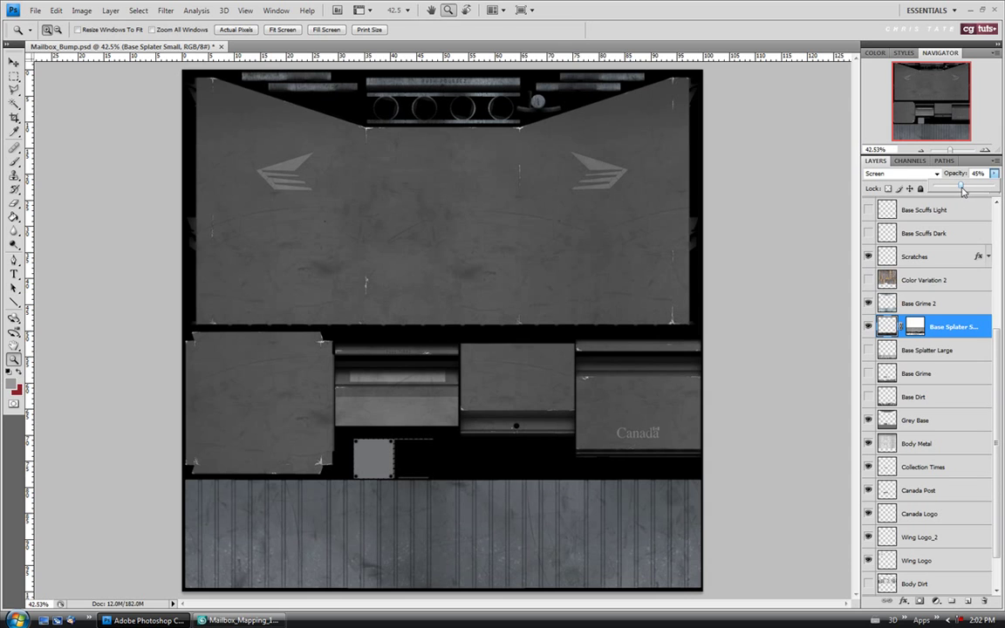
{"action": "left_click", "coordinate": [950, 326]}
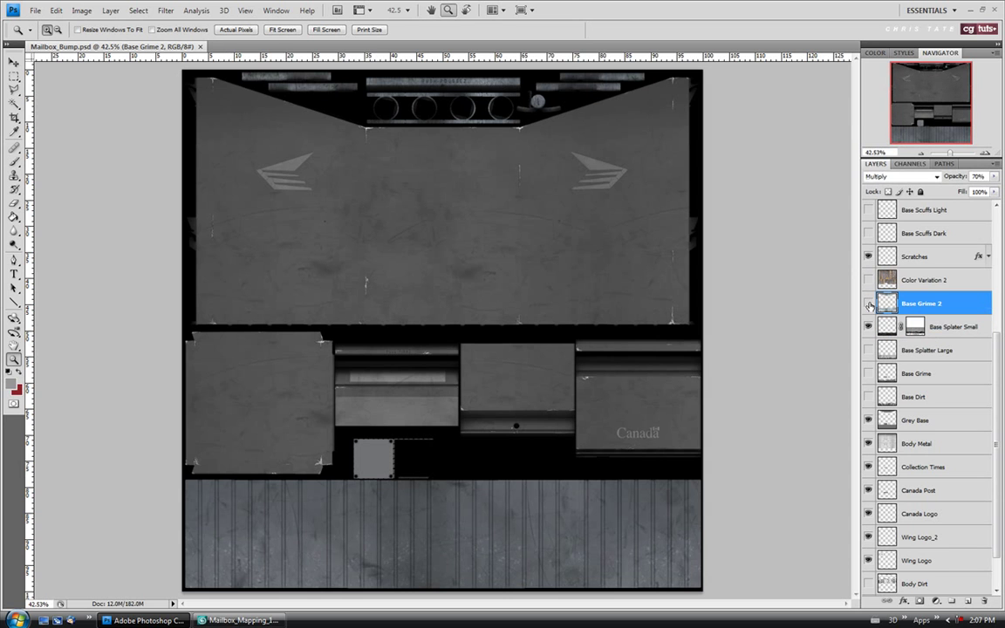
Step: Keep the Base Grime 2 layer visible and desaturate it
{"action": "left_click", "coordinate": [868, 303]}
{"action": "left_click", "coordinate": [85, 14]}
{"action": "mouse_move", "coordinate": [101, 41]}
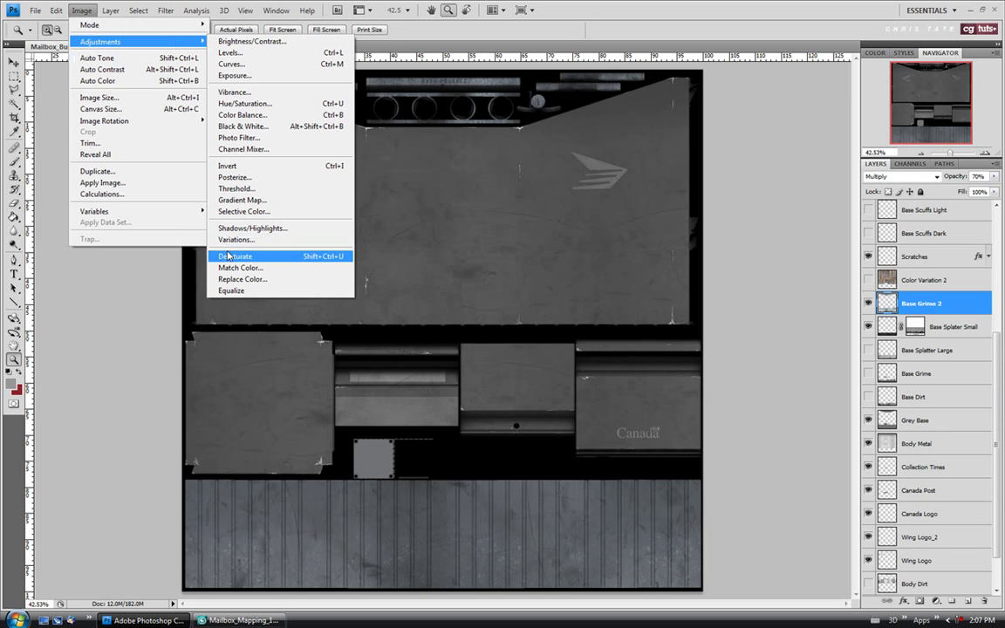
{"action": "left_click", "coordinate": [227, 256]}
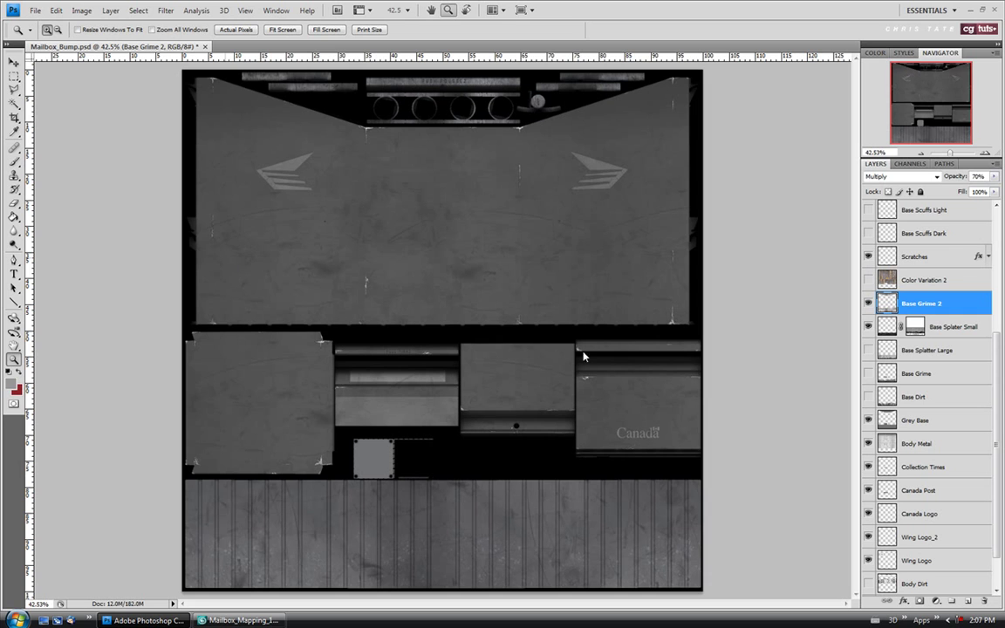
Step: Lower the Base Grime 2 layer's opacity to 60%
{"action": "left_click", "coordinate": [993, 177]}
{"action": "left_click_drag", "start_coordinate": [984, 188], "coordinate": [972, 192]}
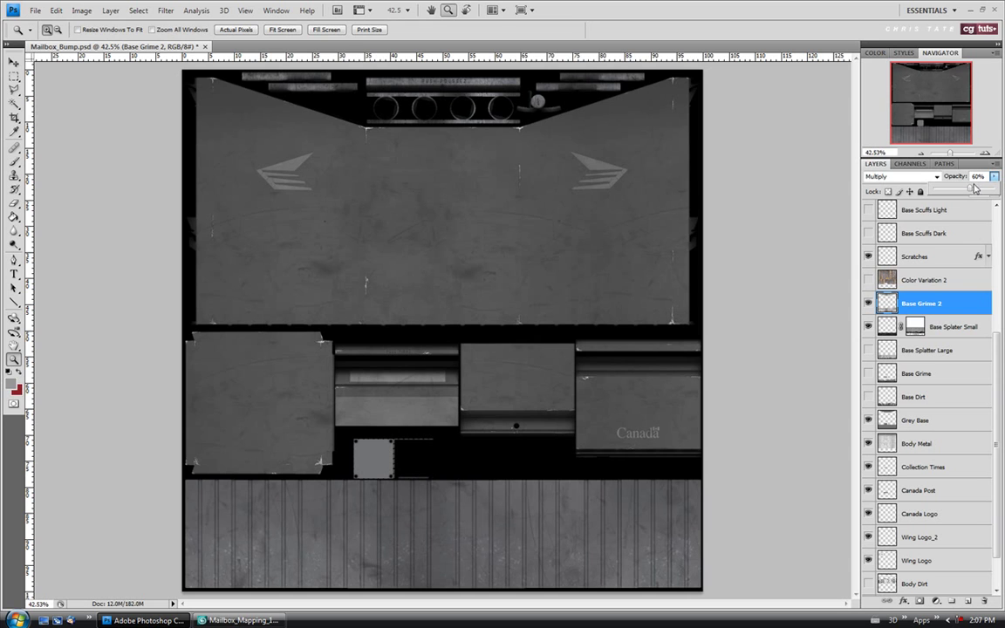
{"action": "left_click", "coordinate": [945, 308]}
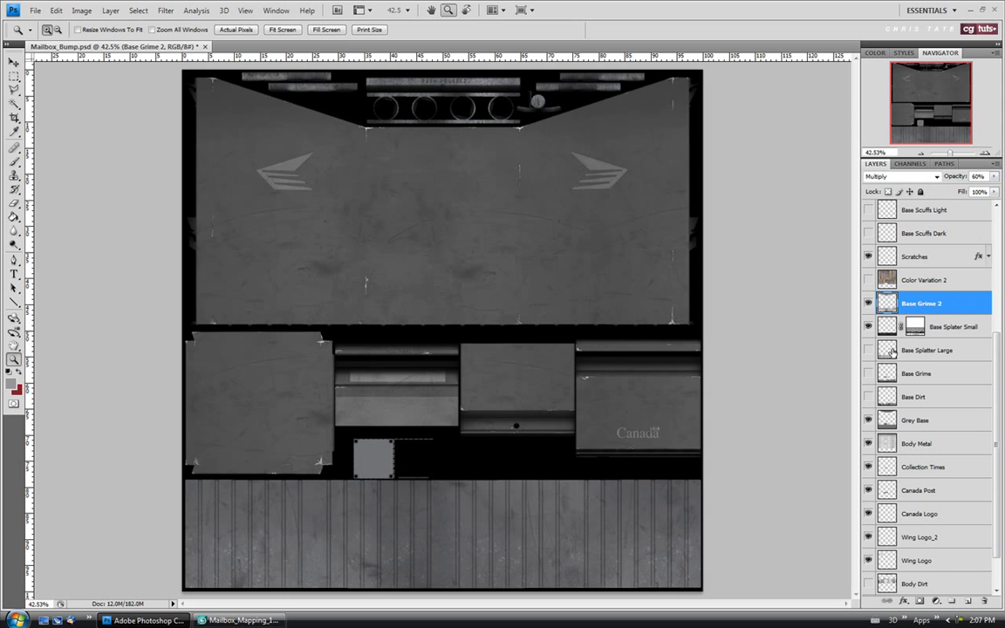
Step: Check the Foot Metal layer's effect by toggling its visibility, and desaturate the layer
{"action": "left_click_drag", "start_coordinate": [1000, 356], "coordinate": [999, 251]}
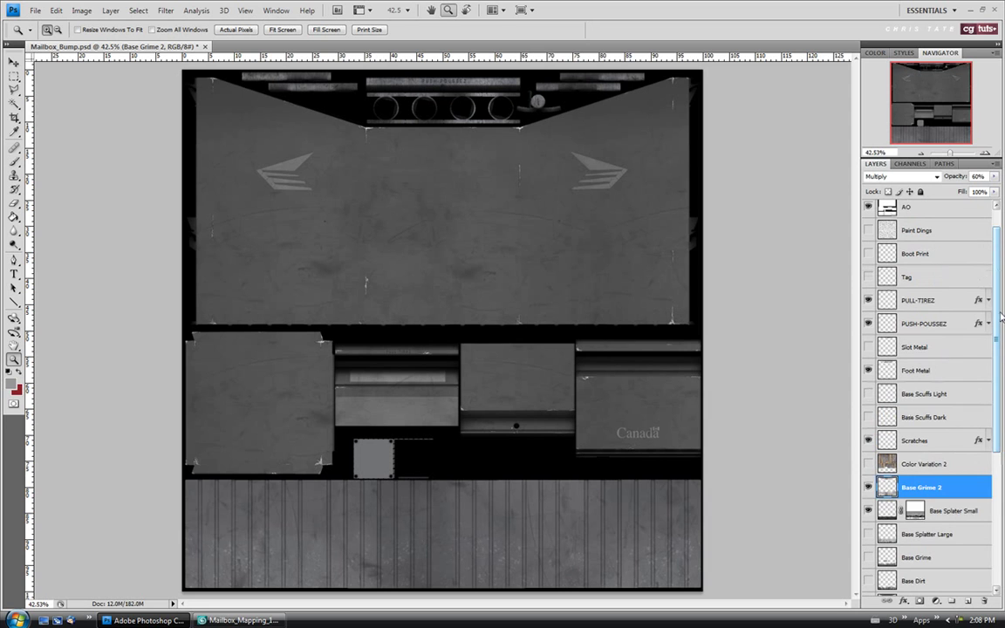
{"action": "scroll", "coordinate": [900, 281], "scroll_direction": "up", "scroll_amount": 1}
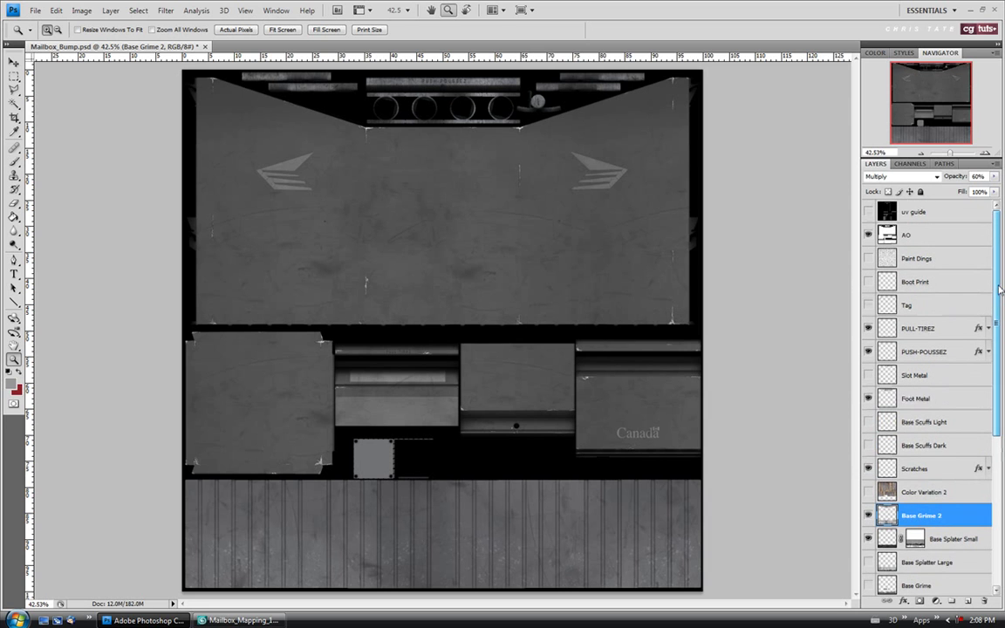
{"action": "left_click", "coordinate": [920, 398]}
{"action": "left_click", "coordinate": [868, 399]}
{"action": "left_click", "coordinate": [869, 398]}
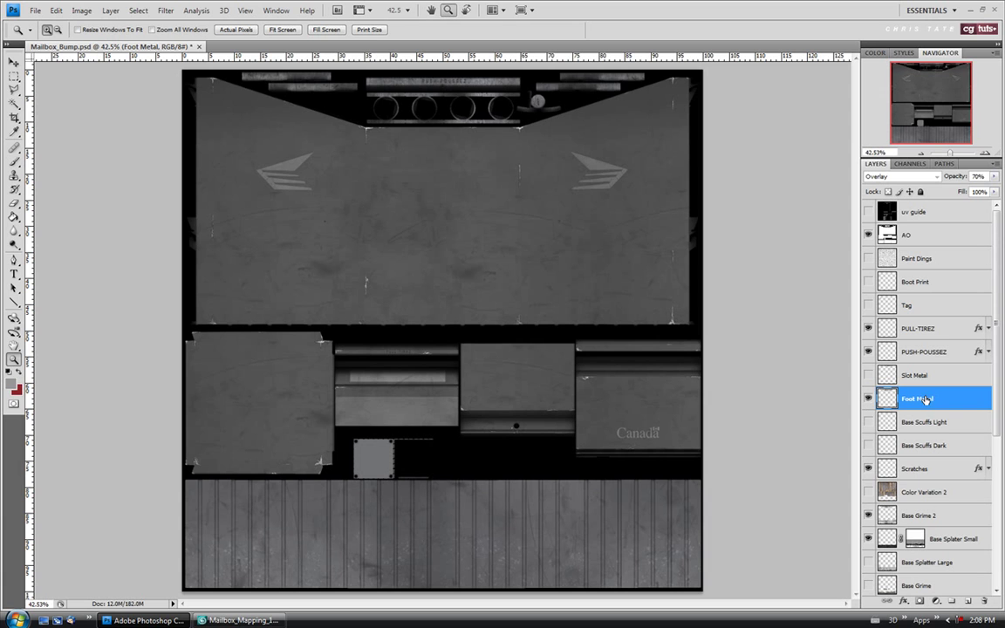
{"action": "left_click", "coordinate": [81, 11]}
{"action": "mouse_move", "coordinate": [102, 41]}
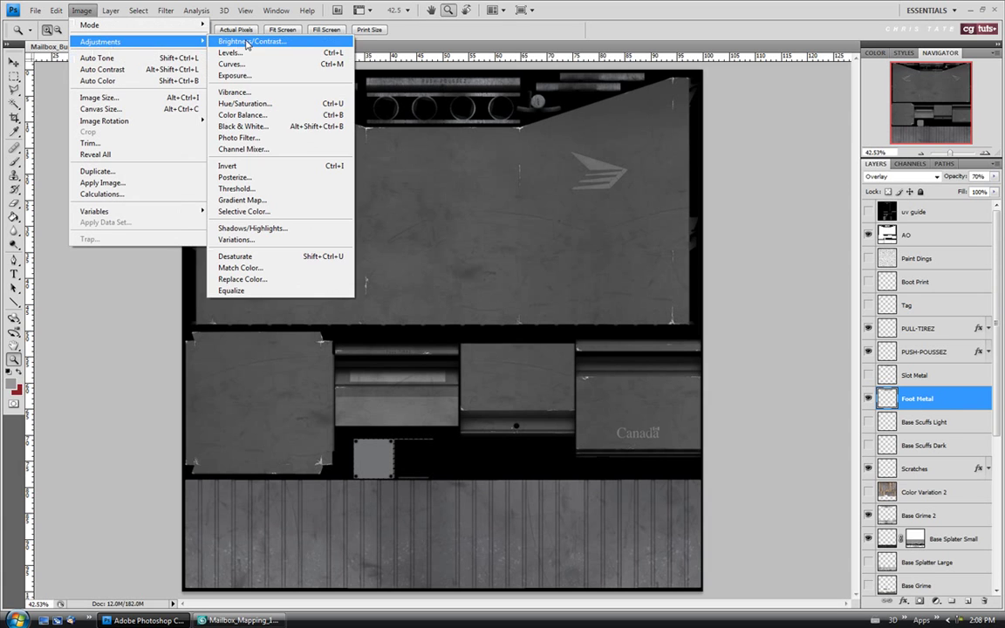
{"action": "left_click", "coordinate": [234, 256]}
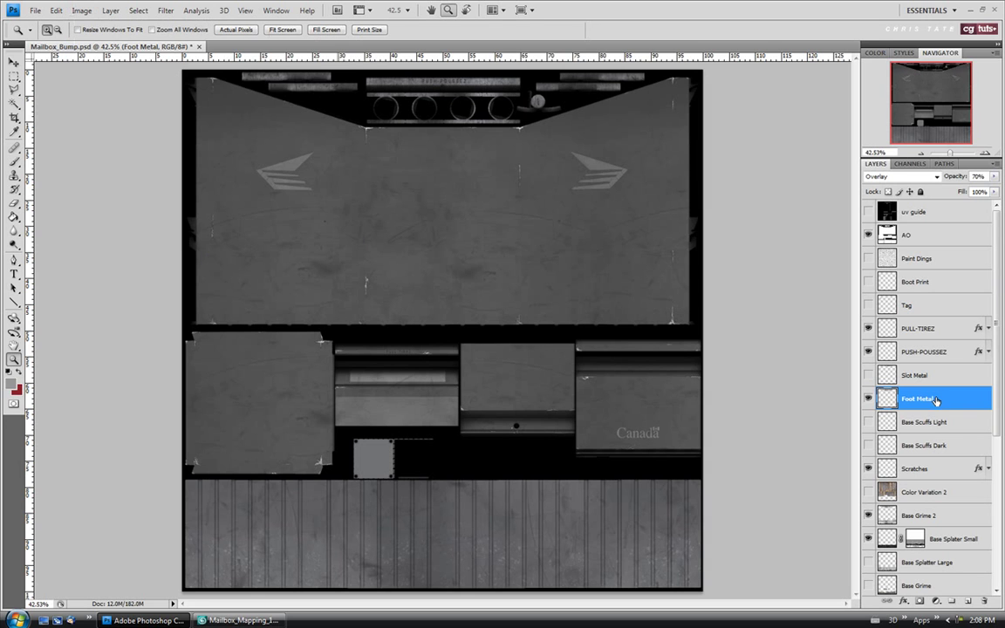
Step: Lower the Foot Metal layer's opacity to 65%
{"action": "left_click", "coordinate": [993, 176]}
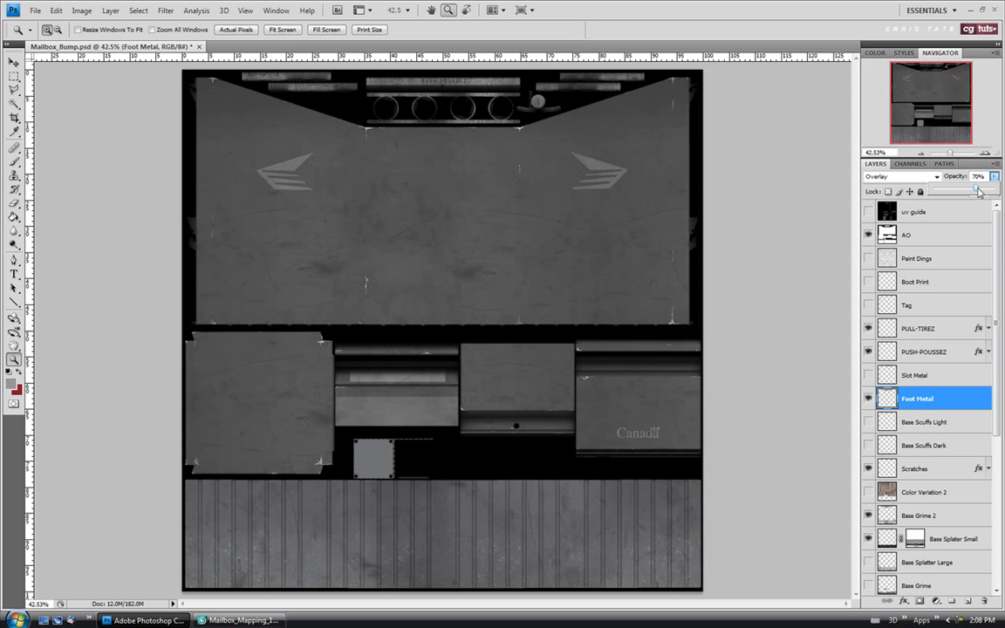
{"action": "left_click_drag", "start_coordinate": [979, 192], "coordinate": [976, 192]}
{"action": "mouse_move", "coordinate": [977, 192]}
{"action": "left_mouse_down"}
{"action": "mouse_move", "coordinate": [957, 192]}
{"action": "mouse_move", "coordinate": [973, 192]}
{"action": "left_mouse_up"}
{"action": "left_click", "coordinate": [942, 396]}
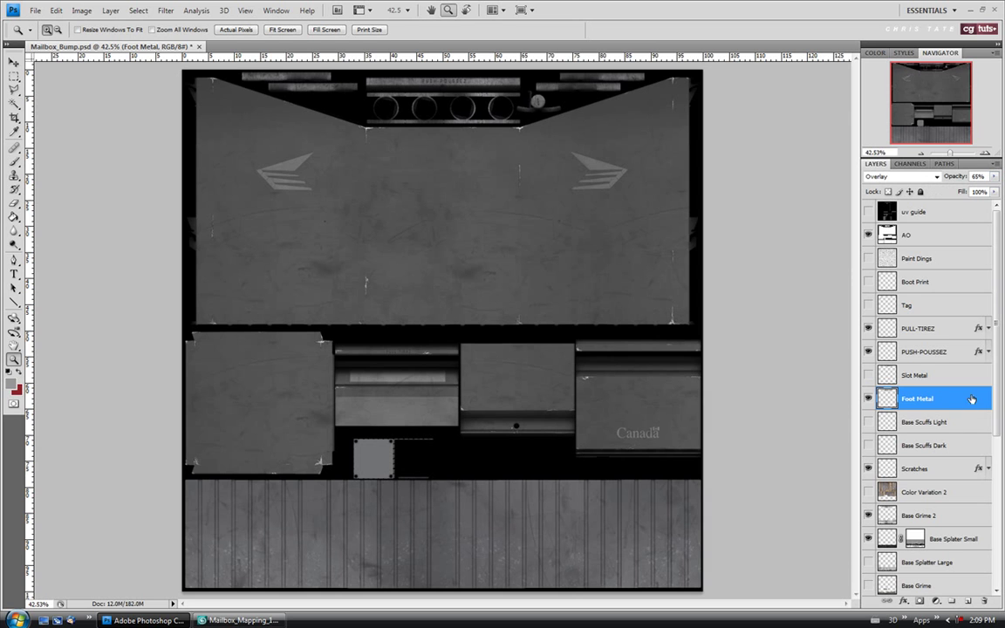
Step: Darken the Scratches layer with Hue/Saturation, lowering its lightness to about -83
{"action": "left_click_drag", "start_coordinate": [997, 328], "coordinate": [997, 406]}
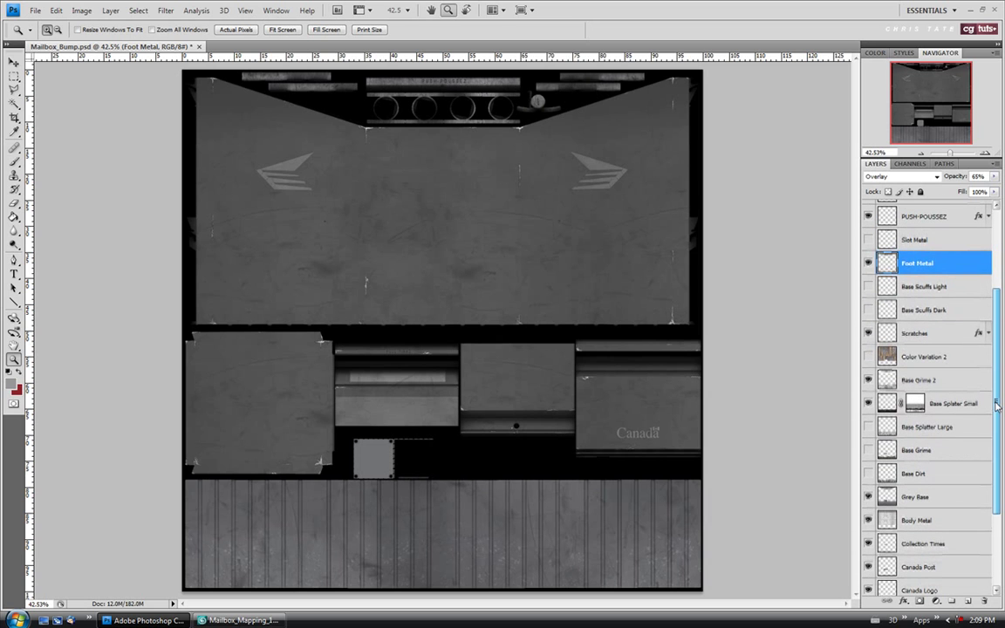
{"action": "left_click", "coordinate": [911, 335]}
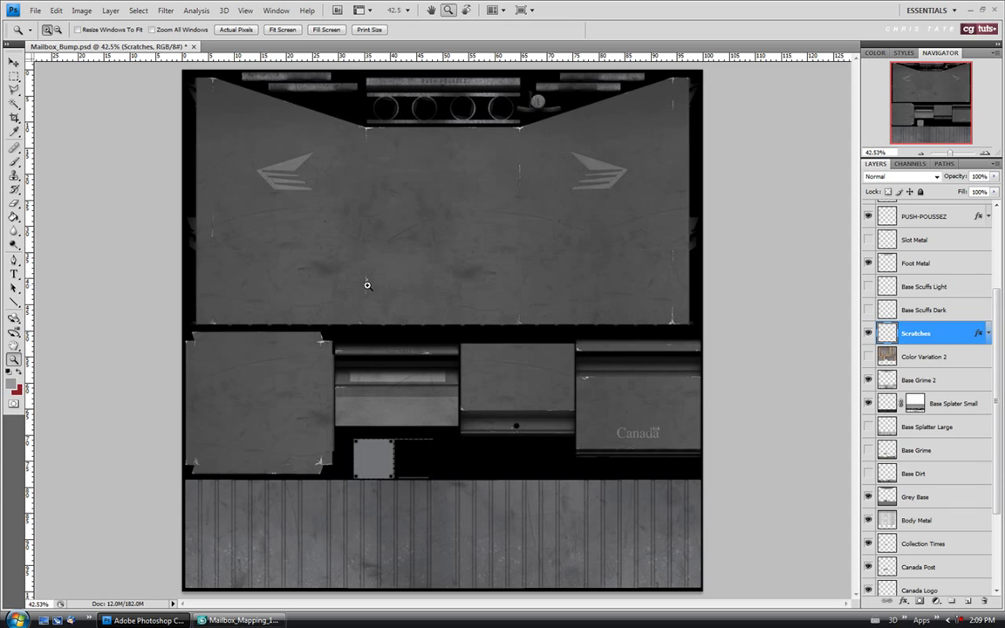
{"action": "left_click", "coordinate": [82, 10]}
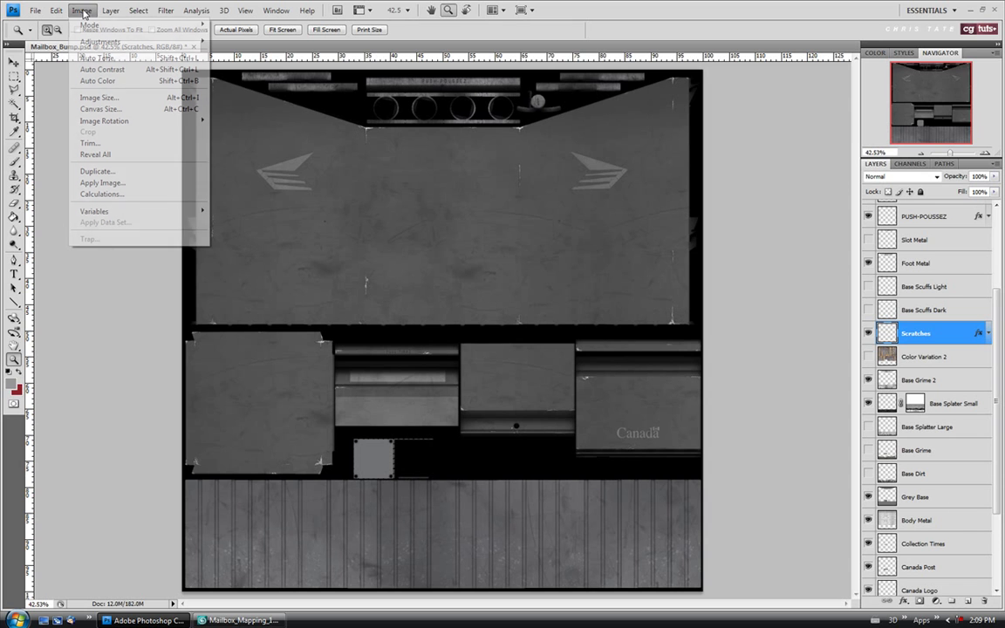
{"action": "mouse_move", "coordinate": [101, 41]}
{"action": "left_click", "coordinate": [296, 101]}
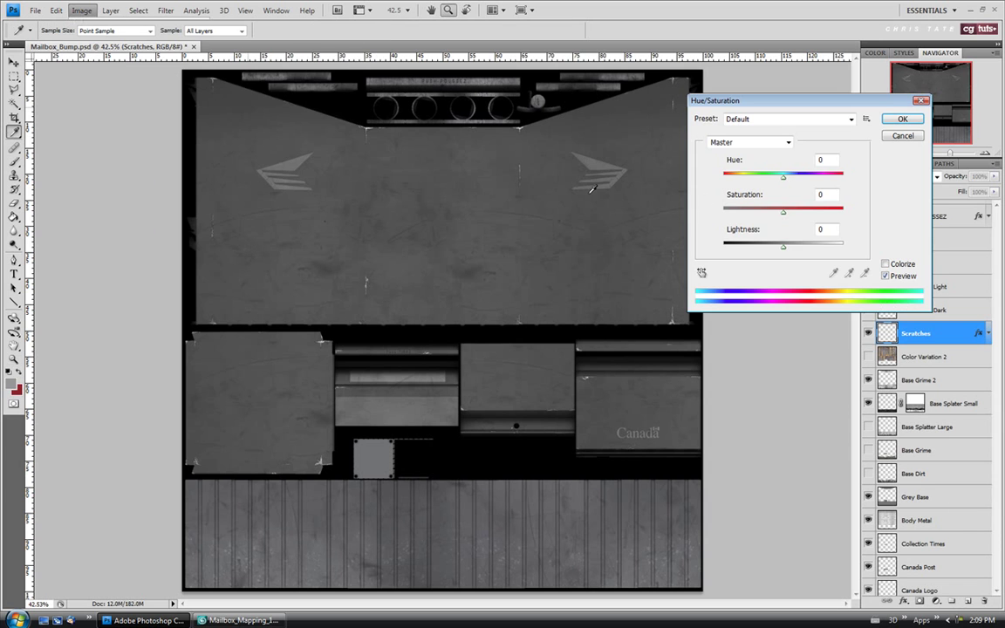
{"action": "left_click_drag", "start_coordinate": [783, 248], "coordinate": [734, 252]}
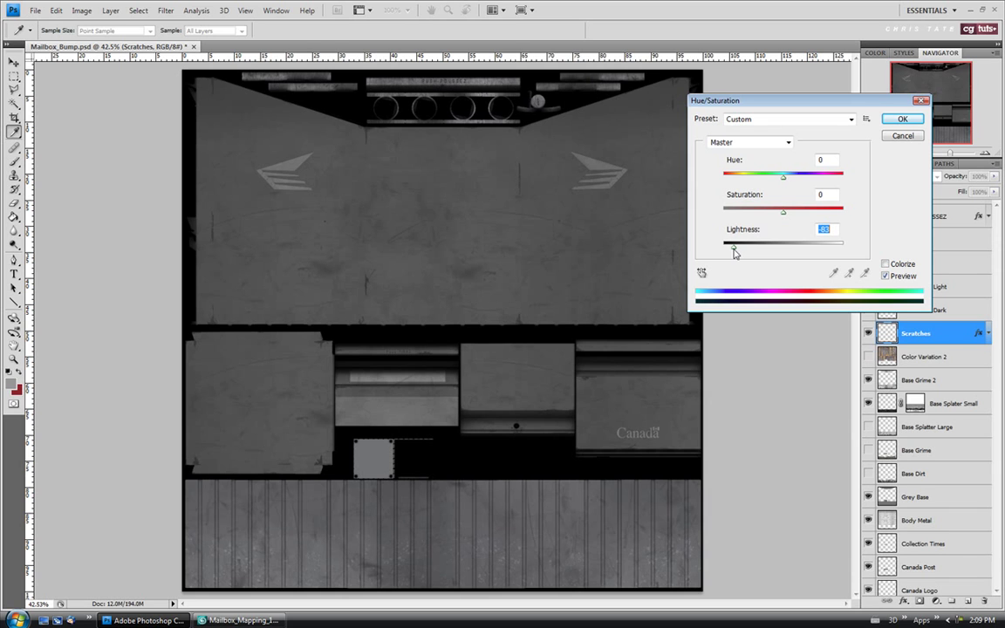
{"action": "left_click_drag", "start_coordinate": [734, 250], "coordinate": [731, 250]}
{"action": "left_click", "coordinate": [900, 119]}
{"action": "key", "text": "z"}
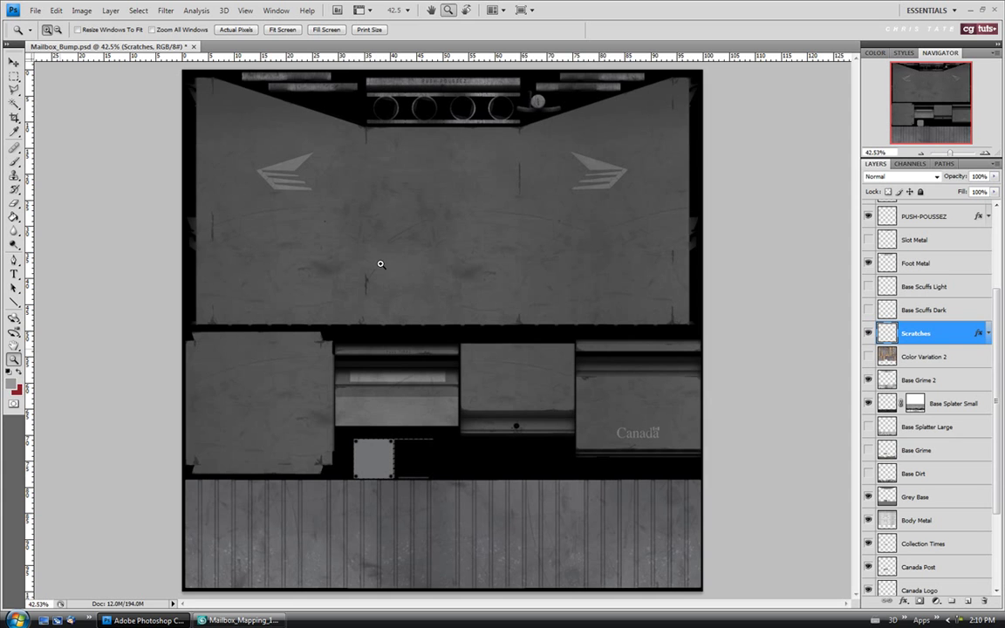
Step: Inspect the darkened scratches up close and hide the Scratches layer's Stroke effect
{"action": "left_click", "coordinate": [378, 331]}
{"action": "left_click", "coordinate": [286, 371]}
{"action": "left_click", "coordinate": [288, 351]}
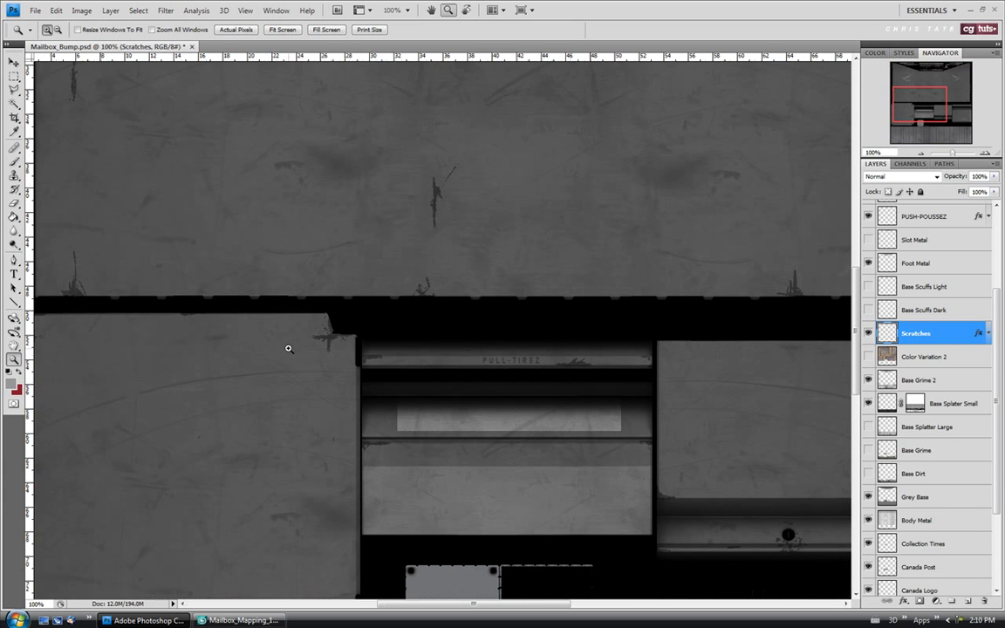
{"action": "left_click", "coordinate": [988, 333]}
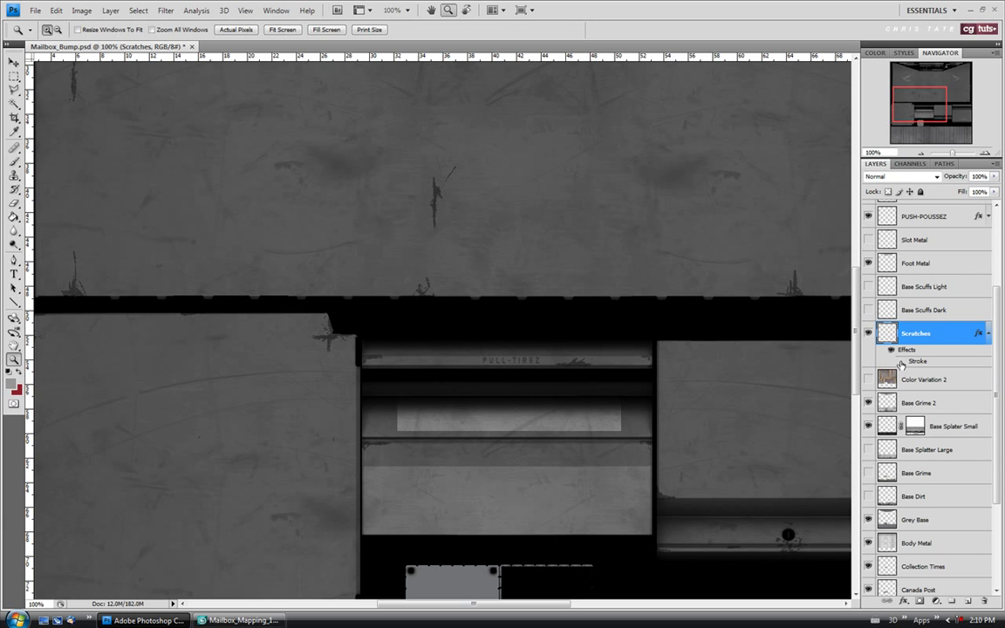
Step: Check the scratches across the texture and darken the Scratches layer further with a Hue/Saturation lightness of about -49
{"action": "left_click", "coordinate": [855, 239]}
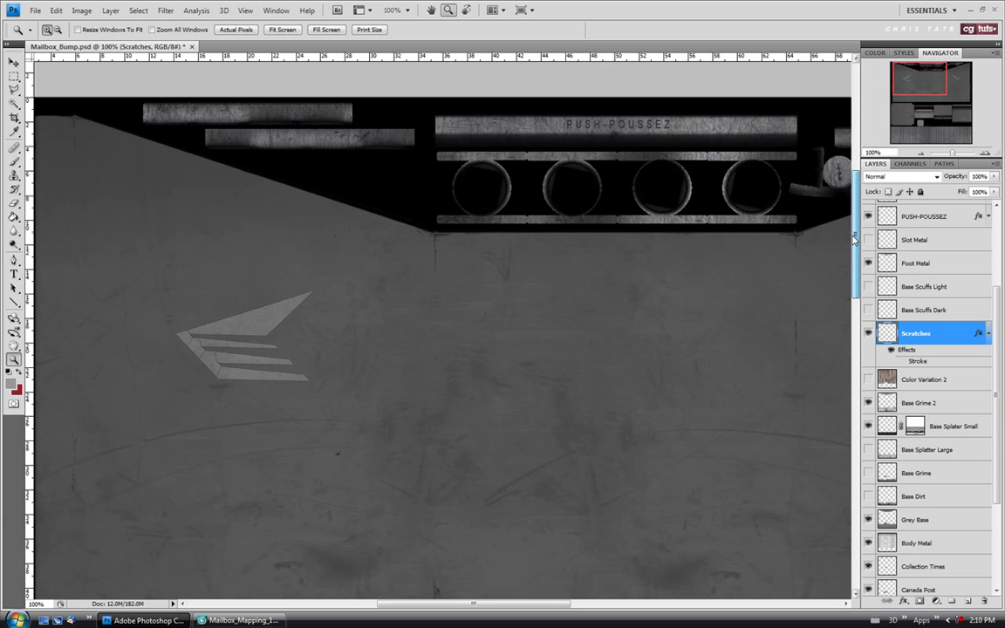
{"action": "left_click_drag", "start_coordinate": [854, 240], "coordinate": [856, 234]}
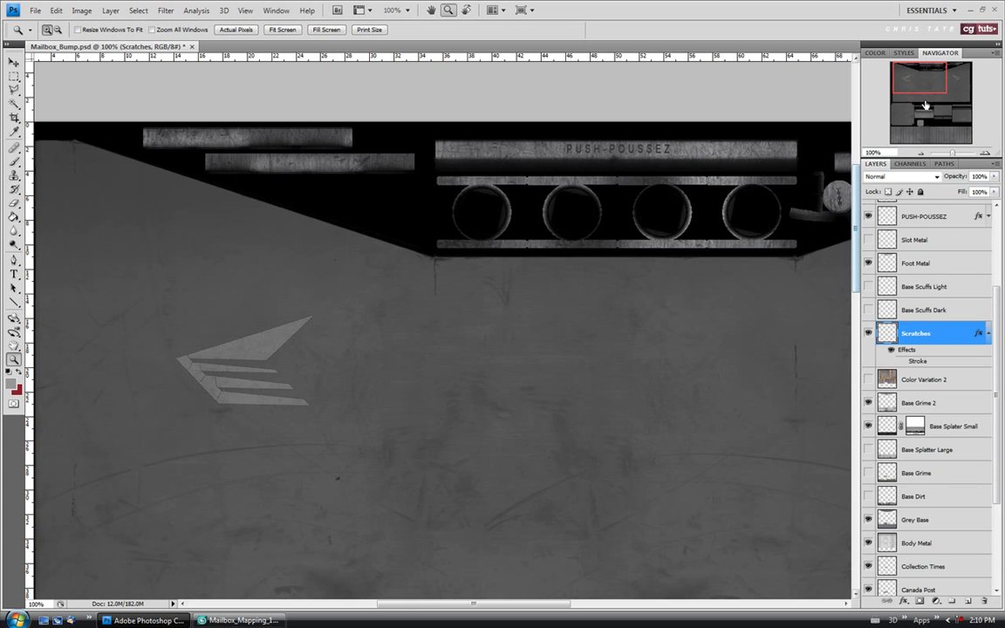
{"action": "left_click_drag", "start_coordinate": [925, 105], "coordinate": [894, 124]}
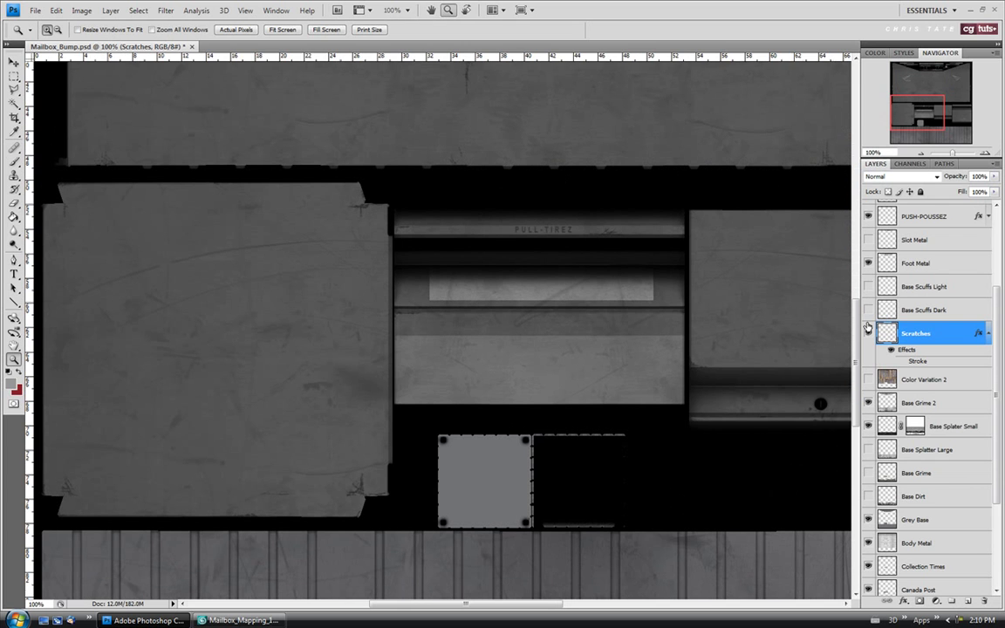
{"action": "left_click", "coordinate": [868, 330]}
{"action": "left_click", "coordinate": [81, 10]}
{"action": "mouse_move", "coordinate": [81, 42]}
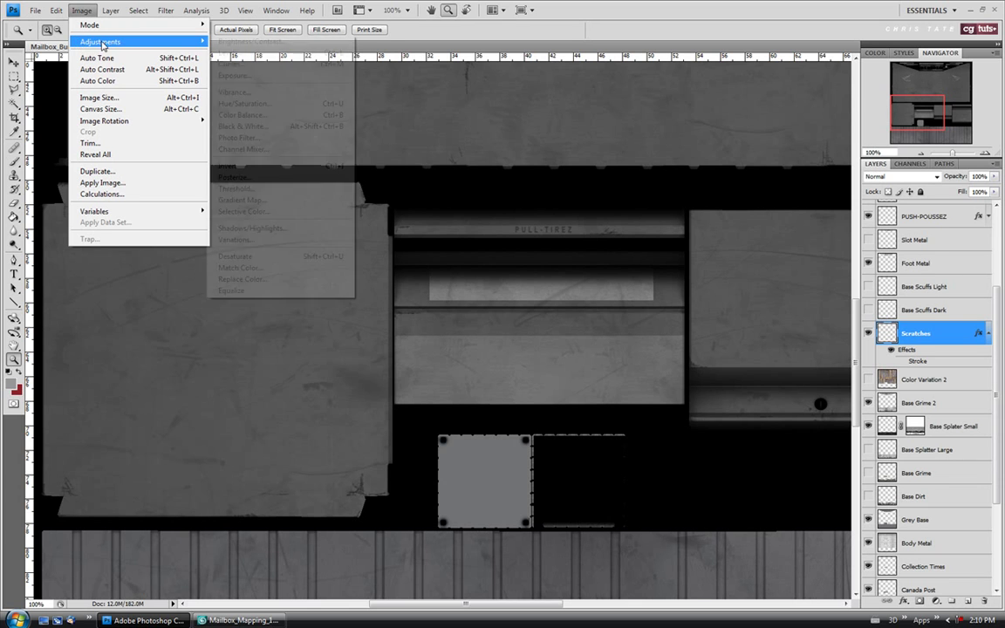
{"action": "left_click", "coordinate": [248, 101]}
{"action": "left_click_drag", "start_coordinate": [782, 247], "coordinate": [756, 250]}
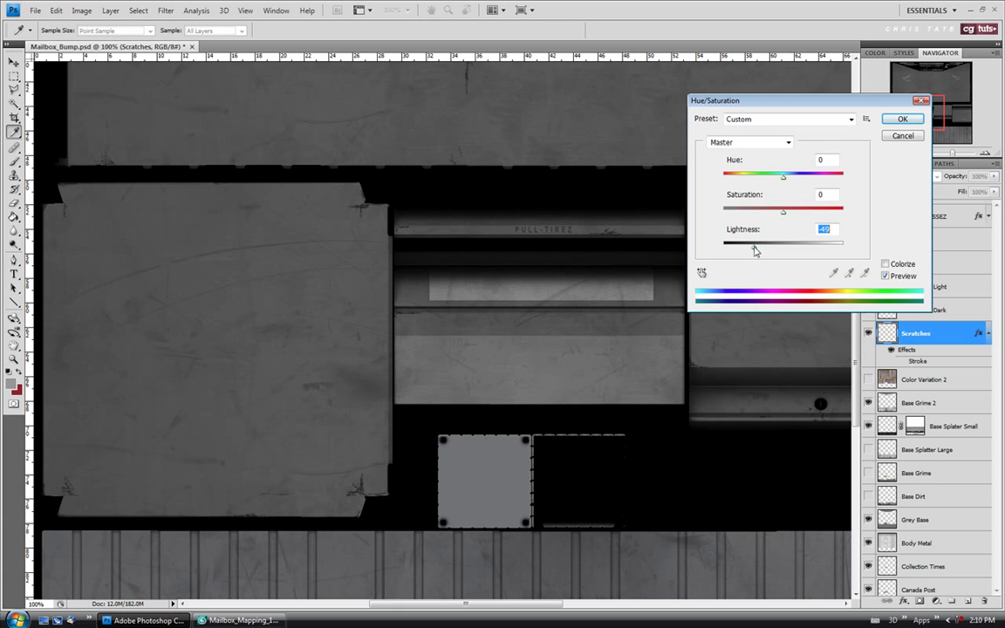
{"action": "left_click_drag", "start_coordinate": [755, 251], "coordinate": [754, 250]}
{"action": "left_click", "coordinate": [897, 120]}
Step: Brighten the Paint Base layer with Brightness/Contrast, raising its brightness to about 20
{"action": "left_click_drag", "start_coordinate": [897, 122], "coordinate": [941, 122]}
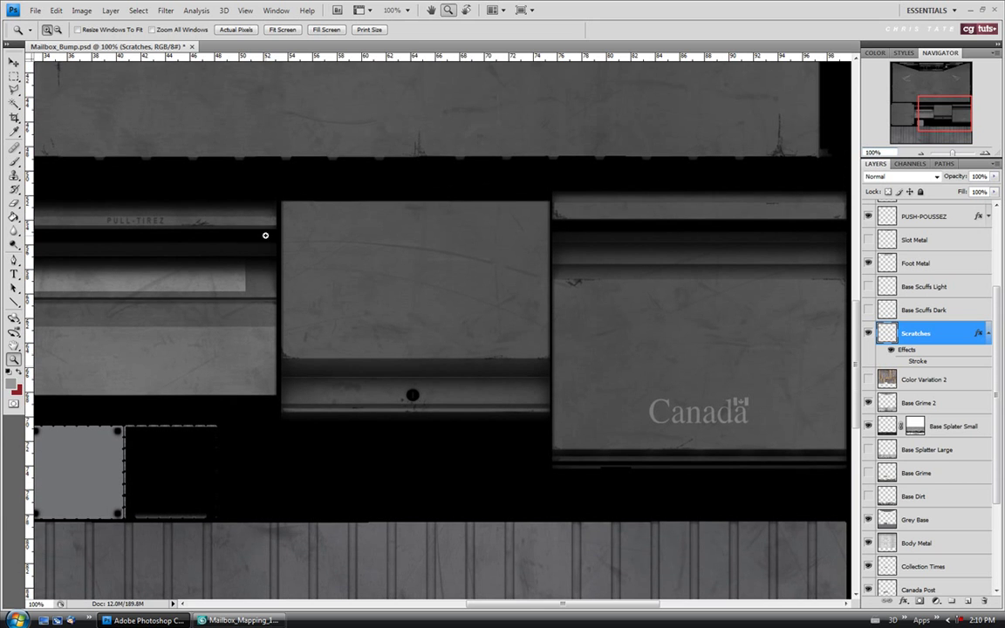
{"action": "key", "text": "ctrl+0"}
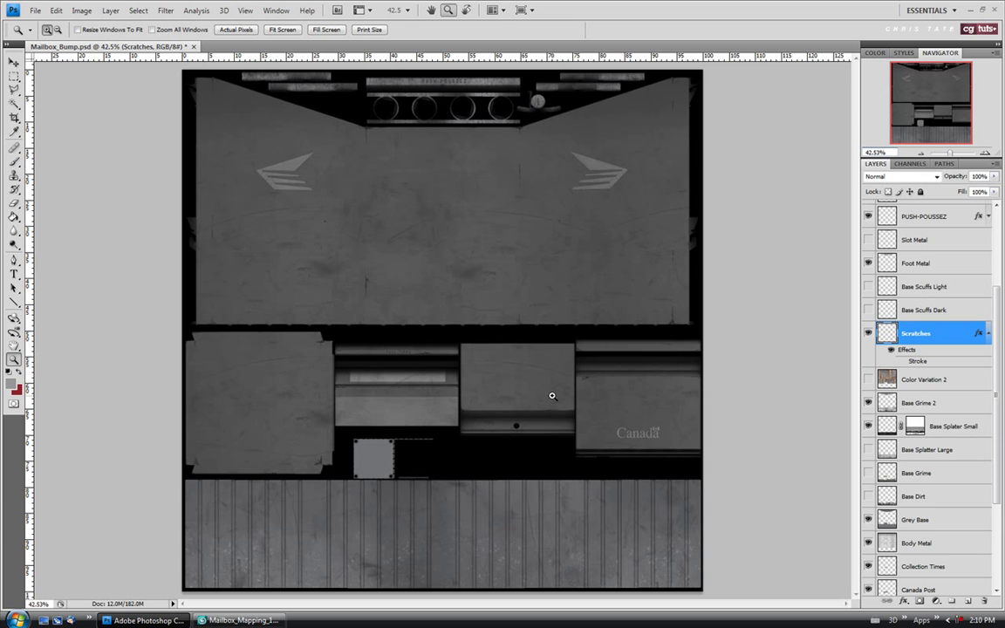
{"action": "left_click_drag", "start_coordinate": [996, 367], "coordinate": [999, 286]}
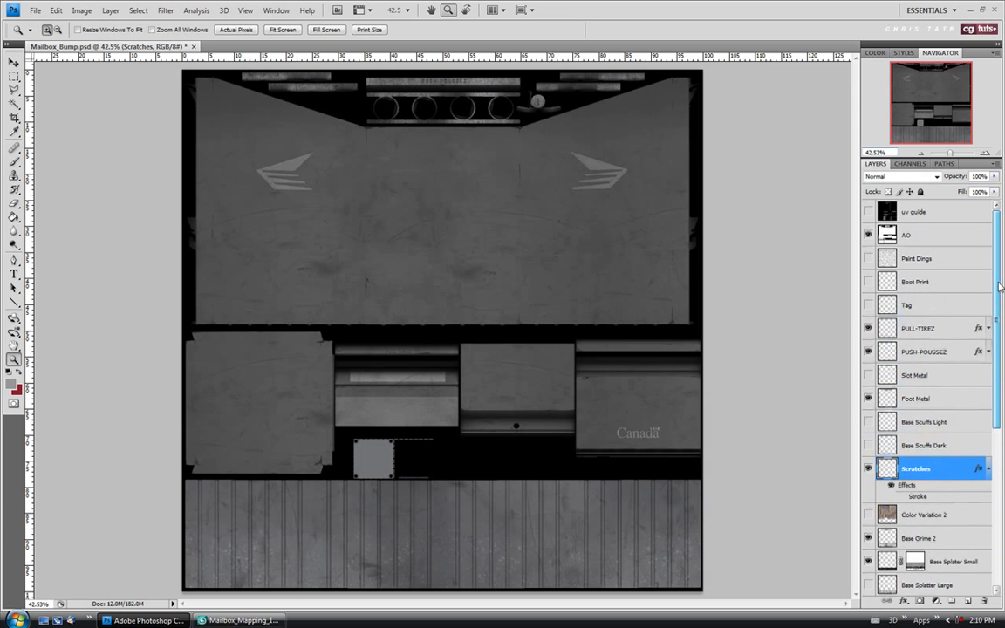
{"action": "left_click_drag", "start_coordinate": [1000, 286], "coordinate": [989, 443]}
{"action": "left_click", "coordinate": [921, 589]}
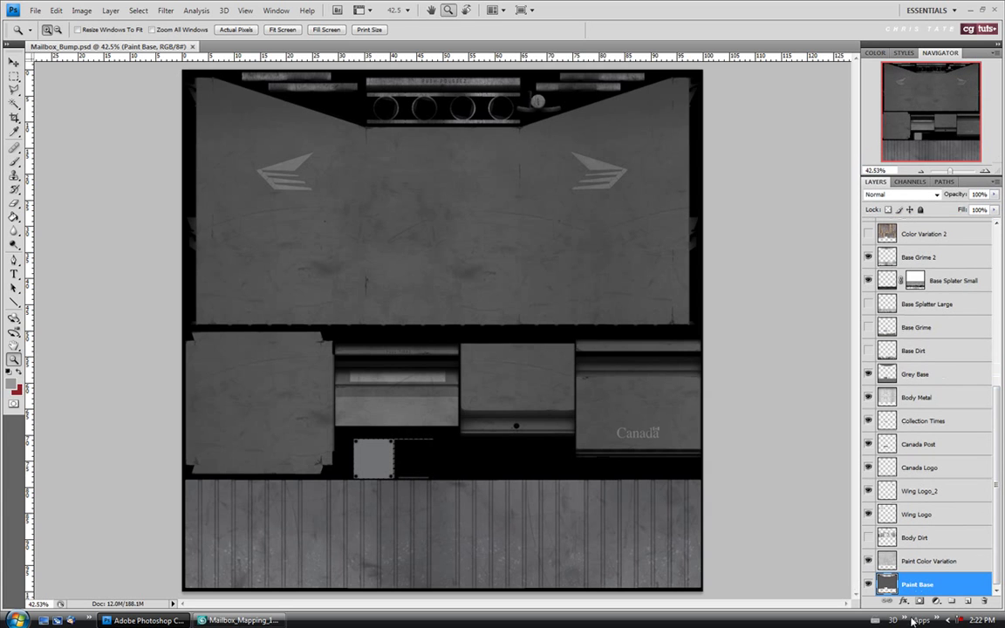
{"action": "left_click", "coordinate": [81, 10]}
{"action": "mouse_move", "coordinate": [83, 39]}
{"action": "left_click", "coordinate": [253, 39]}
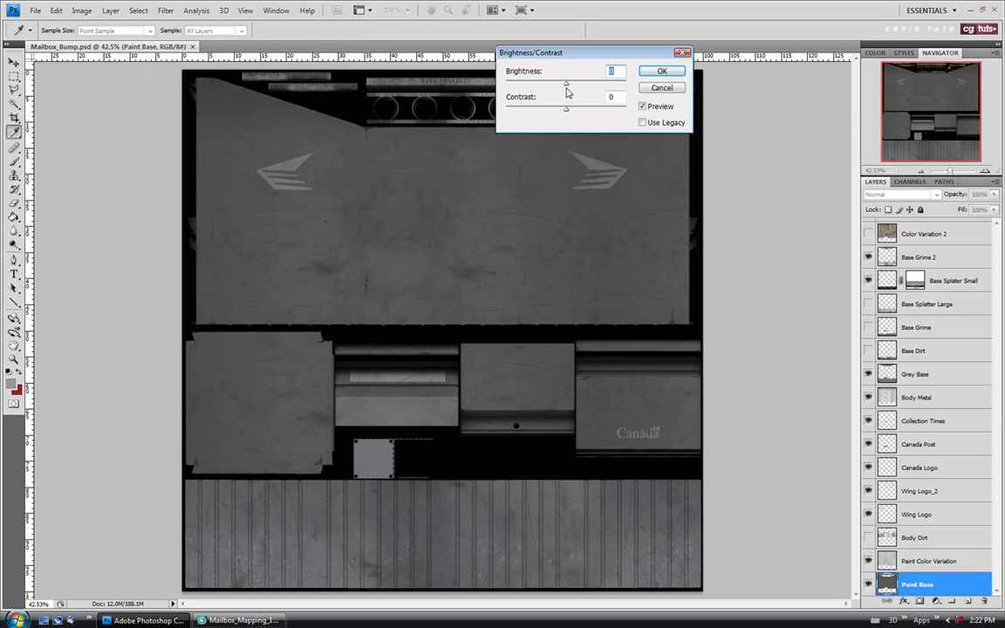
{"action": "left_click_drag", "start_coordinate": [566, 84], "coordinate": [573, 84]}
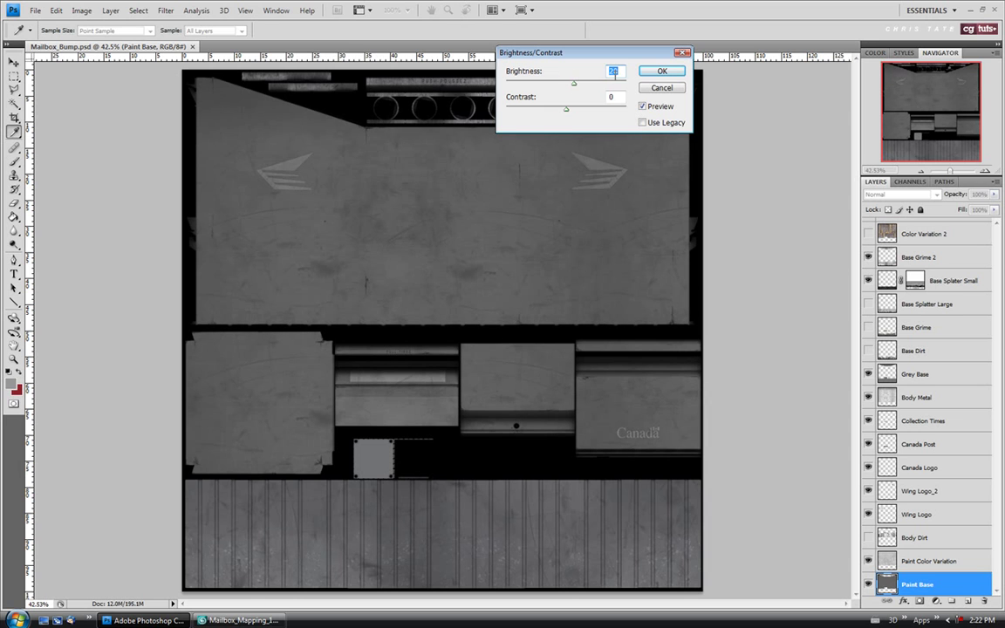
{"action": "left_click", "coordinate": [660, 73]}
{"action": "key", "text": "z"}
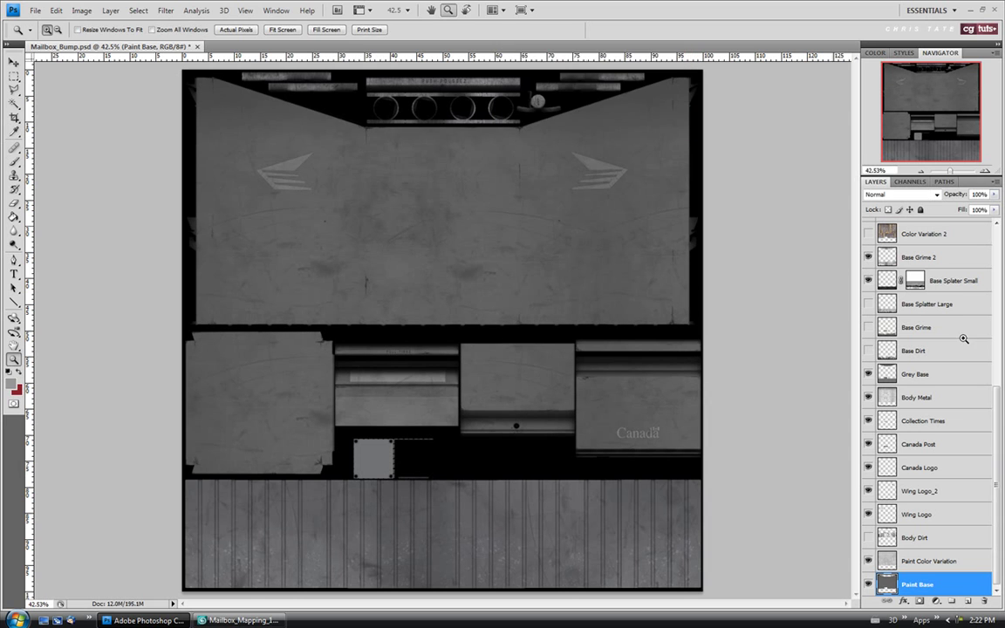
Step: Set the Body Metal layer's brightness to 15 and raise its contrast slightly with Brightness/Contrast
{"action": "left_click", "coordinate": [922, 399]}
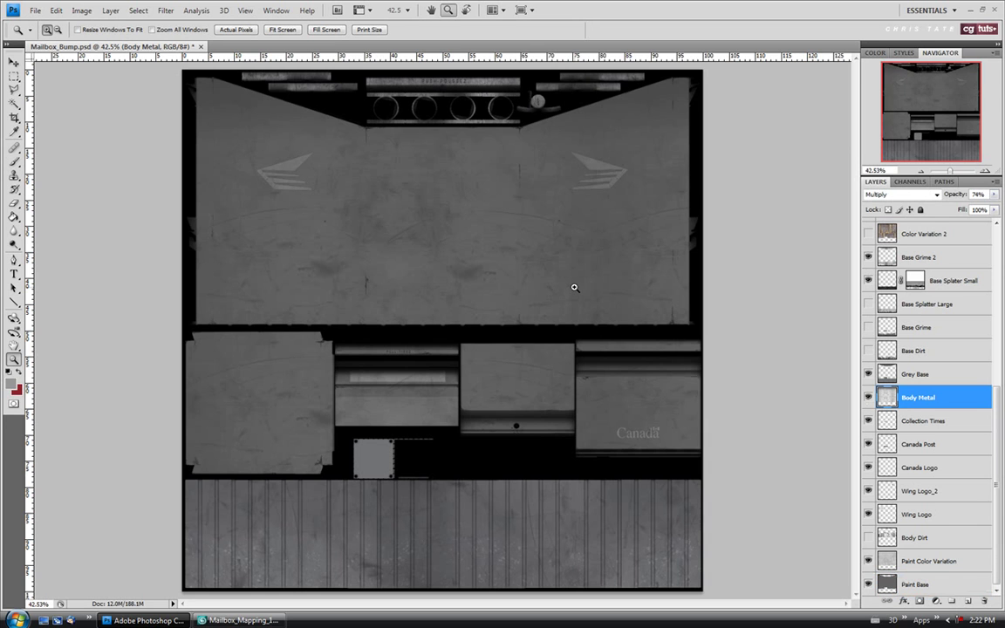
{"action": "left_click", "coordinate": [81, 10]}
{"action": "mouse_move", "coordinate": [90, 45]}
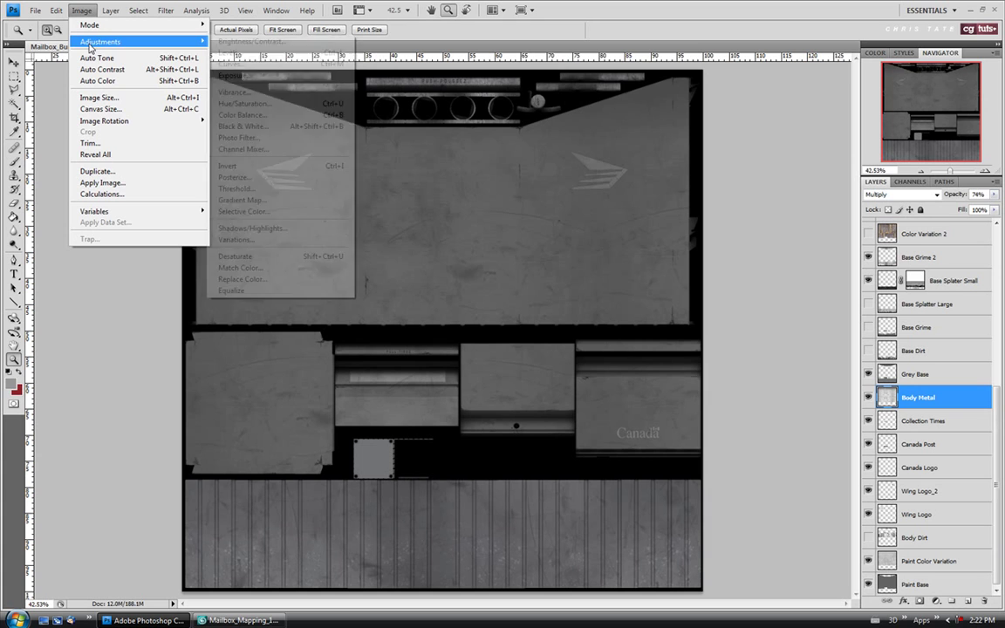
{"action": "left_click", "coordinate": [251, 41]}
{"action": "left_click_drag", "start_coordinate": [608, 66], "coordinate": [656, 136]}
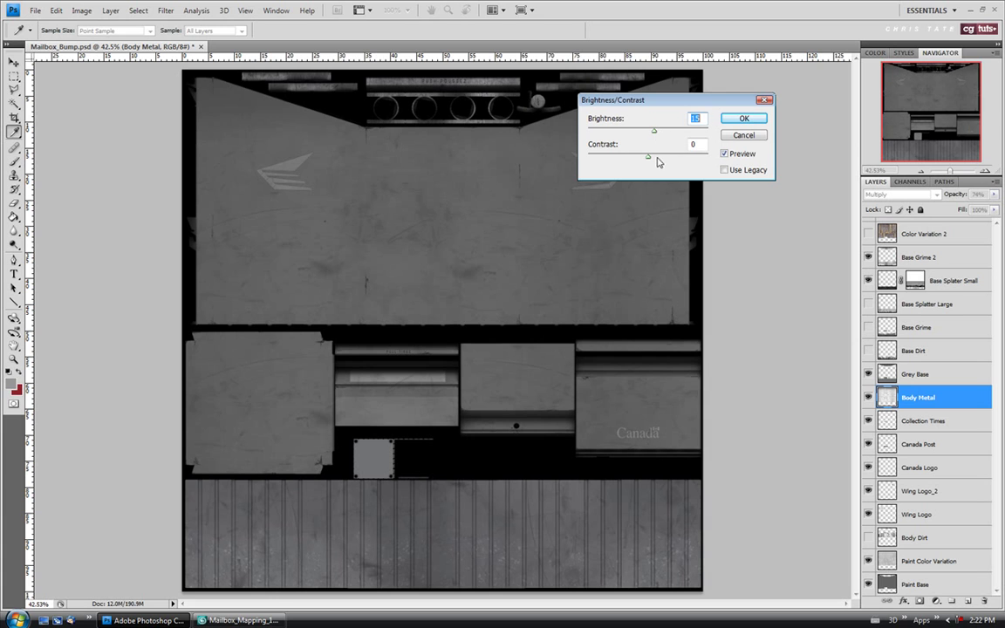
{"action": "left_click_drag", "start_coordinate": [648, 158], "coordinate": [641, 158]}
{"action": "left_click_drag", "start_coordinate": [641, 162], "coordinate": [653, 162]}
{"action": "left_click", "coordinate": [739, 121]}
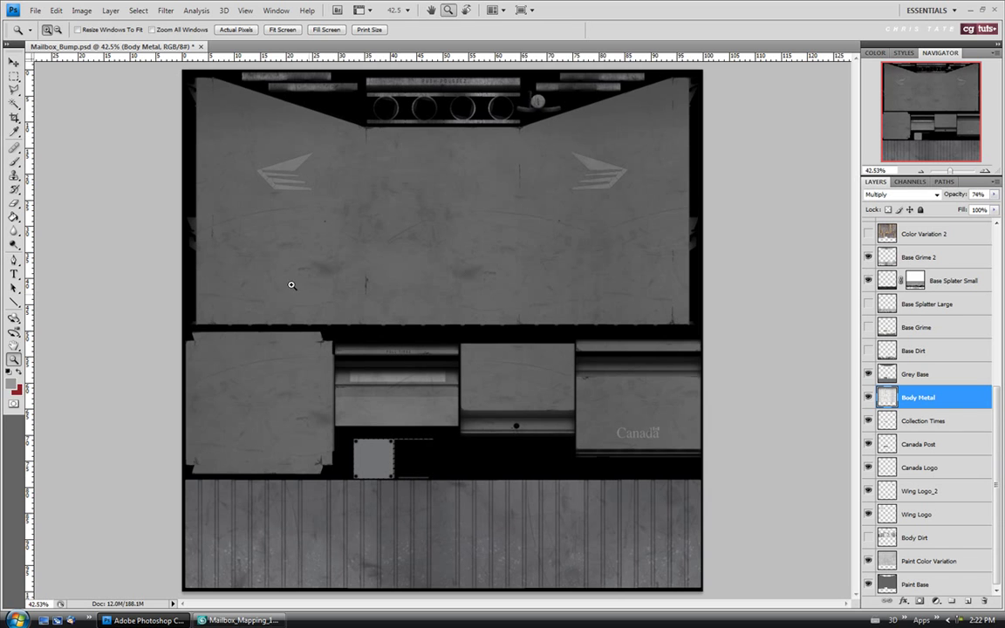
Step: Check the finished bump map up close and save Mailbox_Bump.psd
{"action": "left_click", "coordinate": [259, 179]}
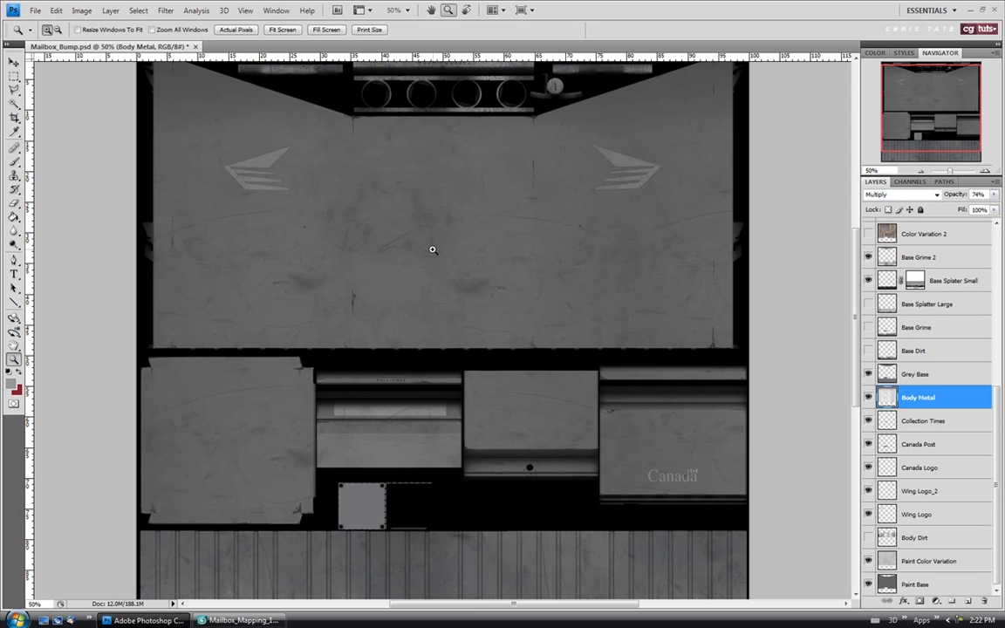
{"action": "left_click_drag", "start_coordinate": [856, 283], "coordinate": [856, 286]}
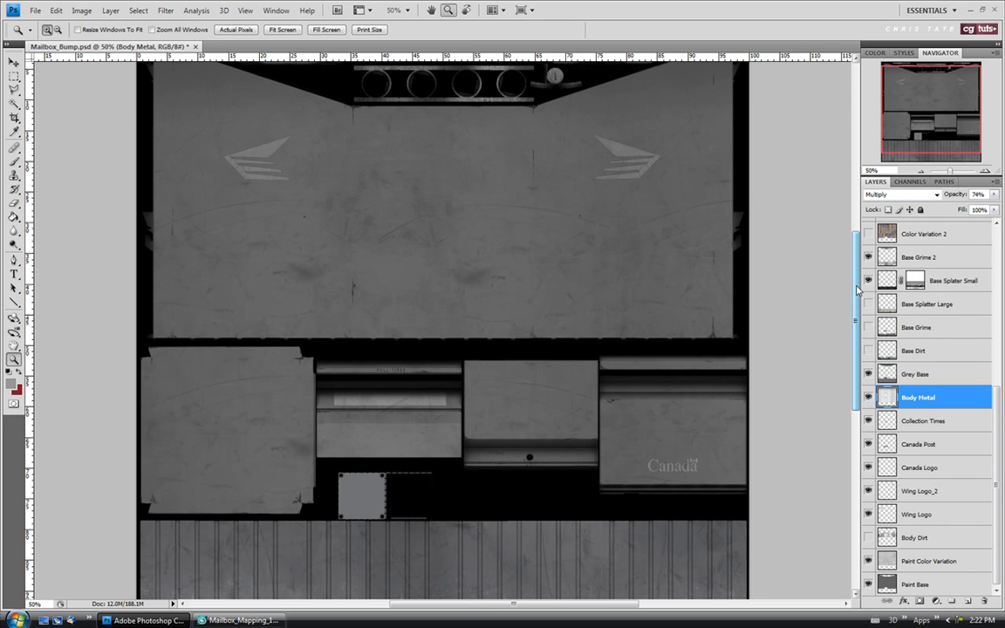
{"action": "left_click", "coordinate": [282, 28]}
{"action": "left_click", "coordinate": [33, 12]}
{"action": "left_click", "coordinate": [48, 161]}
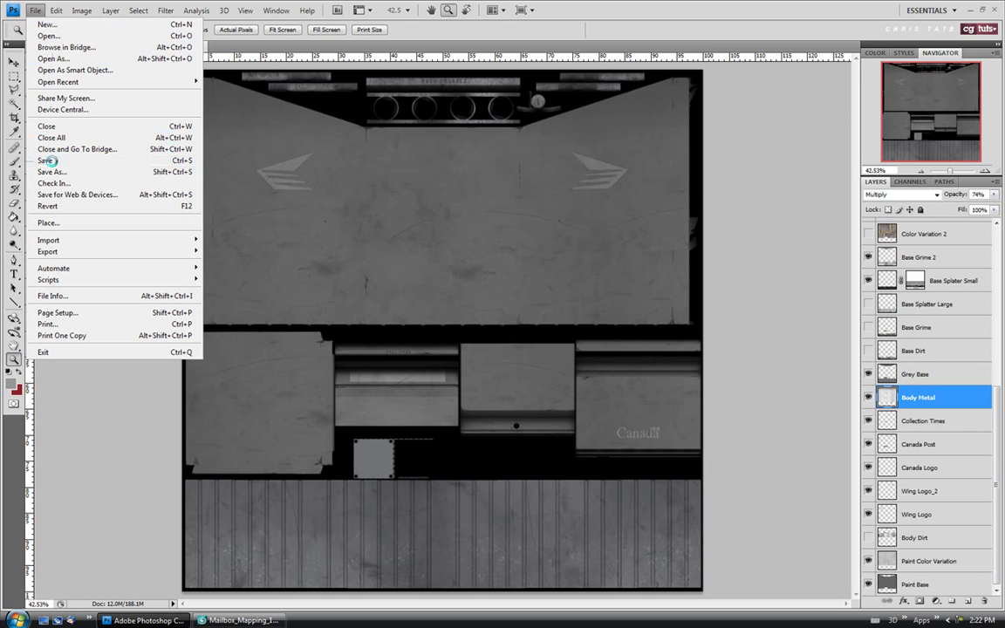